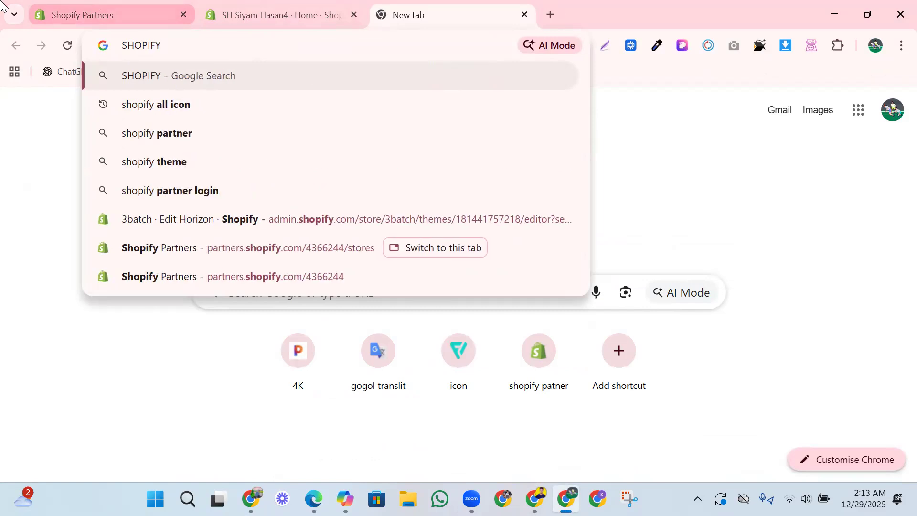
- Search Google for "shopify theme store" and open the Shopify Theme Store site from the results
{"action": "type", "text": "TH"}
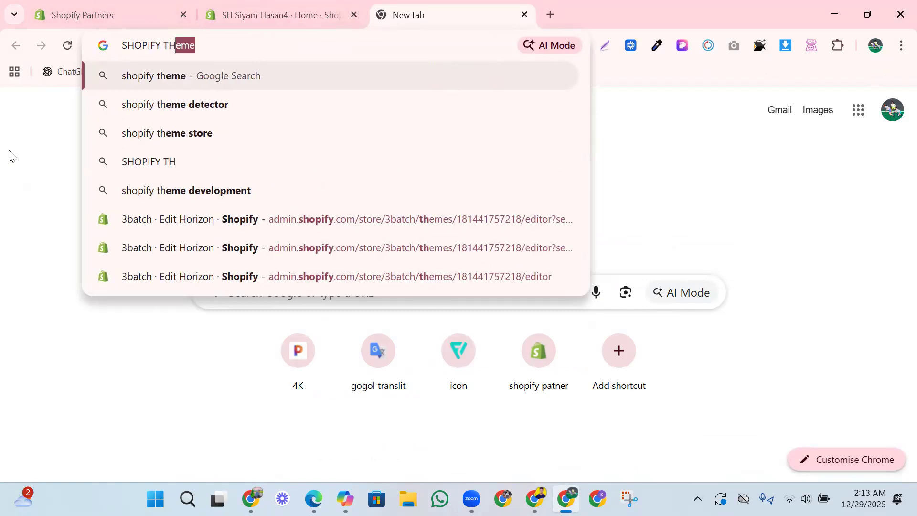
{"action": "left_click", "coordinate": [127, 134]}
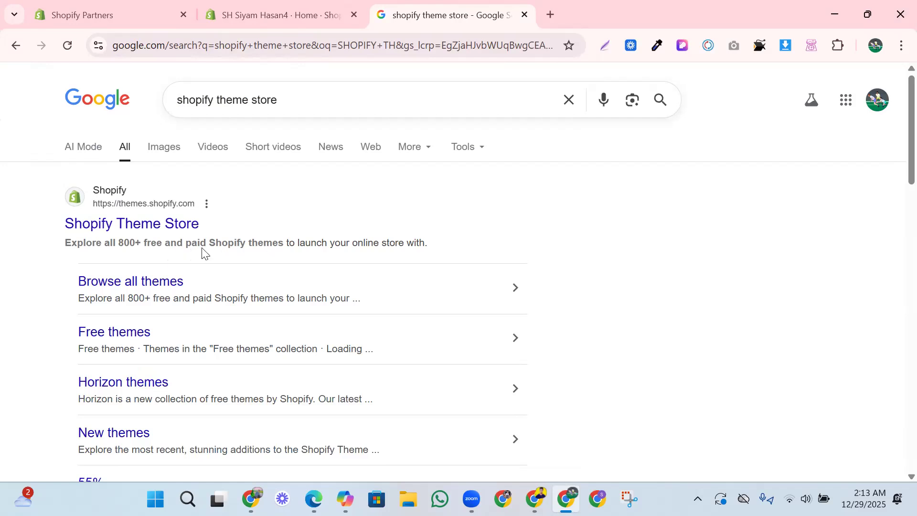
{"action": "left_click", "coordinate": [133, 227]}
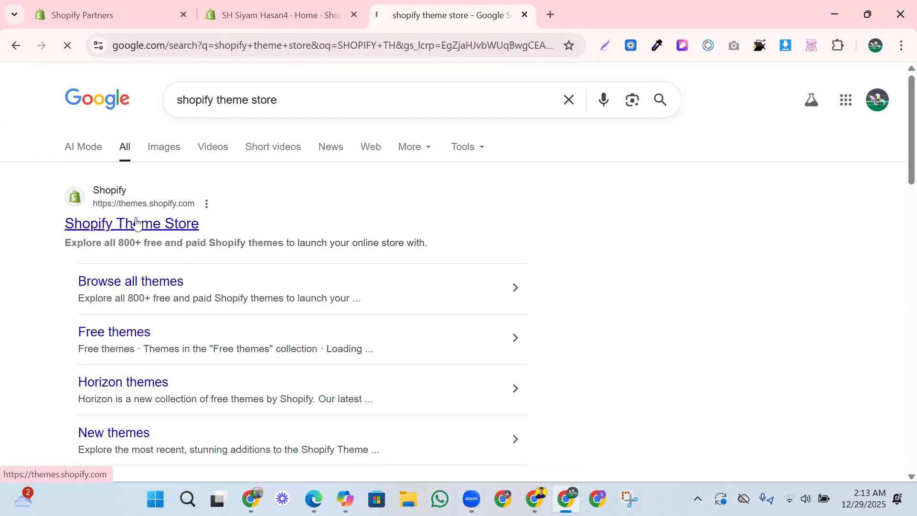
- Browse the top, new and merchant-used themes on the Shopify Theme Store home page
{"action": "scroll", "coordinate": [406, 258], "scroll_direction": "down", "scroll_amount": 7}
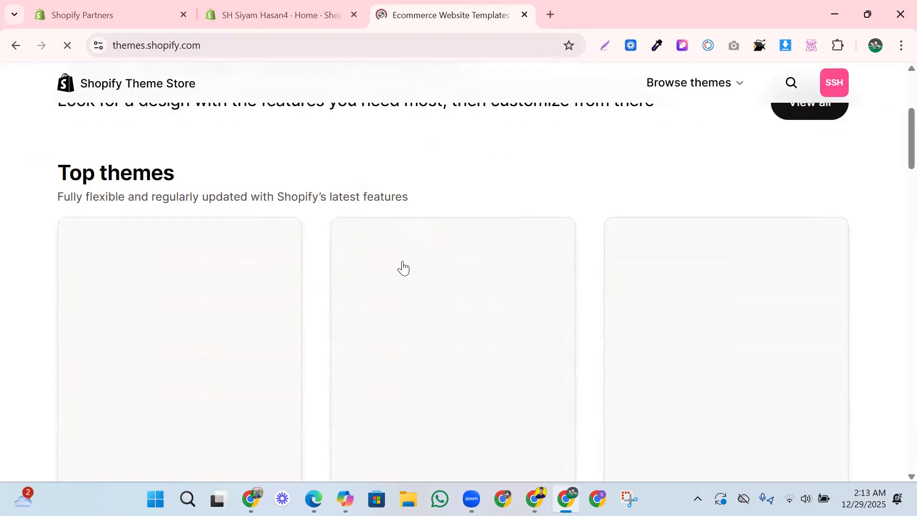
{"action": "scroll", "coordinate": [260, 261], "scroll_direction": "down", "scroll_amount": 3}
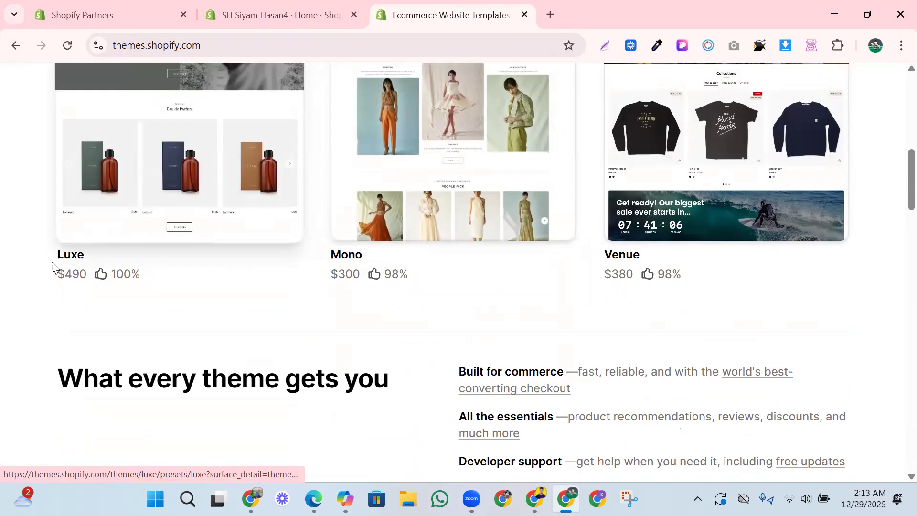
{"action": "scroll", "coordinate": [536, 268], "scroll_direction": "down", "scroll_amount": 6}
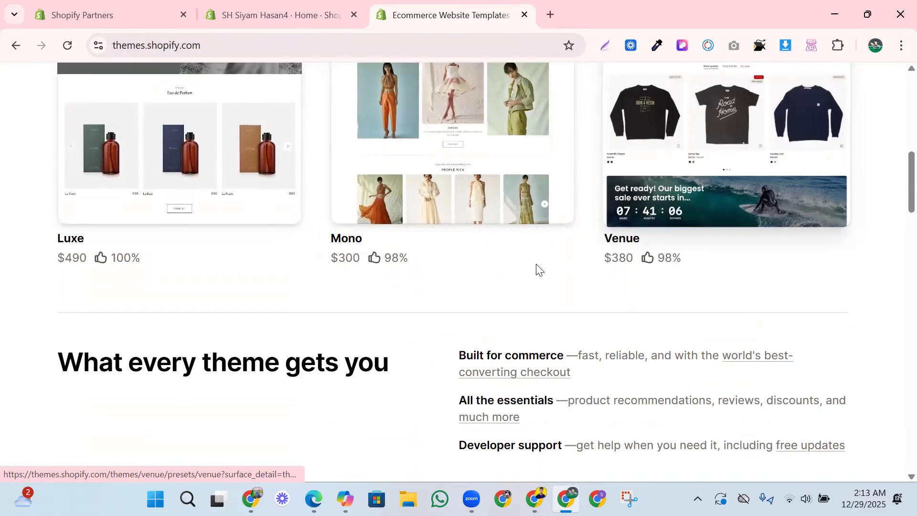
{"action": "scroll", "coordinate": [492, 272], "scroll_direction": "down", "scroll_amount": 12}
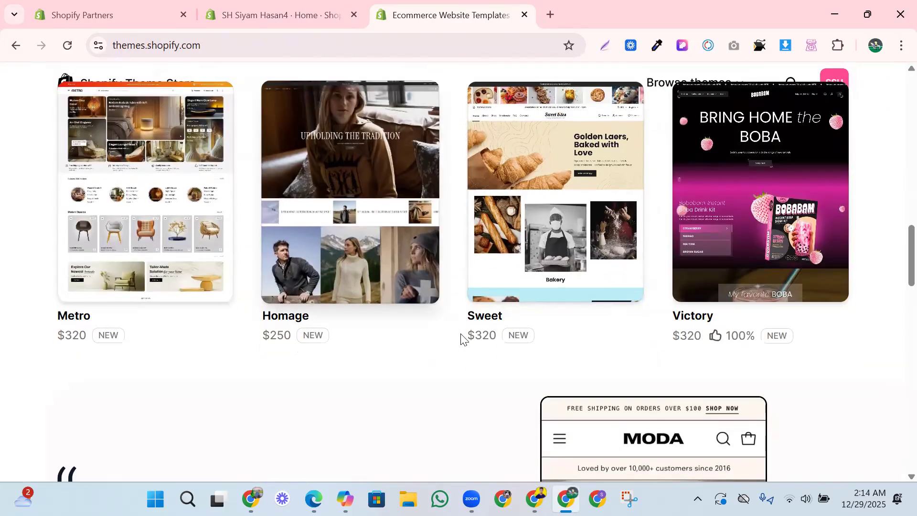
{"action": "scroll", "coordinate": [540, 327], "scroll_direction": "down", "scroll_amount": 10}
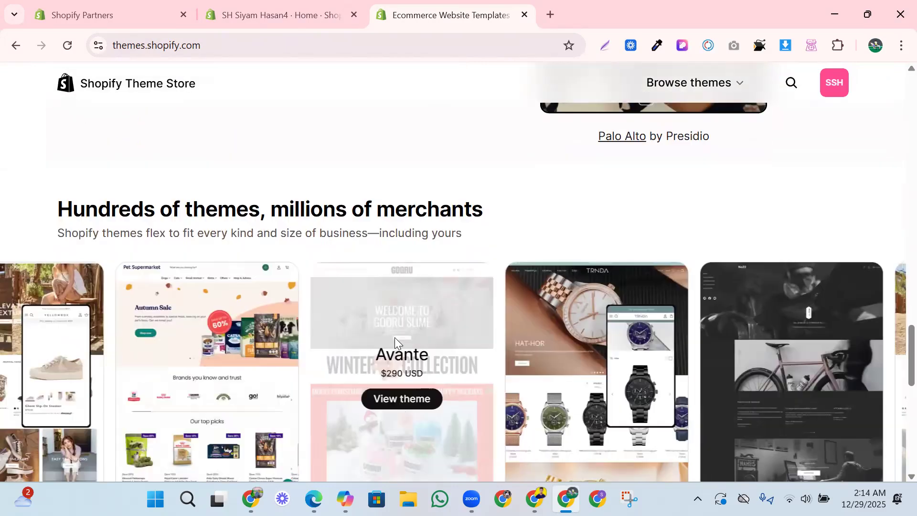
{"action": "scroll", "coordinate": [394, 337], "scroll_direction": "up", "scroll_amount": 10}
{"action": "left_click", "coordinate": [299, 2]}
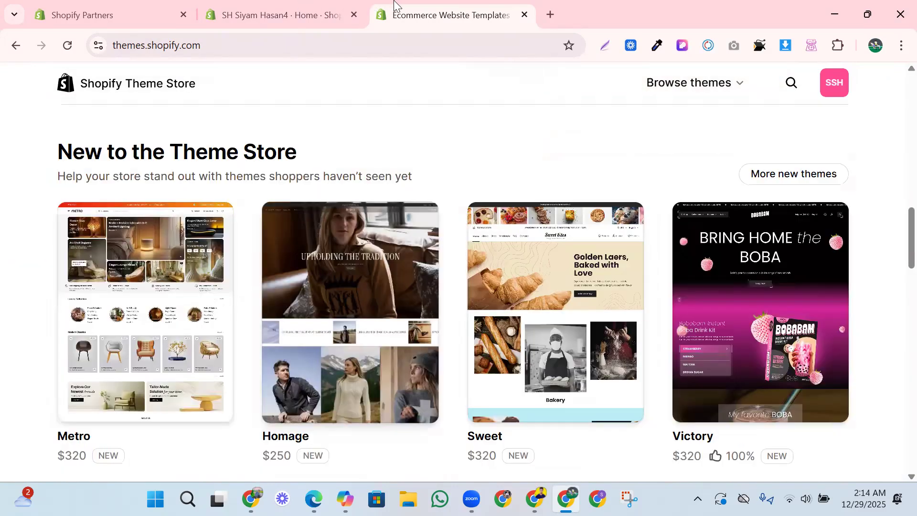
{"action": "left_click", "coordinate": [404, 2]}
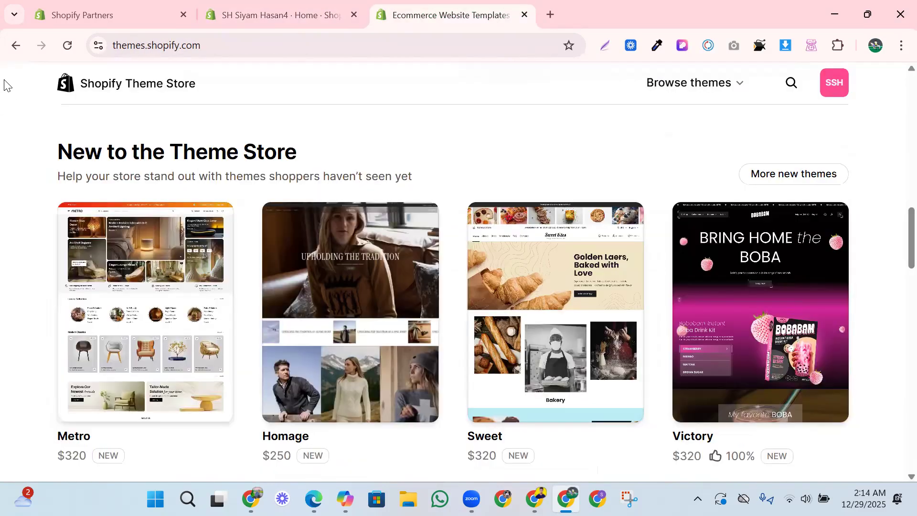
- Return to the Google results and look through the other Shopify theme sources and related searches
{"action": "left_click", "coordinate": [15, 46]}
{"action": "scroll", "coordinate": [95, 208], "scroll_direction": "down", "scroll_amount": 5}
{"action": "scroll", "coordinate": [95, 210], "scroll_direction": "down", "scroll_amount": 7}
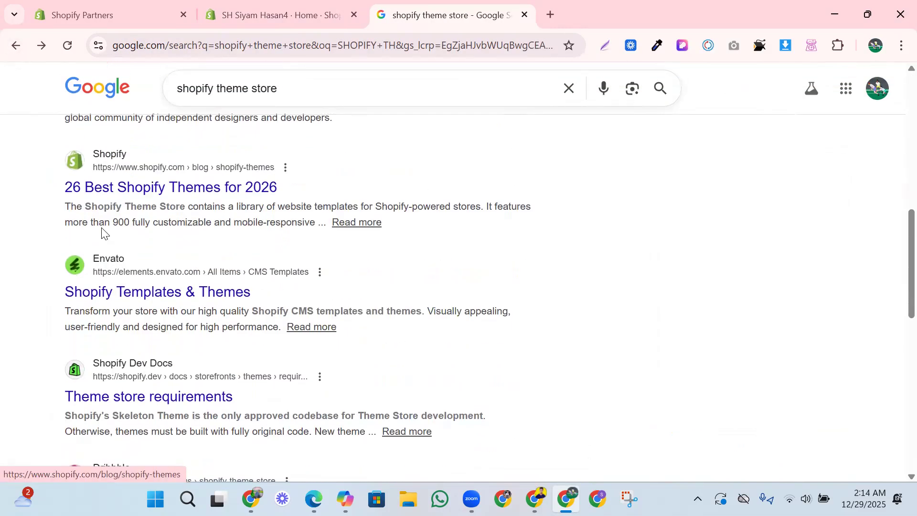
{"action": "scroll", "coordinate": [106, 325], "scroll_direction": "down", "scroll_amount": 5}
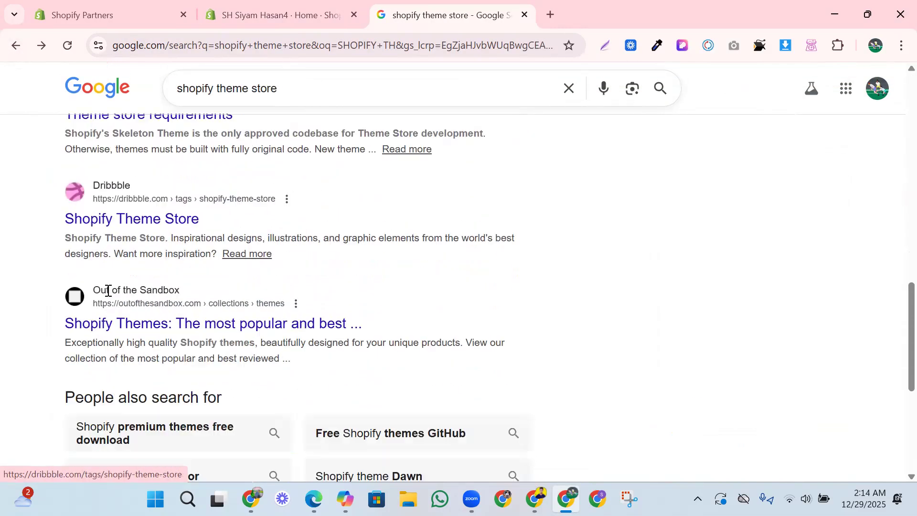
{"action": "right_click", "coordinate": [132, 314]}
{"action": "left_click", "coordinate": [454, 302]}
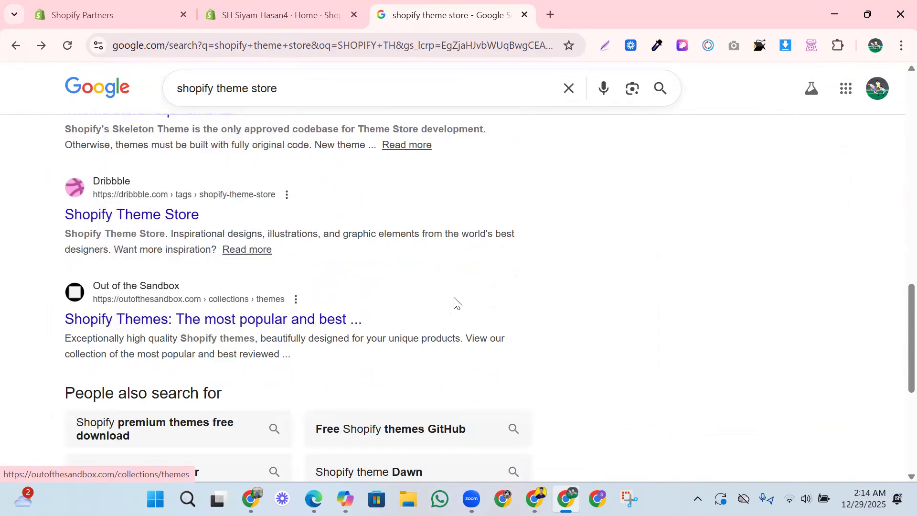
{"action": "scroll", "coordinate": [175, 281], "scroll_direction": "down", "scroll_amount": 4}
{"action": "scroll", "coordinate": [172, 281], "scroll_direction": "down", "scroll_amount": 3}
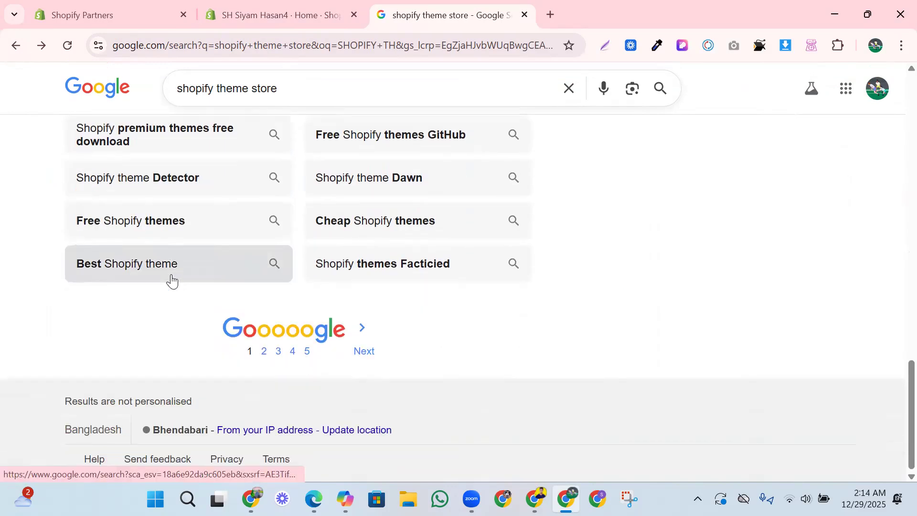
{"action": "scroll", "coordinate": [171, 281], "scroll_direction": "up", "scroll_amount": 9}
{"action": "scroll", "coordinate": [172, 281], "scroll_direction": "up", "scroll_amount": 10}
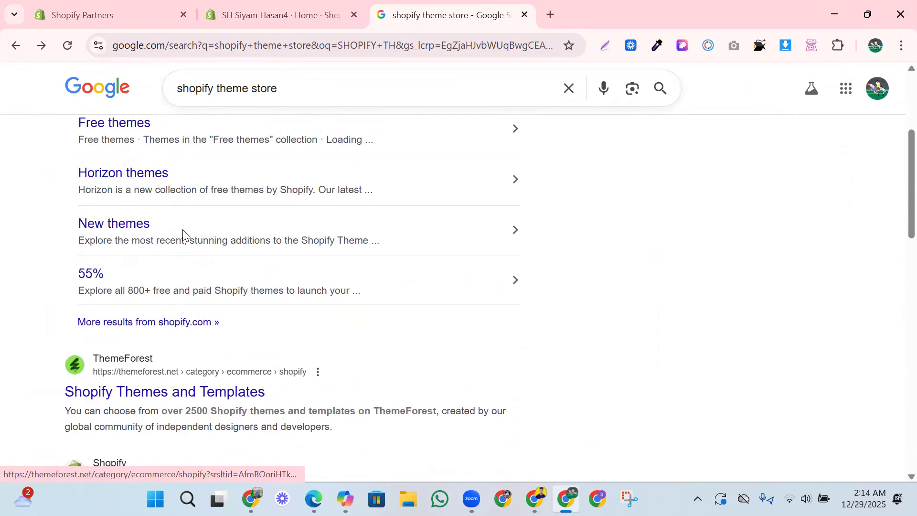
- Switch to the store admin's Themes page and start importing a theme from a zip file
{"action": "left_click", "coordinate": [324, 4]}
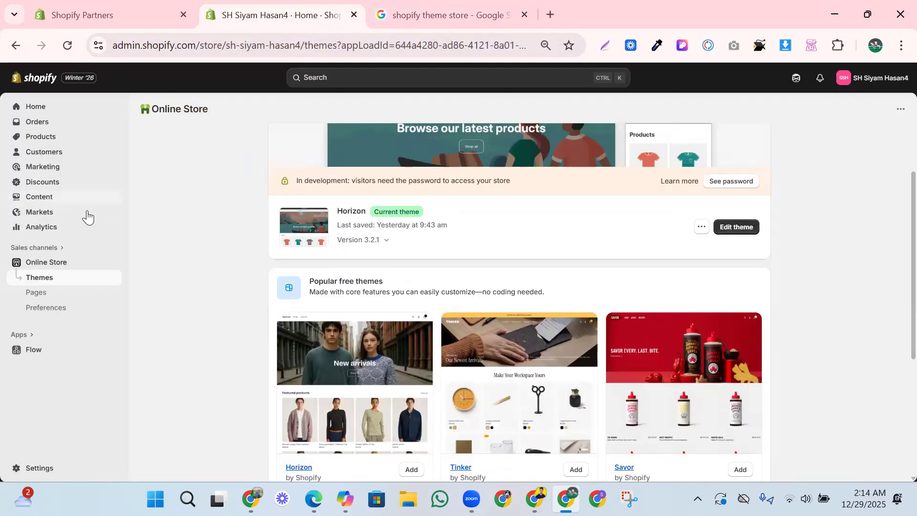
{"action": "scroll", "coordinate": [666, 237], "scroll_direction": "up", "scroll_amount": 1}
{"action": "scroll", "coordinate": [667, 237], "scroll_direction": "up", "scroll_amount": 3}
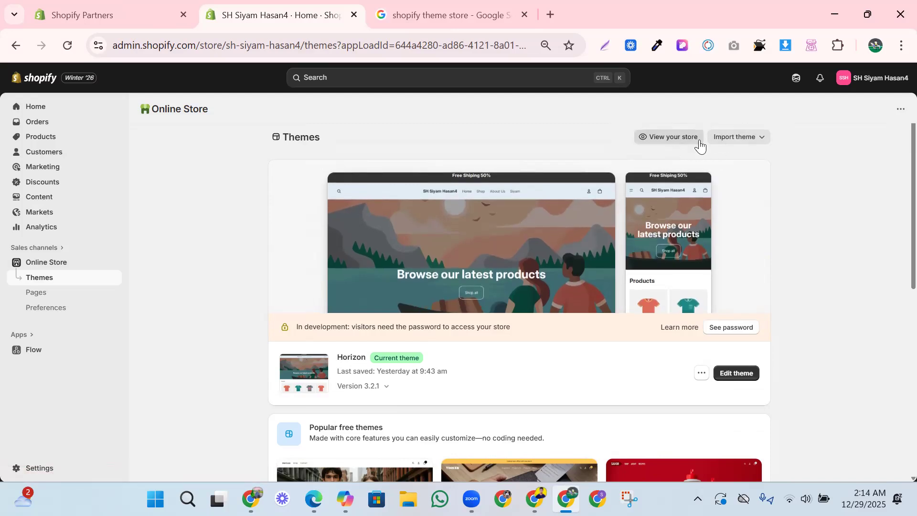
{"action": "left_click", "coordinate": [756, 139]}
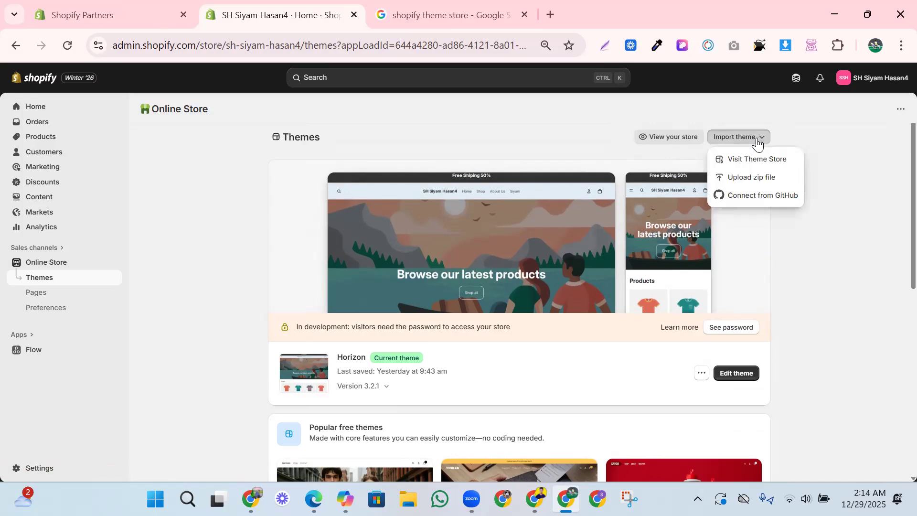
{"action": "left_click", "coordinate": [738, 181]}
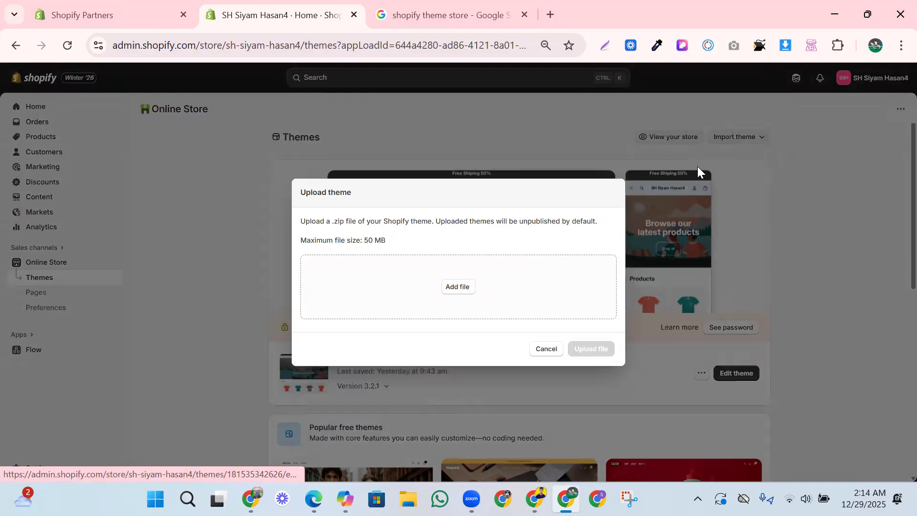
- Choose Turbo shopify theme.zip from the Downloads folder and upload it to the store
{"action": "left_click", "coordinate": [460, 287]}
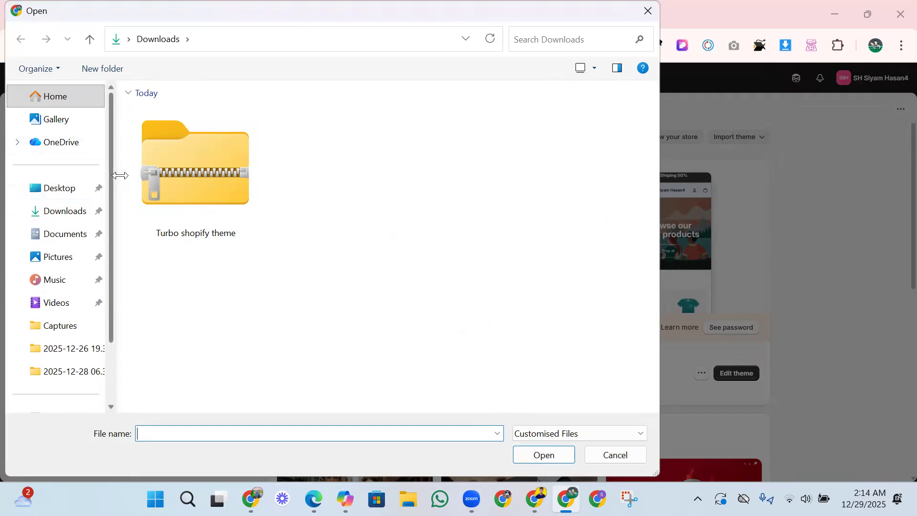
{"action": "left_click", "coordinate": [175, 197]}
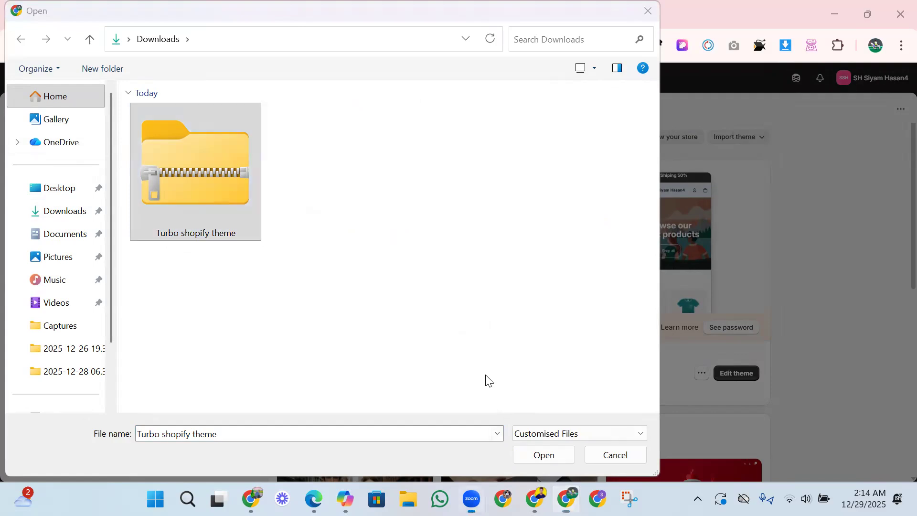
{"action": "left_click", "coordinate": [532, 457]}
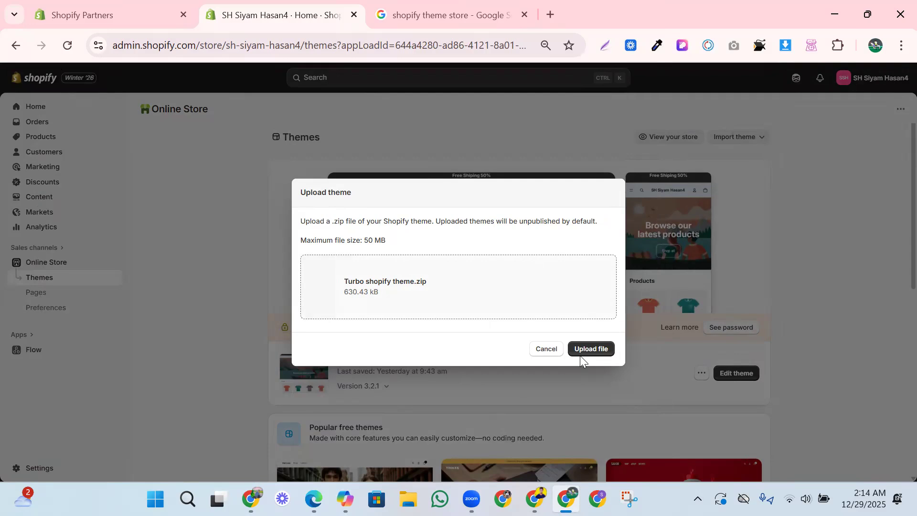
{"action": "left_click", "coordinate": [591, 346]}
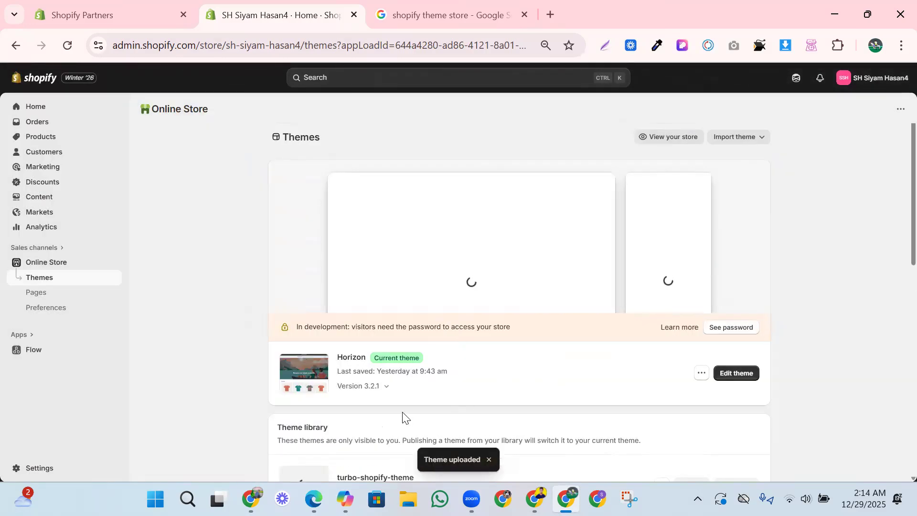
- Open the uploaded turbo-shopify-theme from the theme library in the theme editor
{"action": "scroll", "coordinate": [501, 311], "scroll_direction": "down", "scroll_amount": 3}
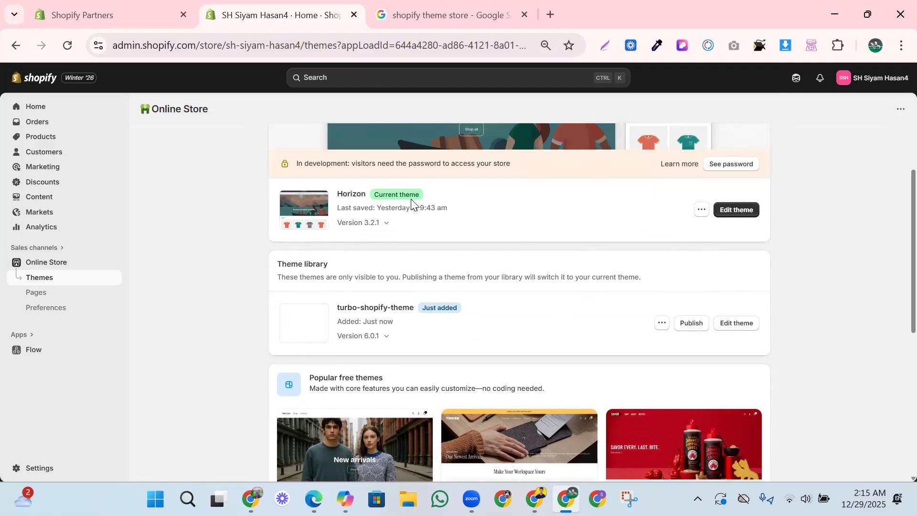
{"action": "left_click_drag", "start_coordinate": [456, 205], "coordinate": [364, 195]}
{"action": "left_click", "coordinate": [461, 205]}
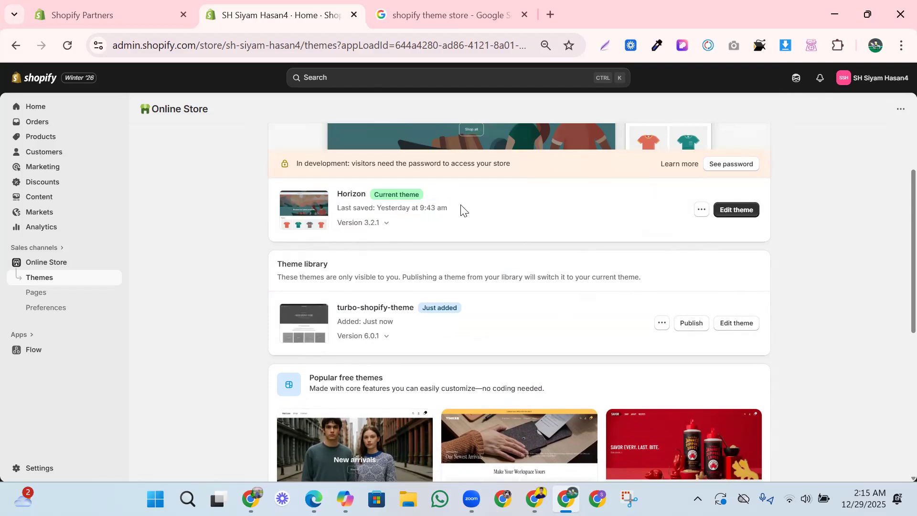
{"action": "left_click", "coordinate": [741, 324]}
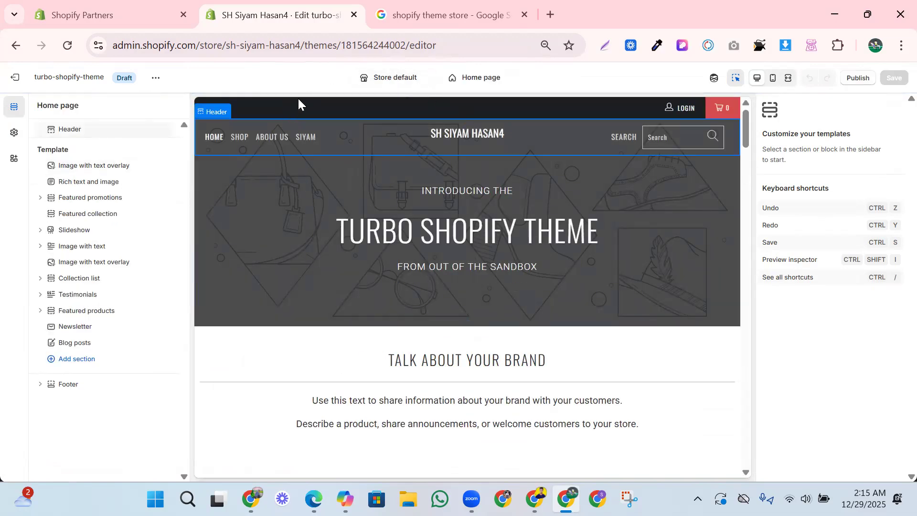
- Set the header's announcement bar text to "Welcome to My Stor" and make it bold
{"action": "left_click", "coordinate": [426, 102]}
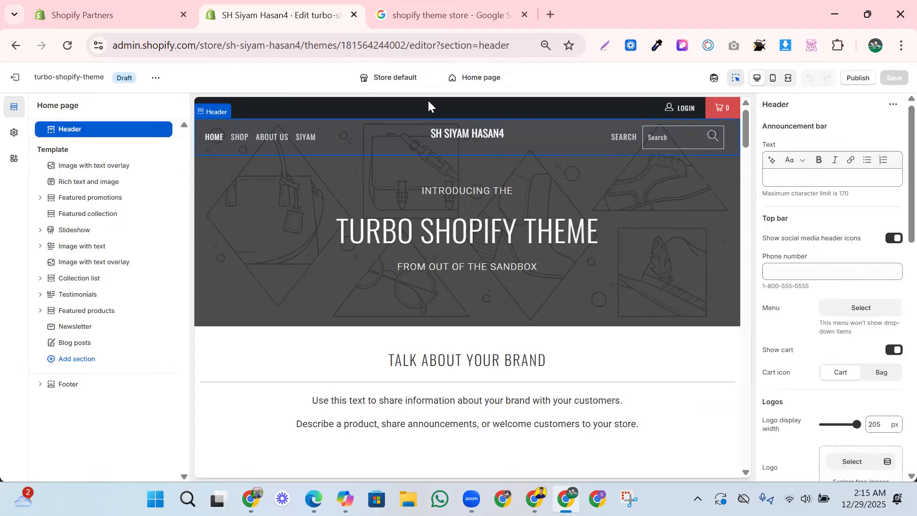
{"action": "left_click", "coordinate": [777, 176]}
{"action": "type", "text": "w"}
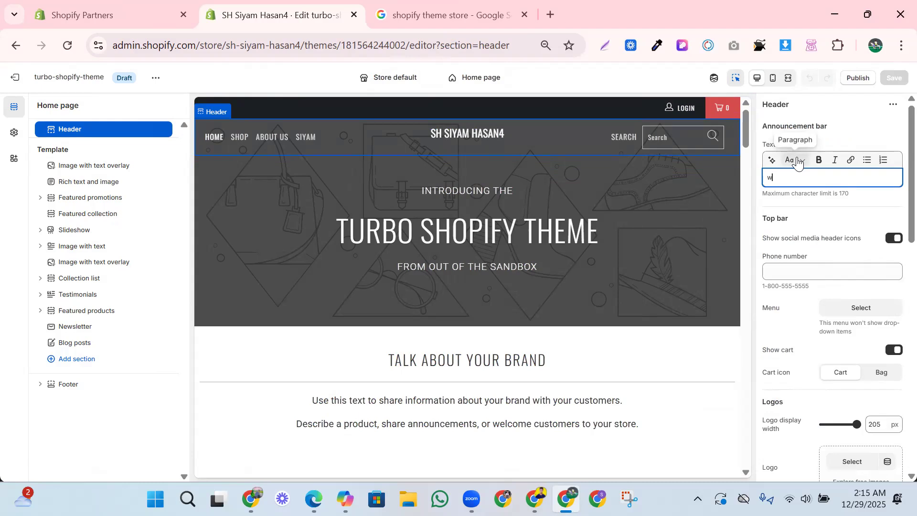
{"action": "type", "text": "E"}
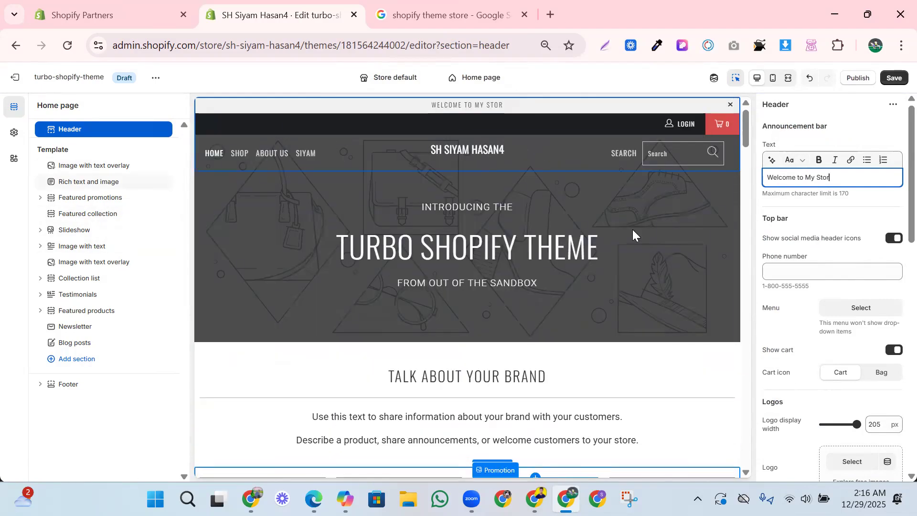
{"action": "triple_click", "coordinate": [782, 177]}
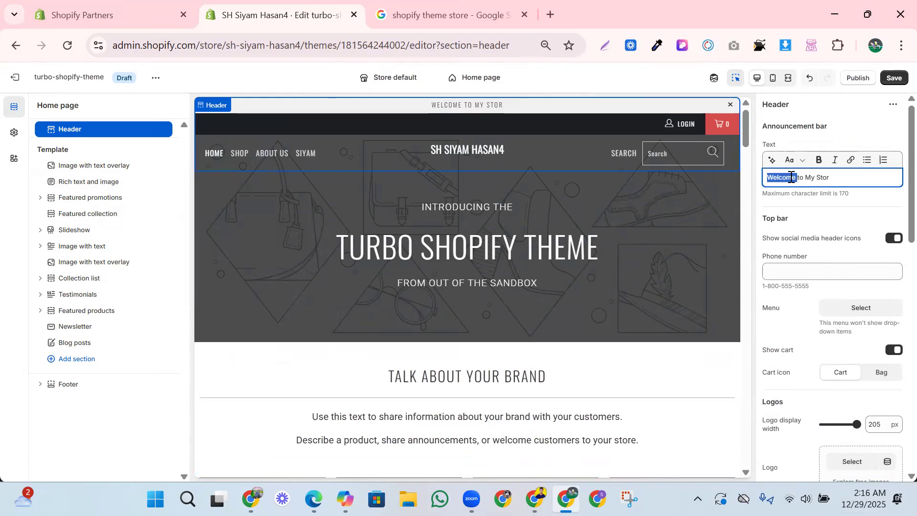
{"action": "left_click", "coordinate": [819, 160]}
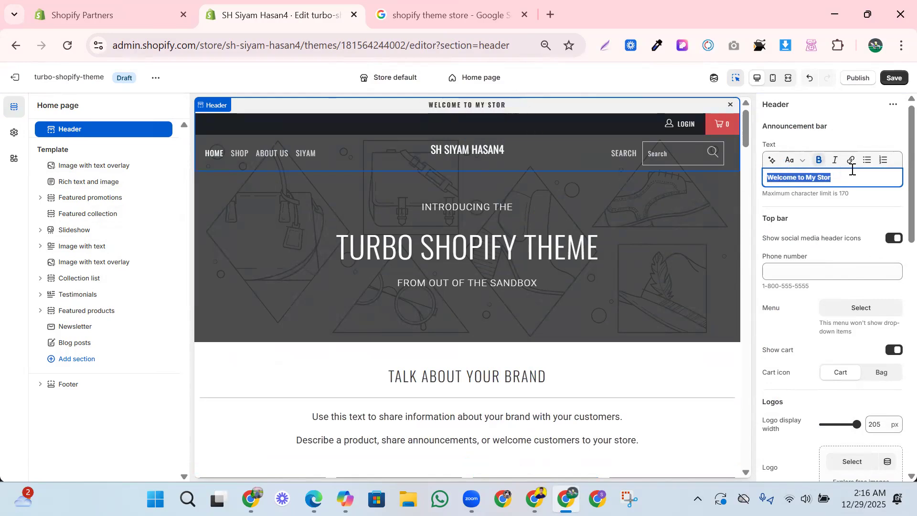
- Try the top bar's social media header icons setting by switching it off and back on
{"action": "scroll", "coordinate": [812, 267], "scroll_direction": "down", "scroll_amount": 1}
{"action": "left_click", "coordinate": [892, 197]}
{"action": "left_click", "coordinate": [894, 196]}
{"action": "scroll", "coordinate": [836, 251], "scroll_direction": "down", "scroll_amount": 1}
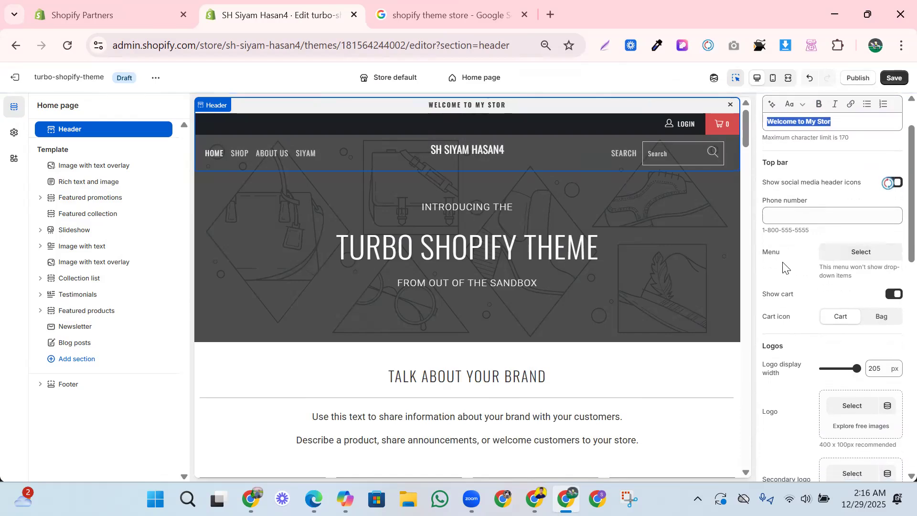
{"action": "scroll", "coordinate": [857, 257], "scroll_direction": "down", "scroll_amount": 1}
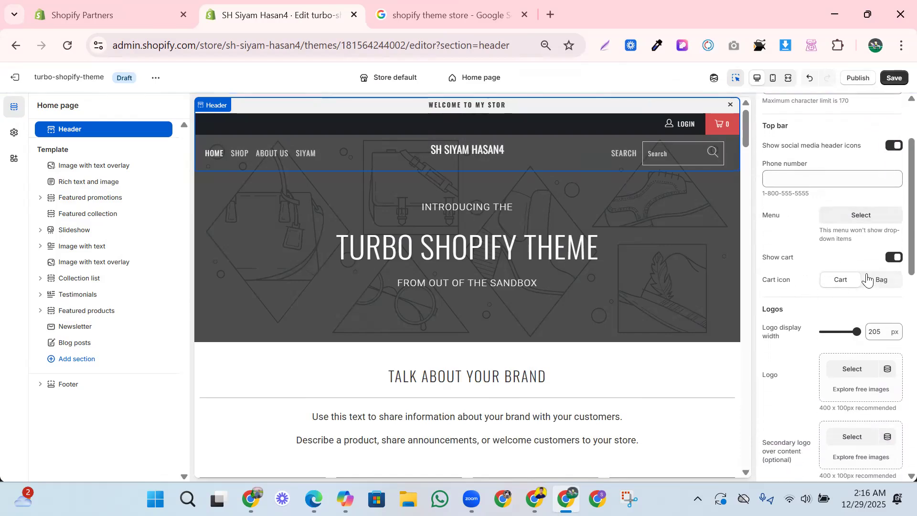
{"action": "scroll", "coordinate": [859, 268], "scroll_direction": "up", "scroll_amount": 3}
{"action": "left_click", "coordinate": [597, 102]}
{"action": "scroll", "coordinate": [801, 212], "scroll_direction": "down", "scroll_amount": 1}
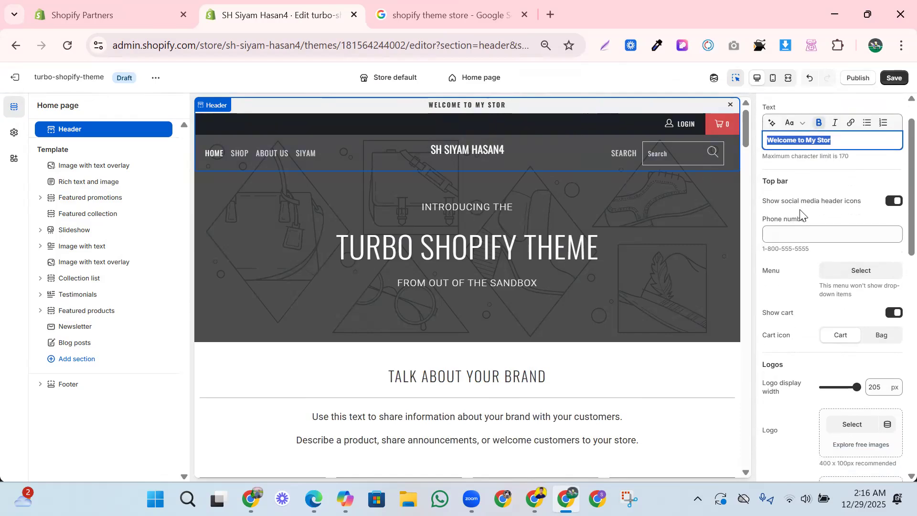
{"action": "scroll", "coordinate": [807, 229], "scroll_direction": "up", "scroll_amount": 1}
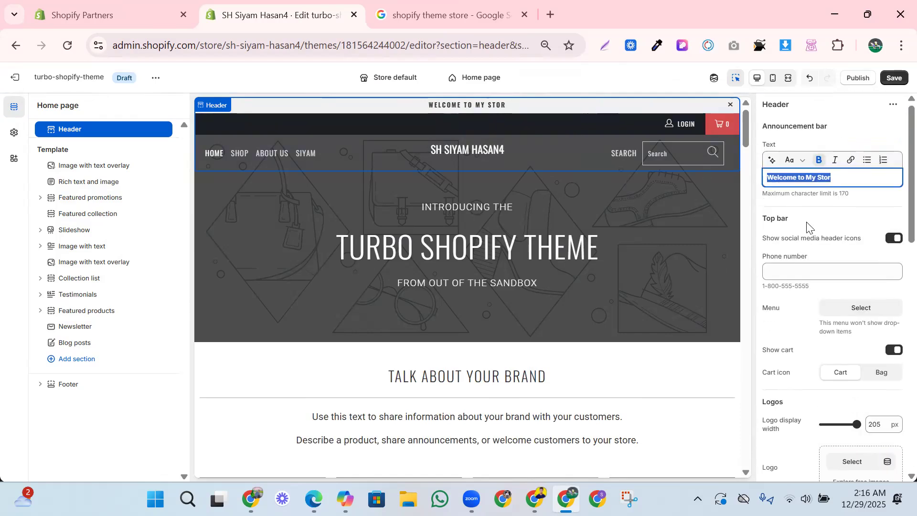
- Enter the store's phone number in the header's top bar and correct its third digit
{"action": "left_click", "coordinate": [779, 267]}
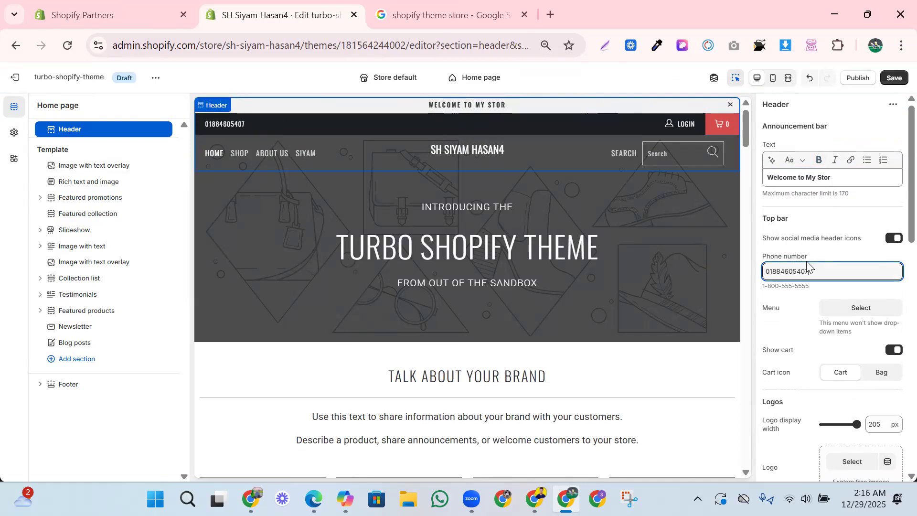
{"action": "scroll", "coordinate": [814, 268], "scroll_direction": "down", "scroll_amount": 1}
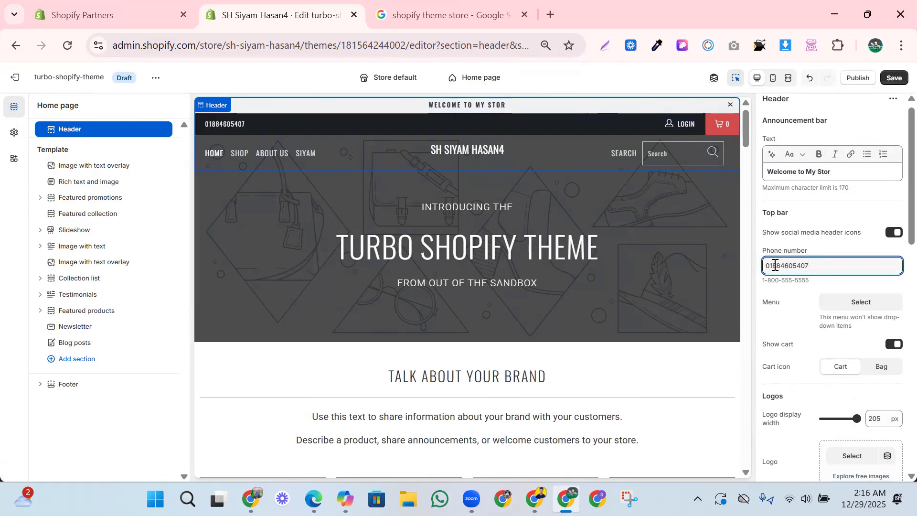
{"action": "left_click", "coordinate": [774, 265]}
{"action": "key", "text": "BackSpace"}
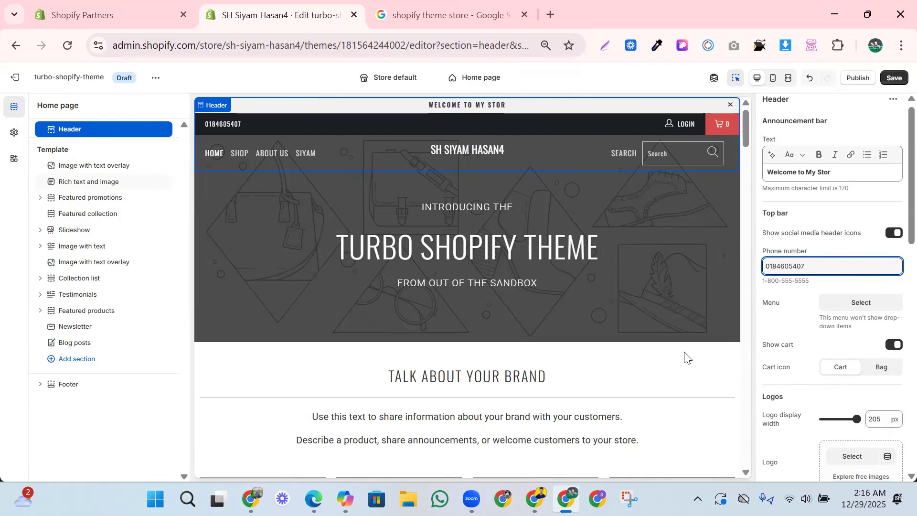
{"action": "type", "text": "7"}
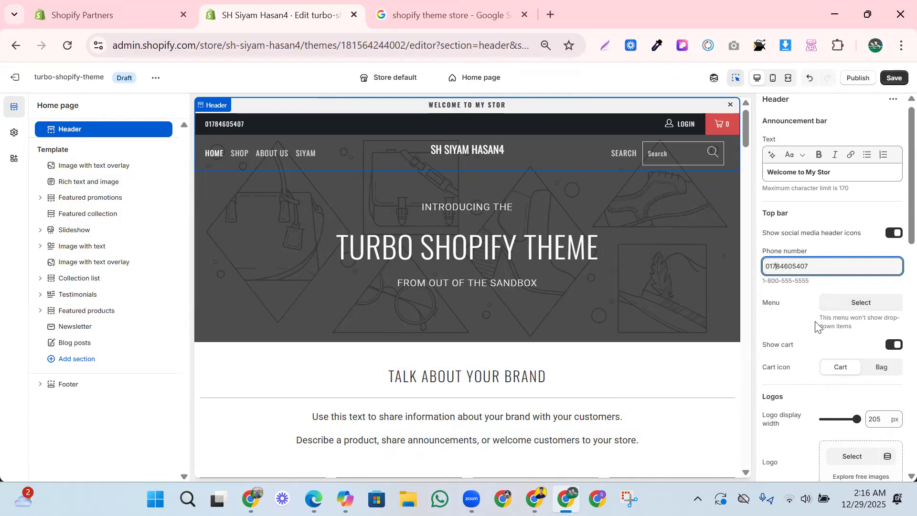
- Check the menus available for the top bar without choosing one, and retry the social media header icons setting
{"action": "left_click", "coordinate": [840, 308]}
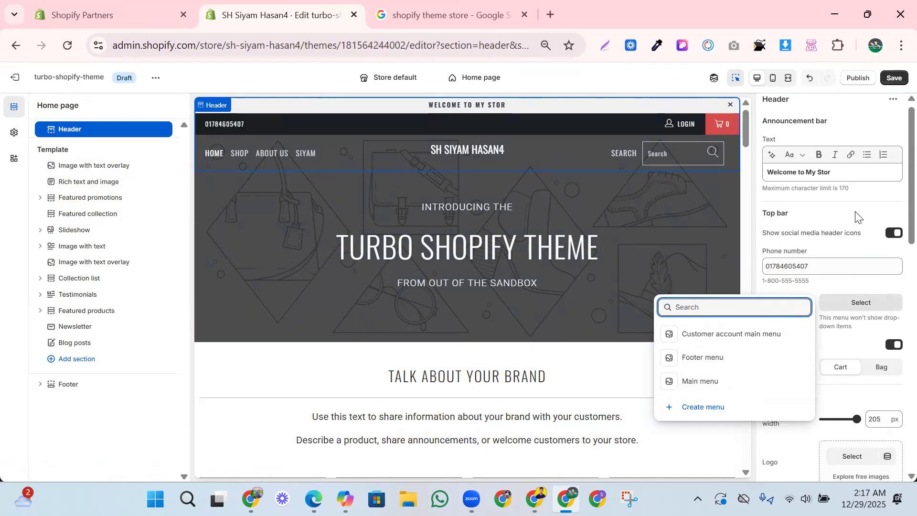
{"action": "left_click", "coordinate": [714, 196]}
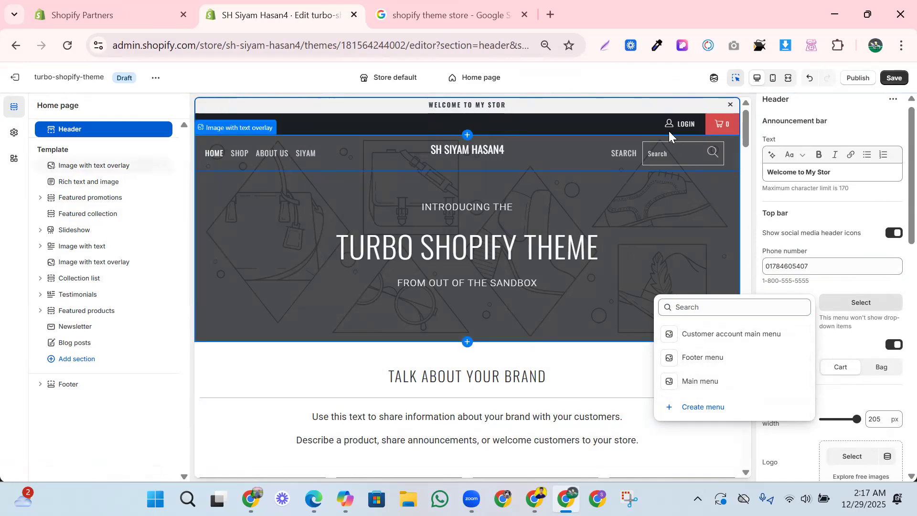
{"action": "left_click", "coordinate": [687, 150]}
{"action": "left_click", "coordinate": [437, 117]}
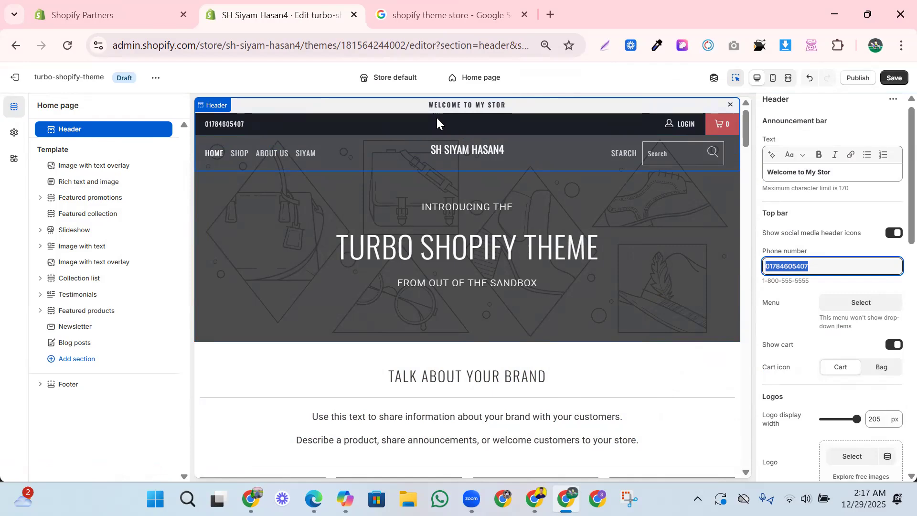
{"action": "left_click", "coordinate": [600, 207]}
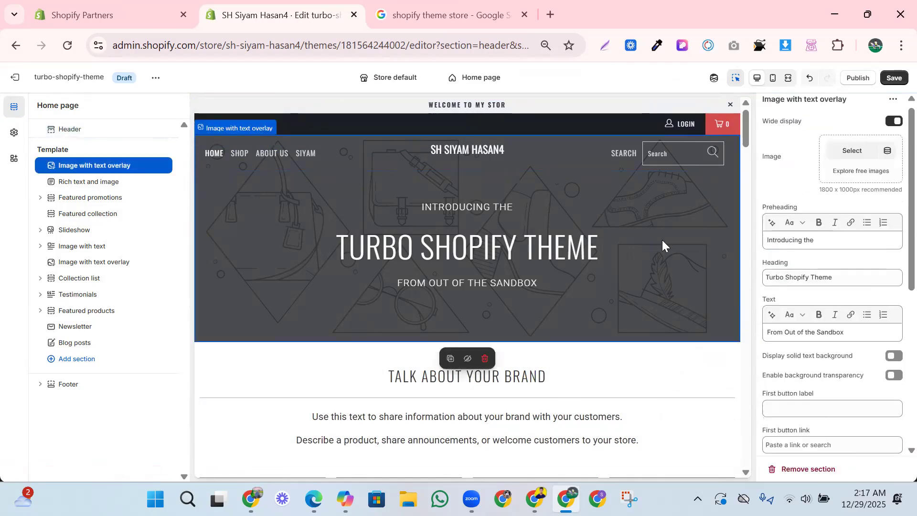
{"action": "left_click", "coordinate": [538, 113]}
{"action": "left_click", "coordinate": [889, 233]}
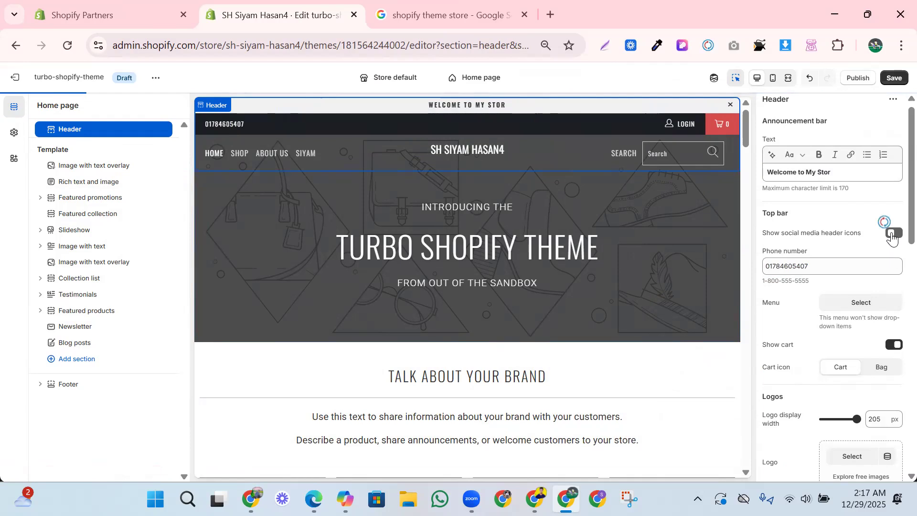
- Try the Bag cart icon before returning to Cart, and reduce the logo display width to 175 px
{"action": "scroll", "coordinate": [866, 296], "scroll_direction": "down", "scroll_amount": 3}
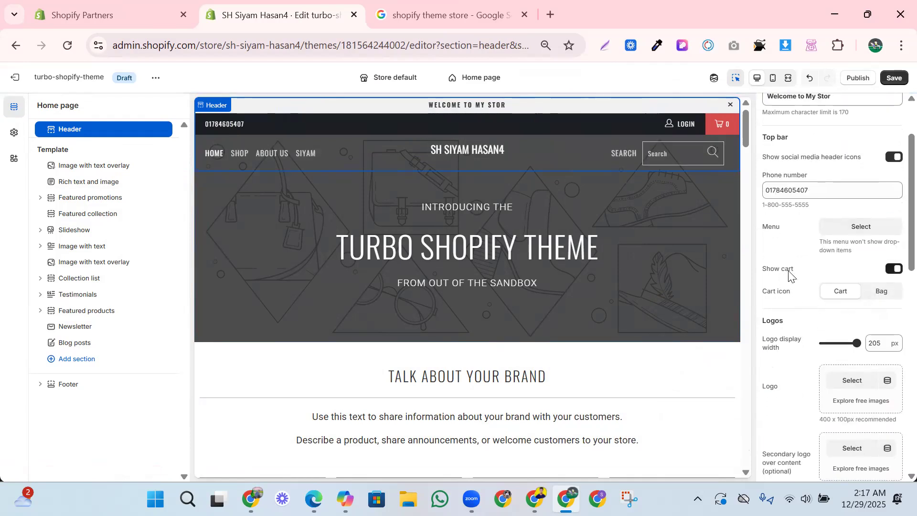
{"action": "left_click", "coordinate": [873, 297]}
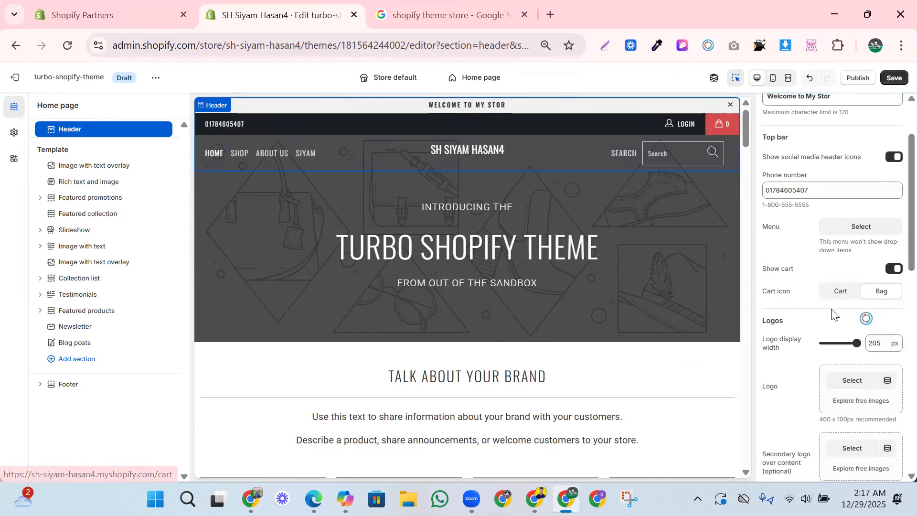
{"action": "left_click", "coordinate": [837, 291]}
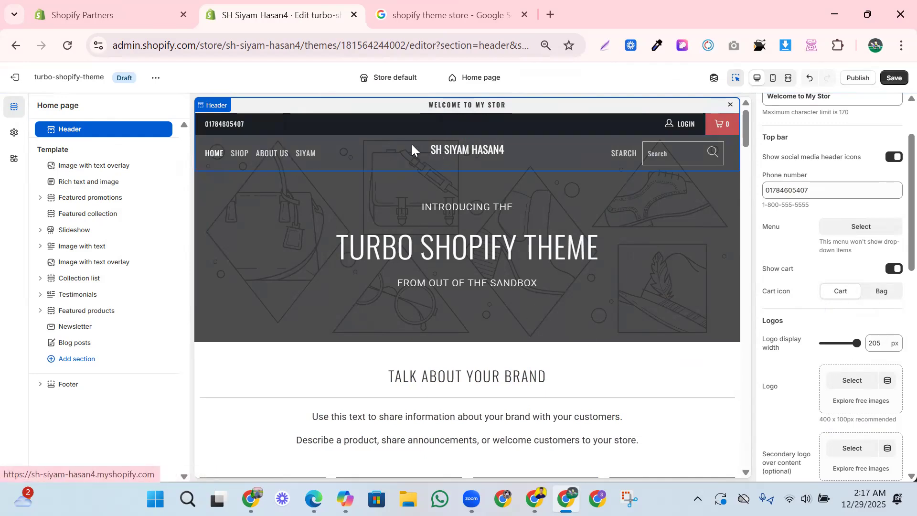
{"action": "mouse_move", "coordinate": [854, 343]}
{"action": "left_mouse_down"}
{"action": "mouse_move", "coordinate": [830, 337]}
{"action": "mouse_move", "coordinate": [846, 342]}
{"action": "left_mouse_up"}
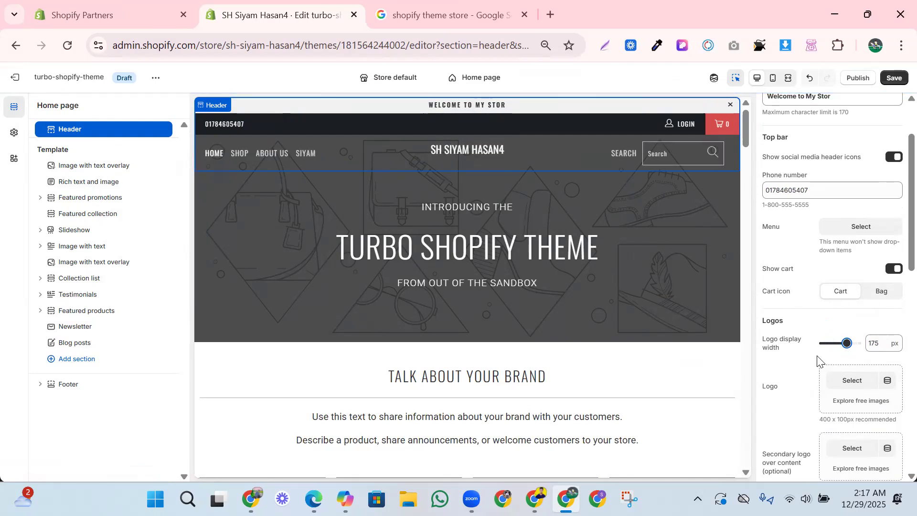
- Upload the profile-pic (1) image from the Downloads folder and set it as the header logo
{"action": "scroll", "coordinate": [820, 360], "scroll_direction": "down", "scroll_amount": 1}
{"action": "scroll", "coordinate": [854, 379], "scroll_direction": "down", "scroll_amount": 1}
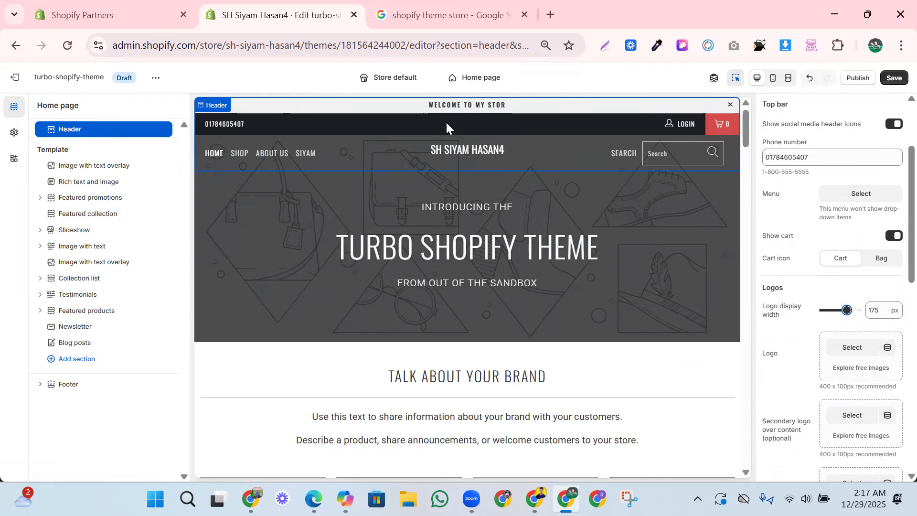
{"action": "left_click", "coordinate": [852, 348]}
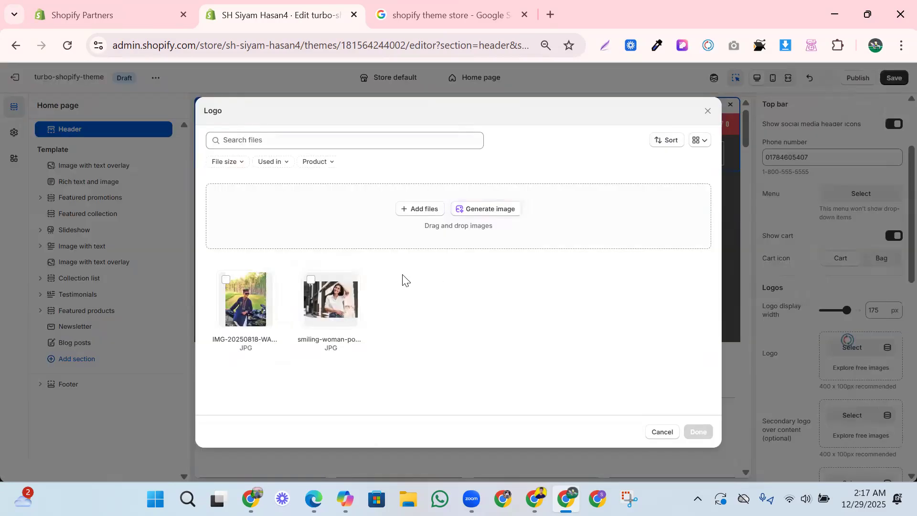
{"action": "left_click", "coordinate": [427, 210]}
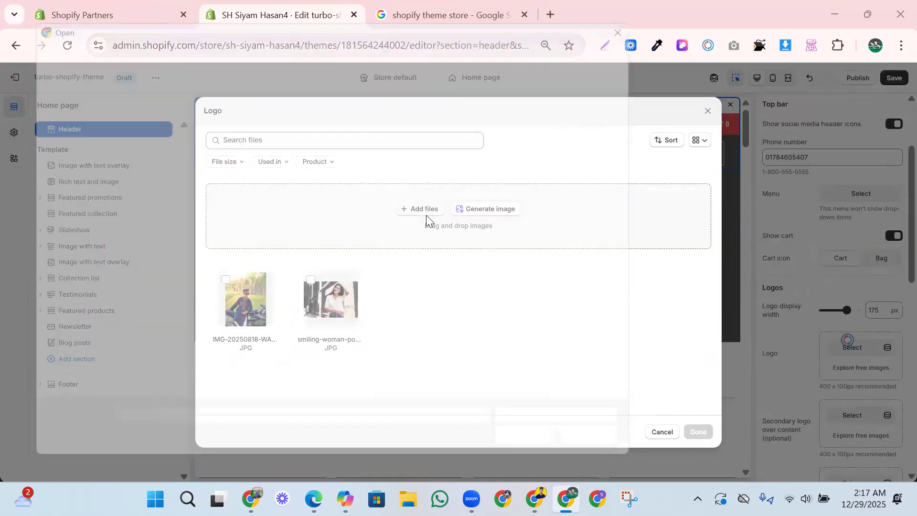
{"action": "scroll", "coordinate": [293, 282], "scroll_direction": "down", "scroll_amount": 10}
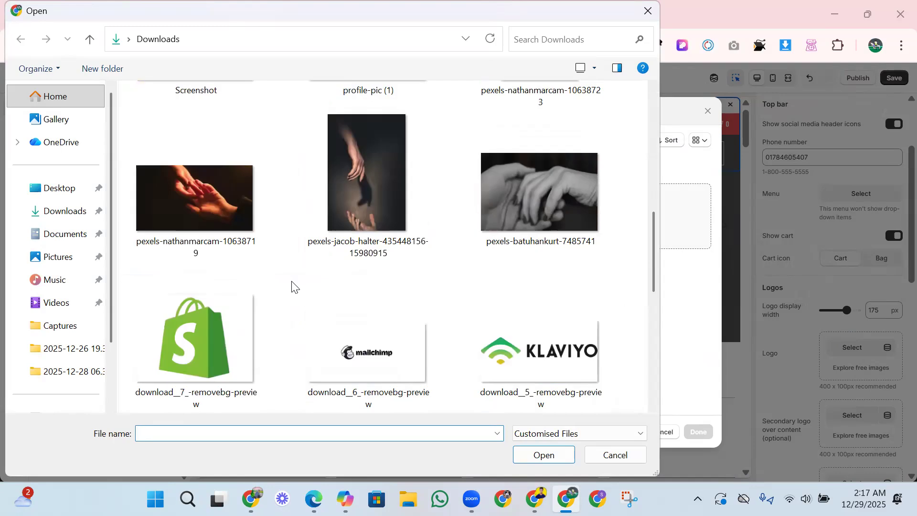
{"action": "scroll", "coordinate": [301, 300], "scroll_direction": "down", "scroll_amount": 10}
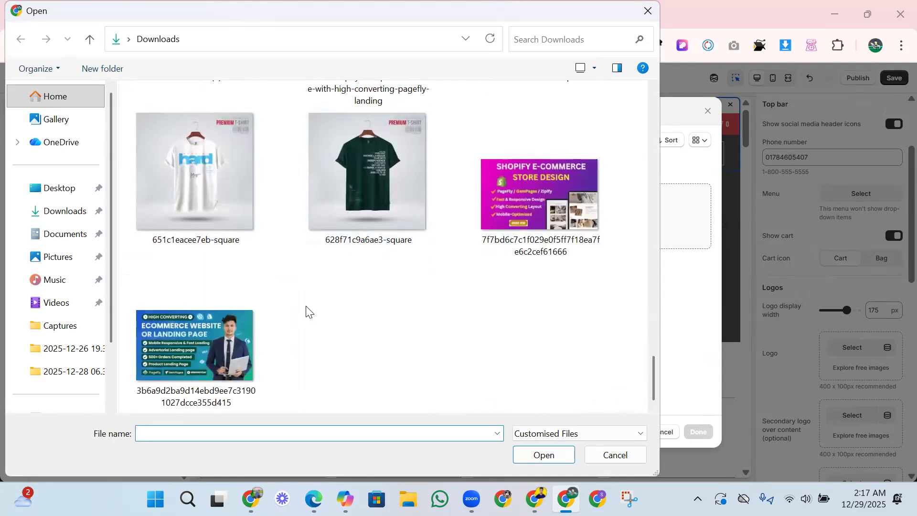
{"action": "scroll", "coordinate": [307, 319], "scroll_direction": "up", "scroll_amount": 15}
{"action": "scroll", "coordinate": [307, 318], "scroll_direction": "down", "scroll_amount": 5}
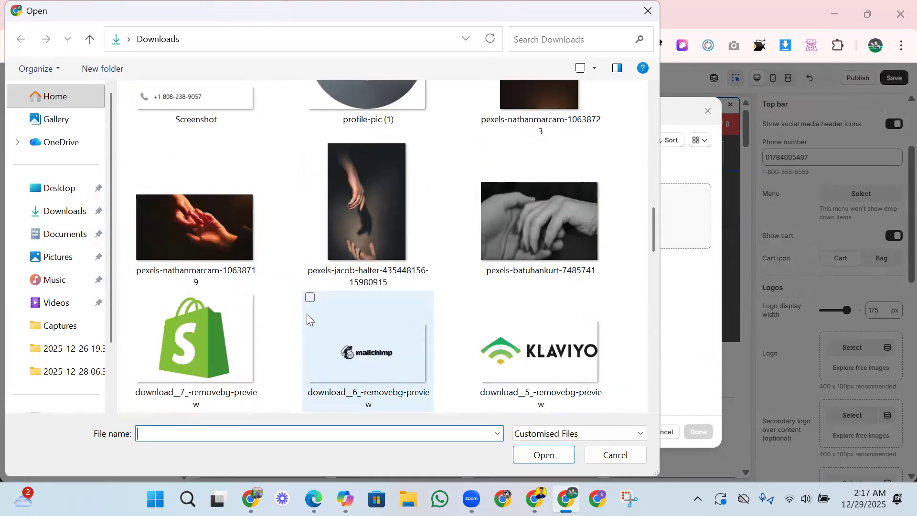
{"action": "scroll", "coordinate": [307, 313], "scroll_direction": "up", "scroll_amount": 1}
{"action": "left_click", "coordinate": [368, 171]}
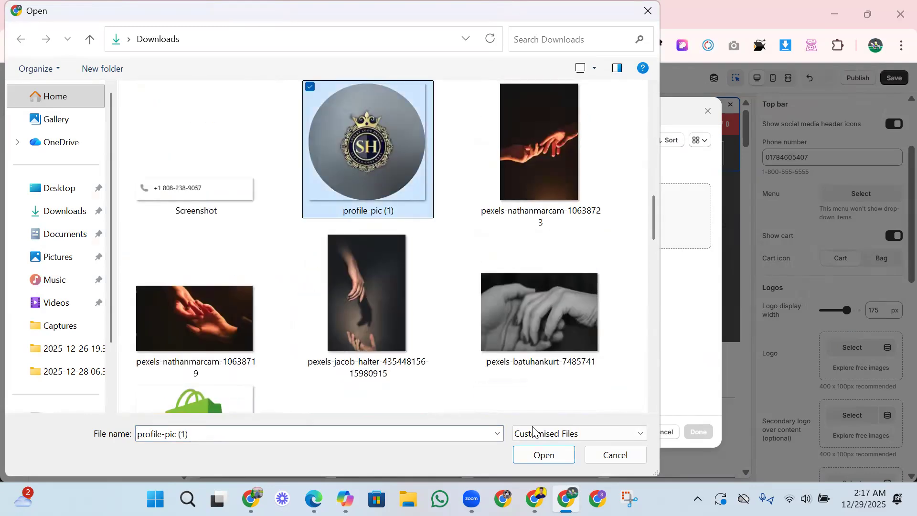
{"action": "left_click", "coordinate": [545, 455]}
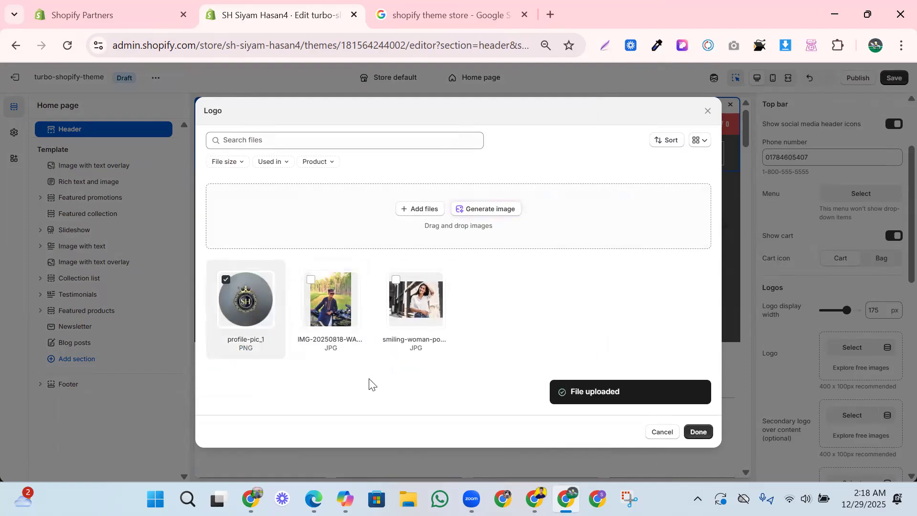
{"action": "left_click", "coordinate": [698, 432]}
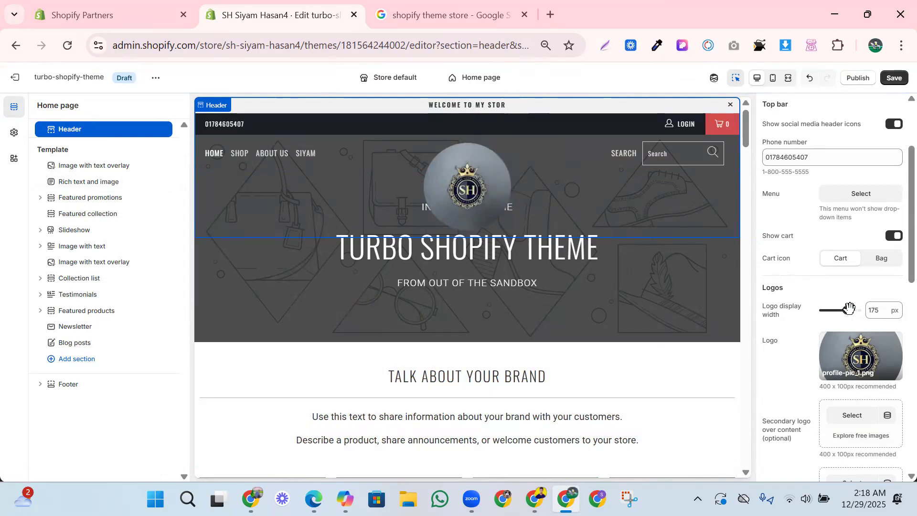
- Reduce the logo display width to 105 px and check the logo in the home page preview
{"action": "left_click_drag", "start_coordinate": [849, 308], "coordinate": [823, 309]}
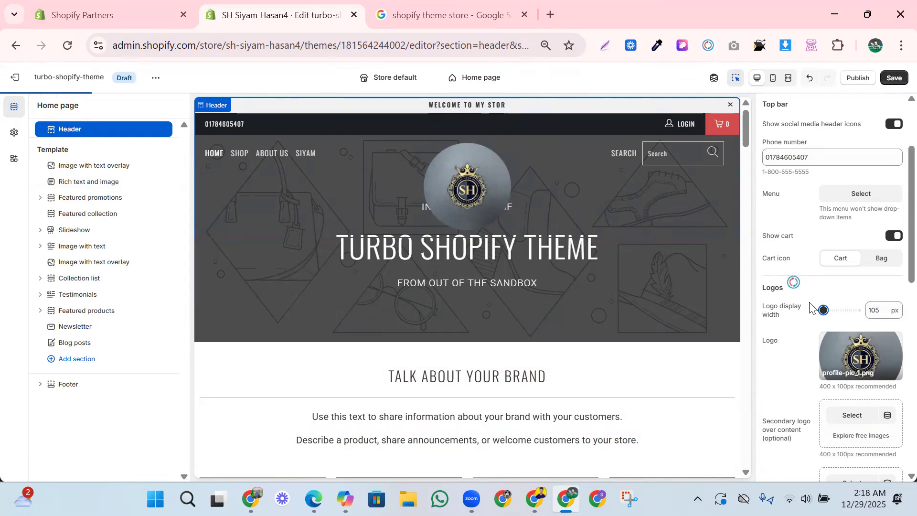
{"action": "left_click", "coordinate": [463, 269]}
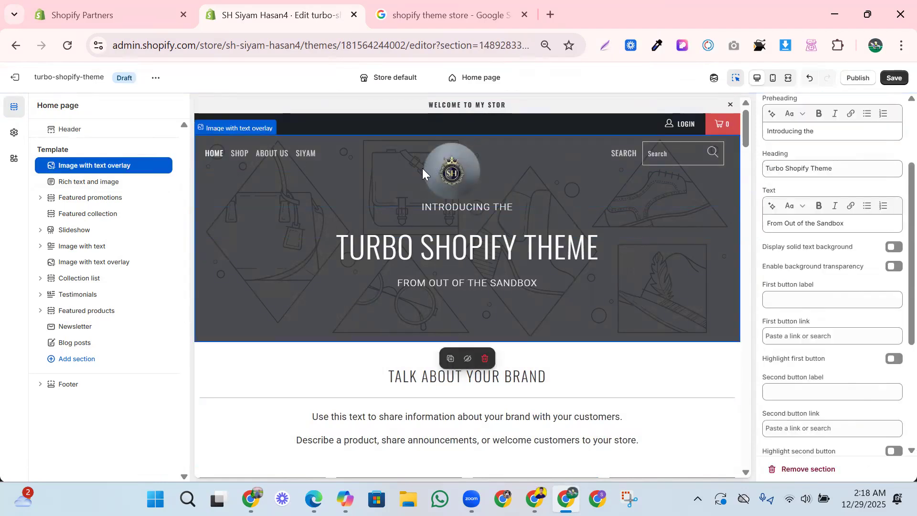
{"action": "left_click", "coordinate": [290, 150]}
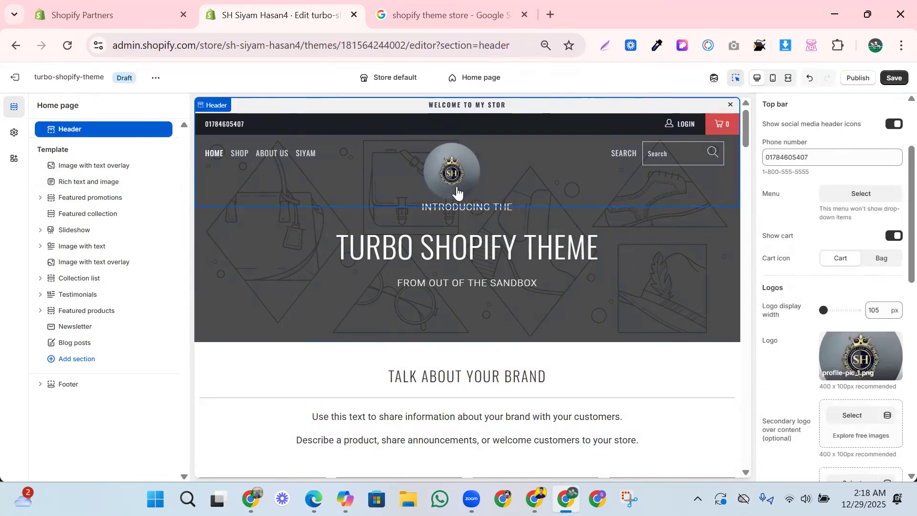
{"action": "scroll", "coordinate": [587, 248], "scroll_direction": "down", "scroll_amount": 3}
{"action": "scroll", "coordinate": [563, 261], "scroll_direction": "up", "scroll_amount": 3}
{"action": "left_click", "coordinate": [547, 261]}
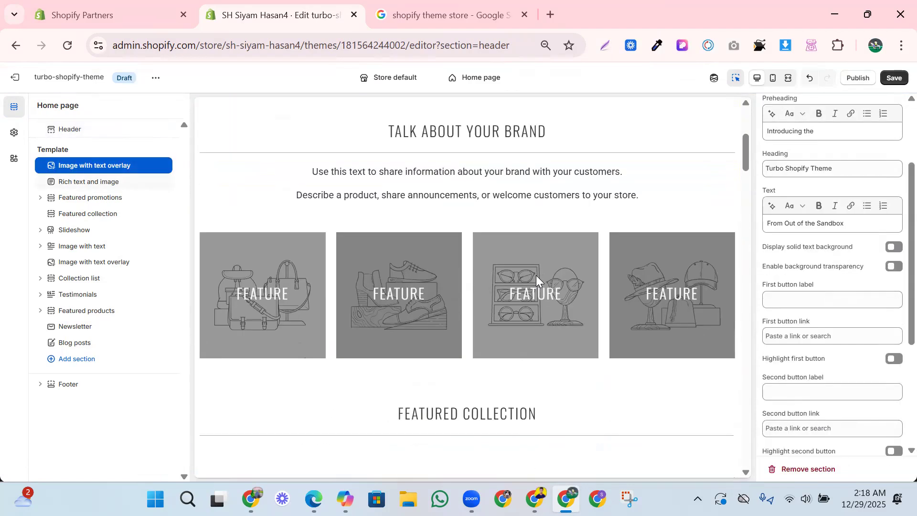
{"action": "scroll", "coordinate": [784, 334], "scroll_direction": "up", "scroll_amount": 1}
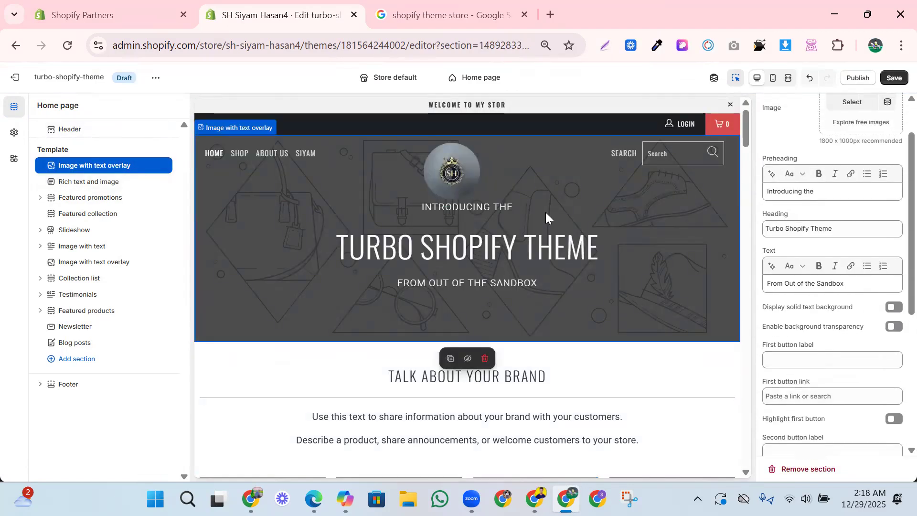
{"action": "left_click", "coordinate": [441, 163]}
- Try the header's show search setting by switching it off and back on
{"action": "scroll", "coordinate": [832, 381], "scroll_direction": "down", "scroll_amount": 2}
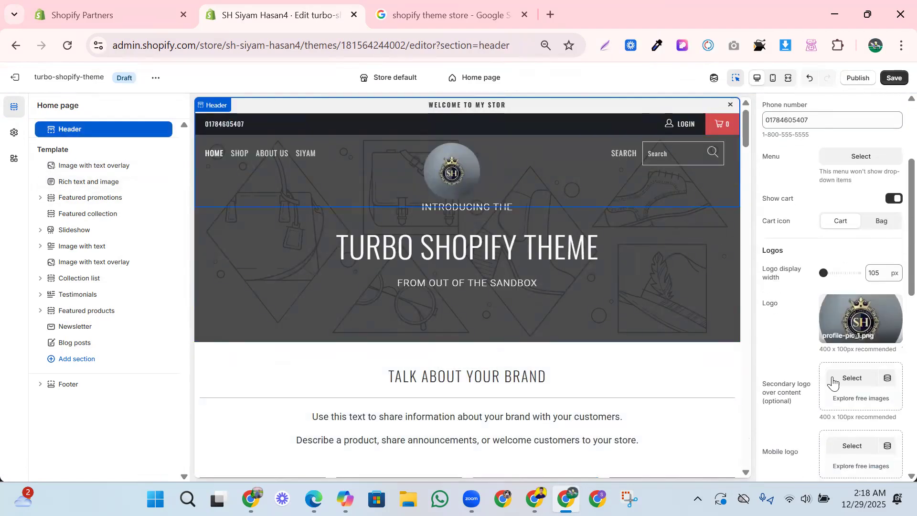
{"action": "scroll", "coordinate": [832, 382], "scroll_direction": "down", "scroll_amount": 4}
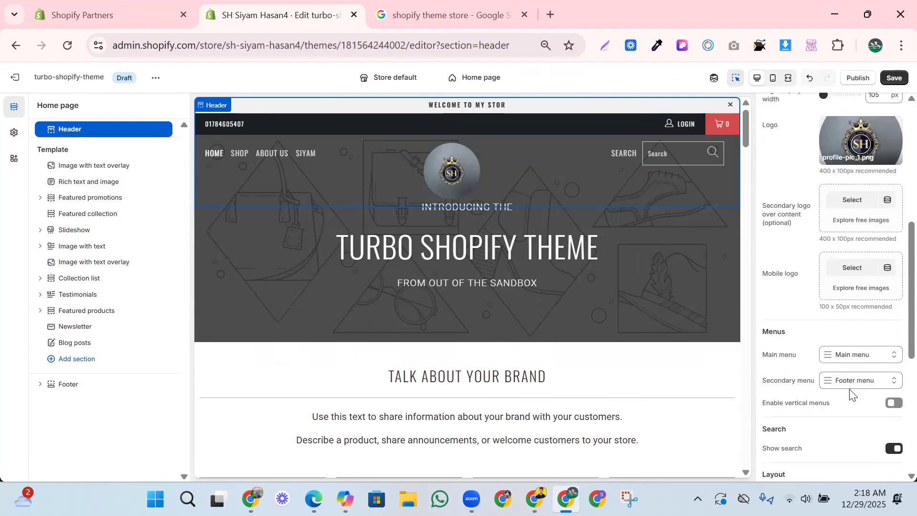
{"action": "scroll", "coordinate": [840, 392], "scroll_direction": "down", "scroll_amount": 3}
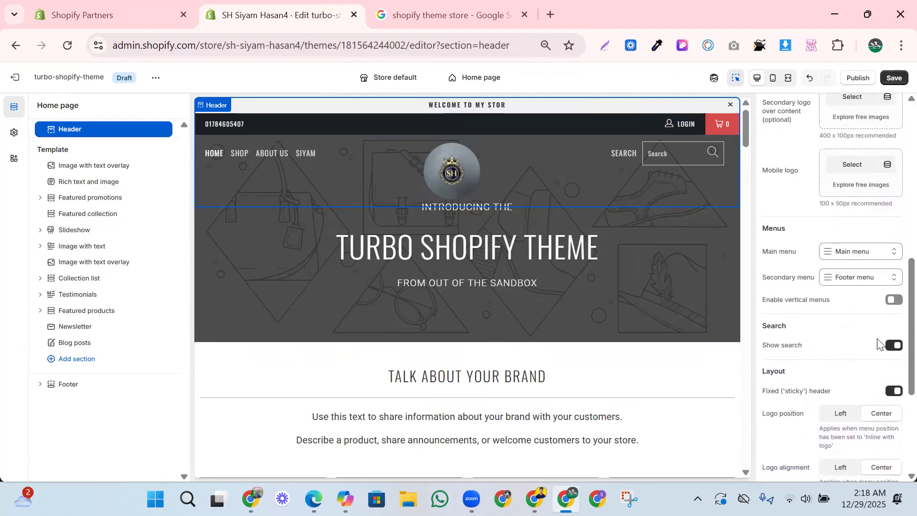
{"action": "left_click", "coordinate": [893, 345]}
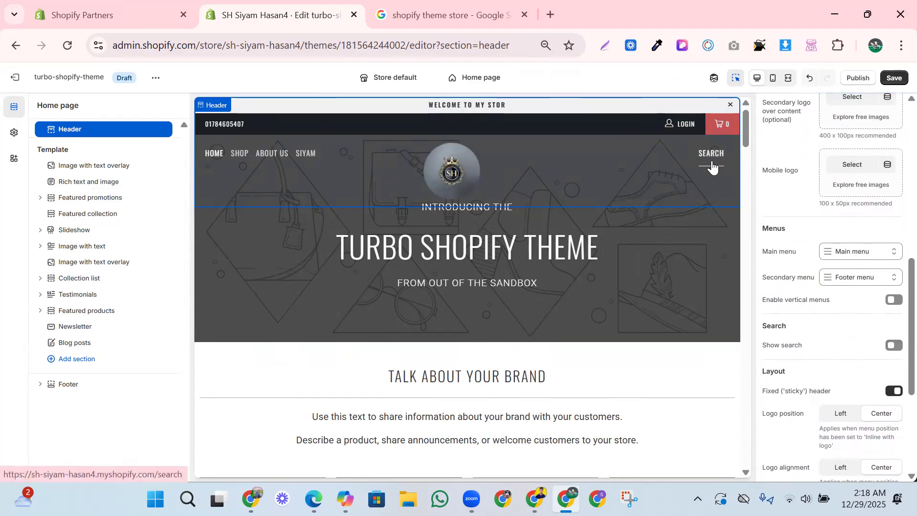
{"action": "left_click", "coordinate": [894, 351]}
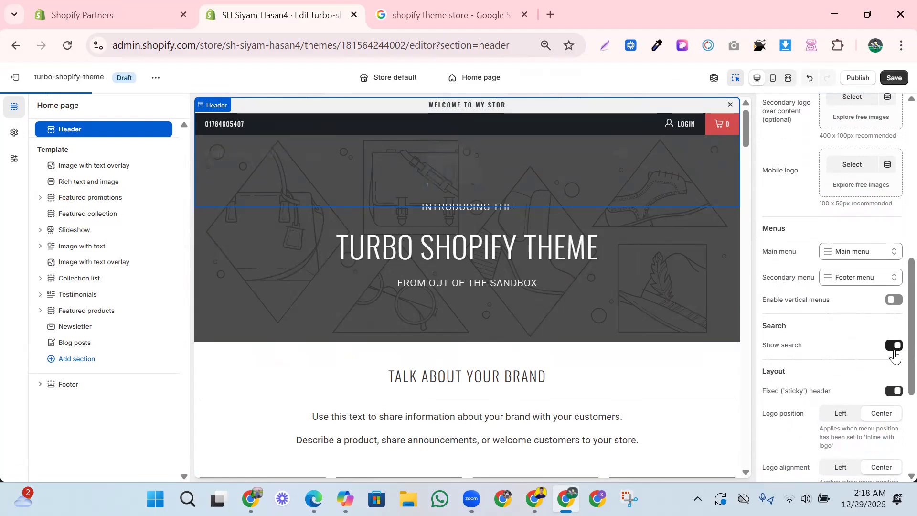
- Try the fixed ('sticky') header setting in the header layout by switching it off and back on
{"action": "scroll", "coordinate": [861, 355], "scroll_direction": "down", "scroll_amount": 1}
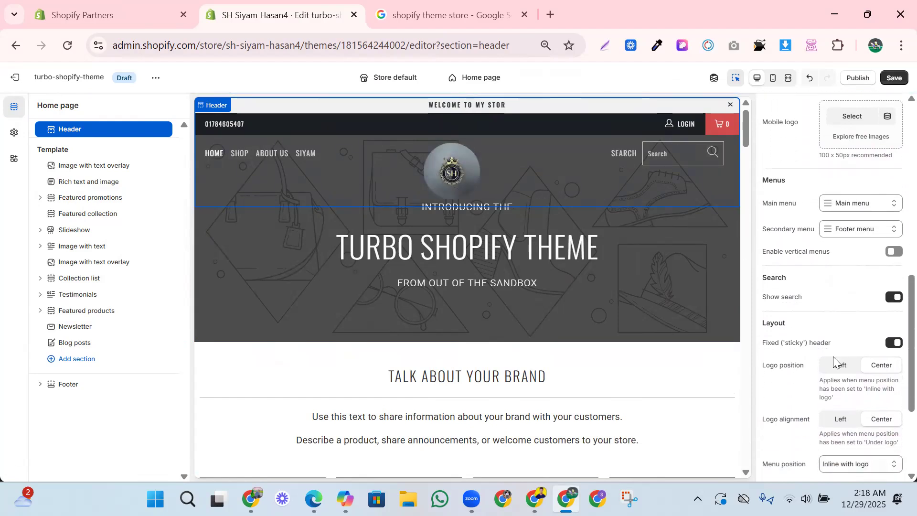
{"action": "left_click", "coordinate": [897, 346]}
{"action": "left_click", "coordinate": [897, 346]}
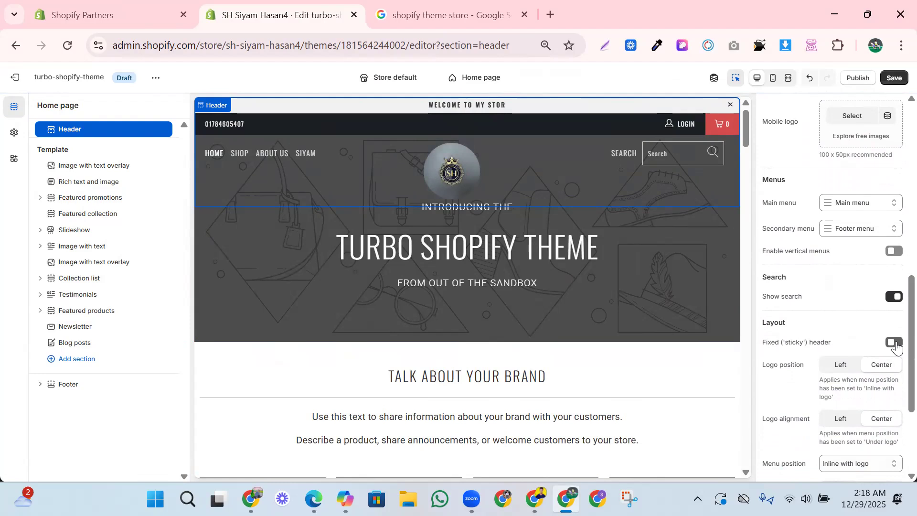
{"action": "left_click", "coordinate": [895, 342]}
- Set the logo position in the header layout to Left
{"action": "scroll", "coordinate": [851, 337], "scroll_direction": "down", "scroll_amount": 1}
{"action": "left_click", "coordinate": [844, 326]}
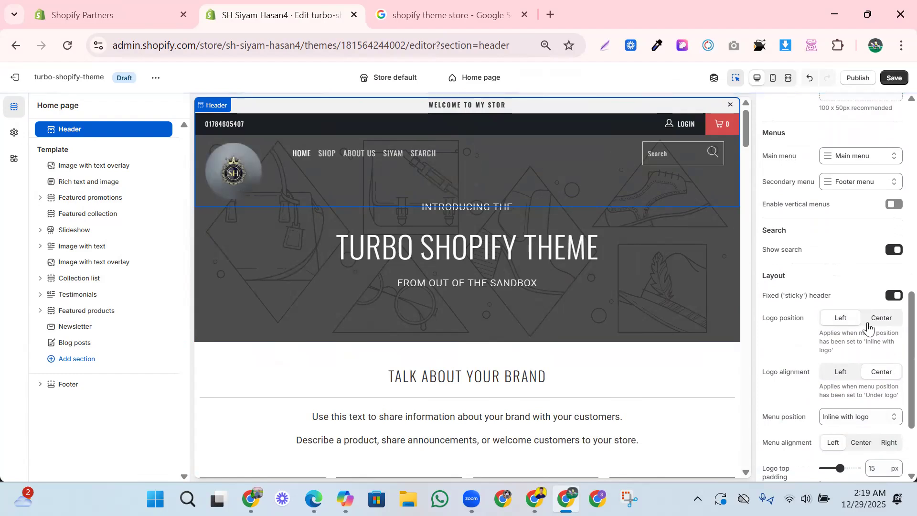
- Try the header's logo position at Center and its logo alignment at Left, restoring the original option for each
{"action": "left_click", "coordinate": [874, 323]}
{"action": "left_click", "coordinate": [840, 319]}
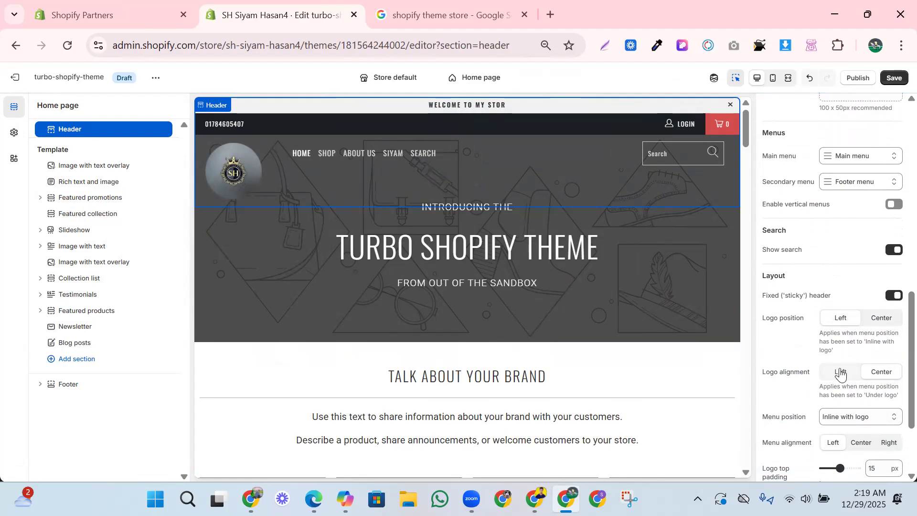
{"action": "left_click", "coordinate": [840, 376]}
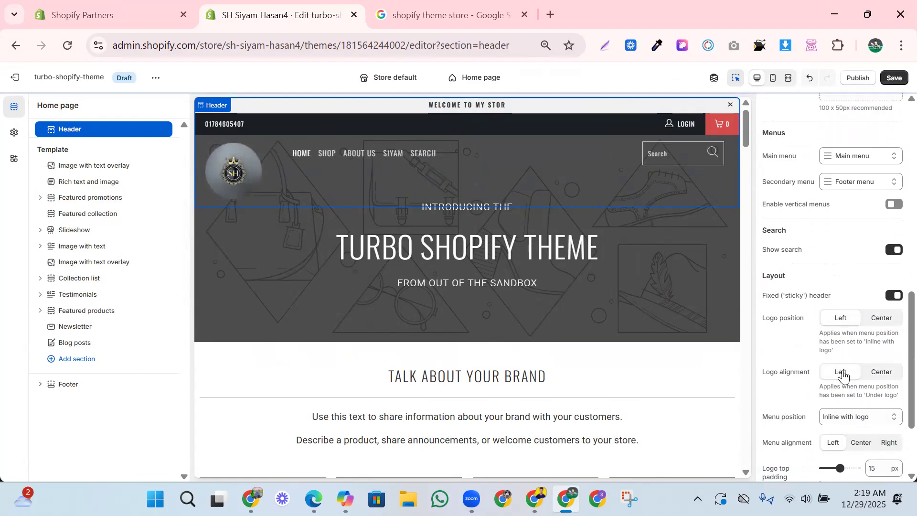
{"action": "left_click", "coordinate": [871, 380]}
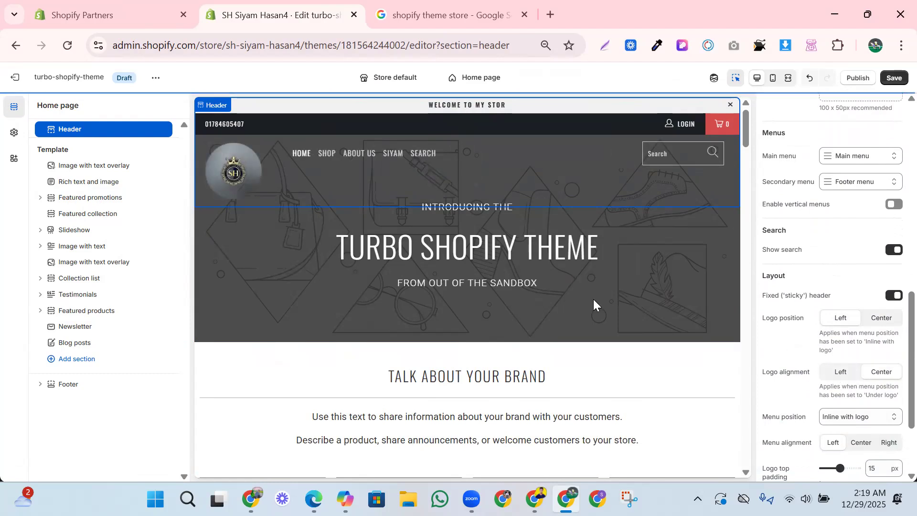
- Try the header's menu position as Under logo, then switch it back to Inline with logo
{"action": "scroll", "coordinate": [807, 380], "scroll_direction": "down", "scroll_amount": 2}
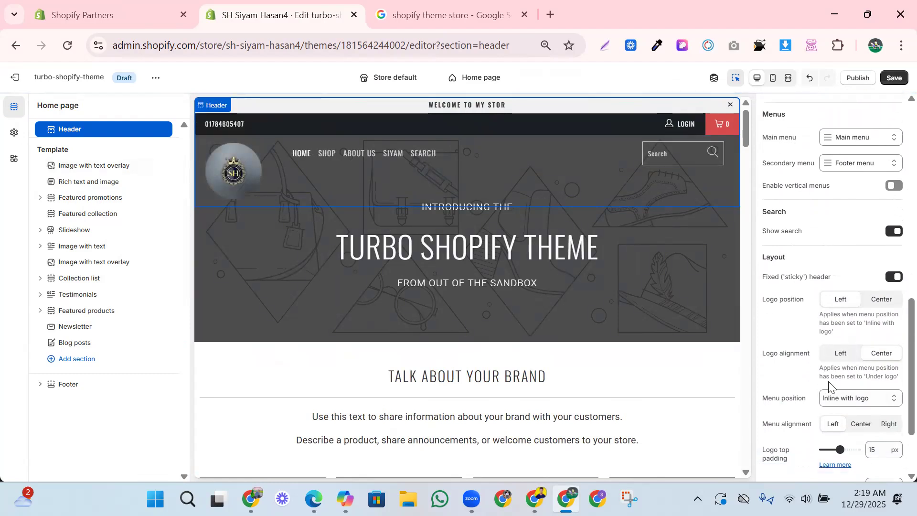
{"action": "left_click", "coordinate": [853, 359]}
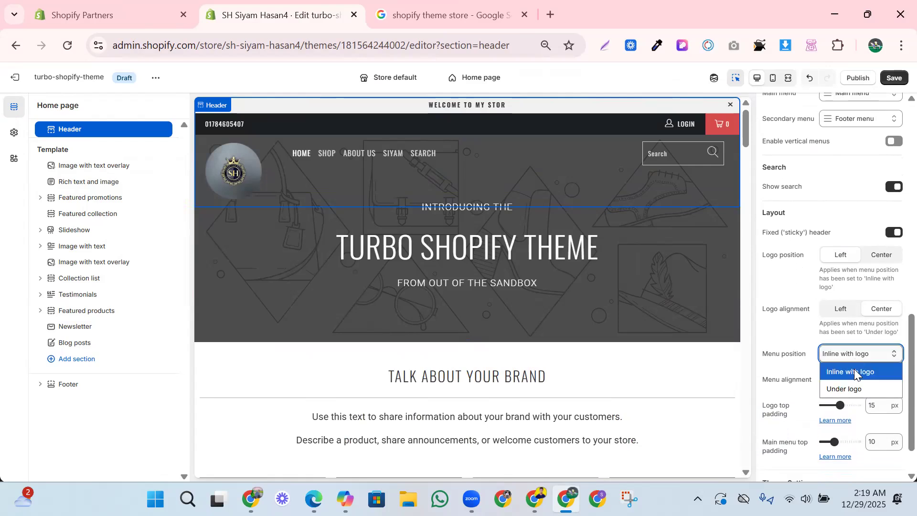
{"action": "left_click", "coordinate": [846, 387]}
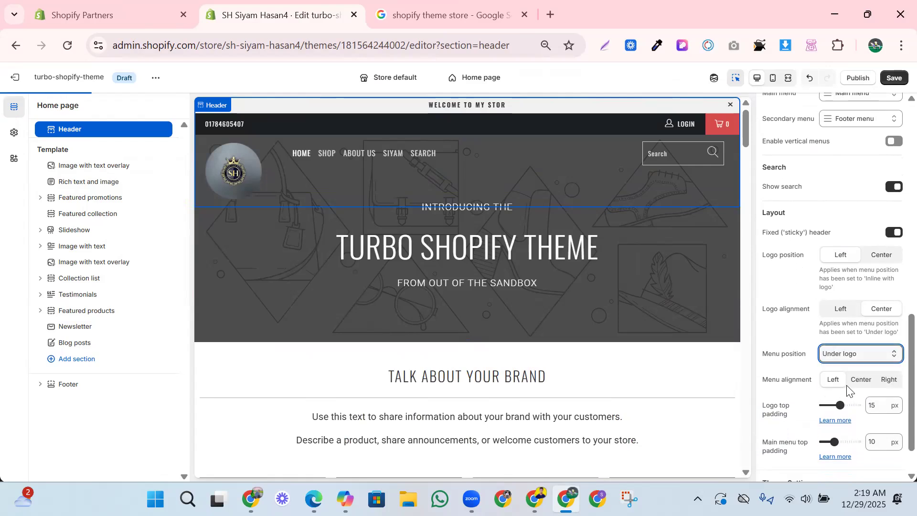
{"action": "left_click", "coordinate": [852, 354]}
{"action": "left_click", "coordinate": [850, 367]}
- Compare the header's menu alignment options and set it to Center
{"action": "scroll", "coordinate": [840, 373], "scroll_direction": "down", "scroll_amount": 1}
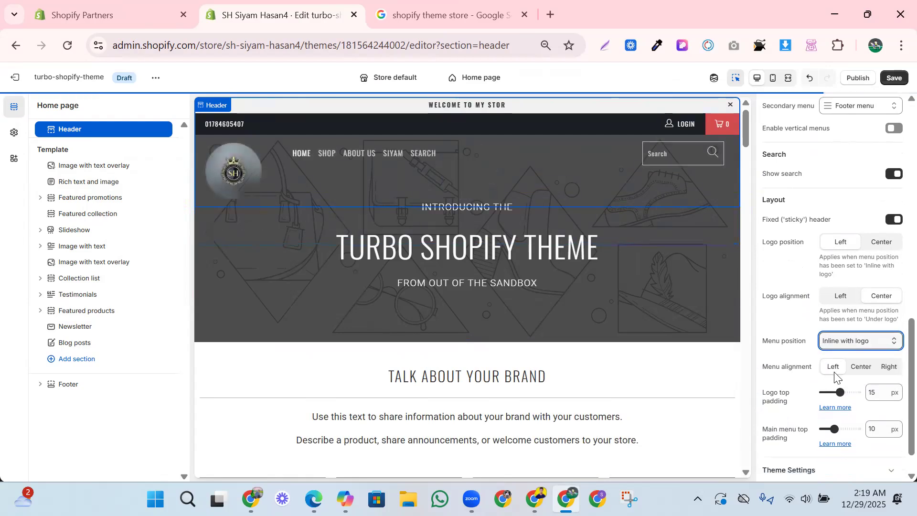
{"action": "left_click", "coordinate": [862, 360]}
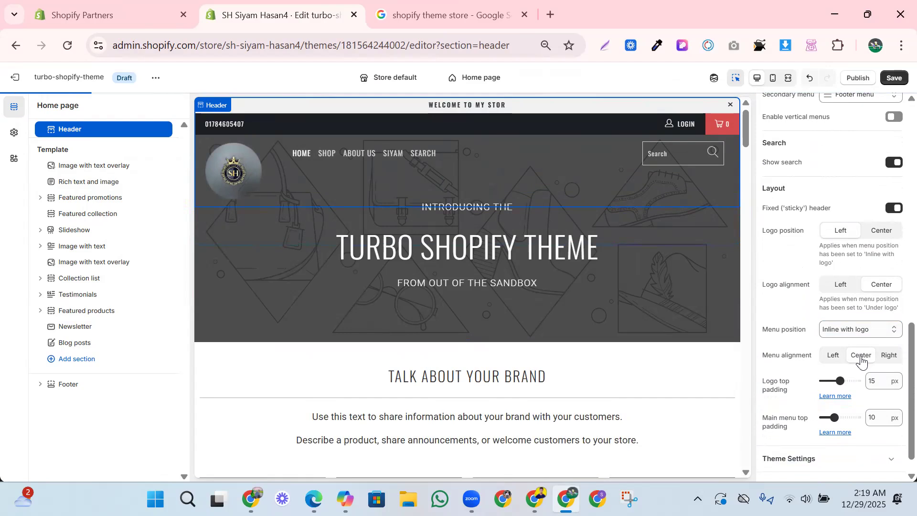
{"action": "left_click", "coordinate": [888, 362]}
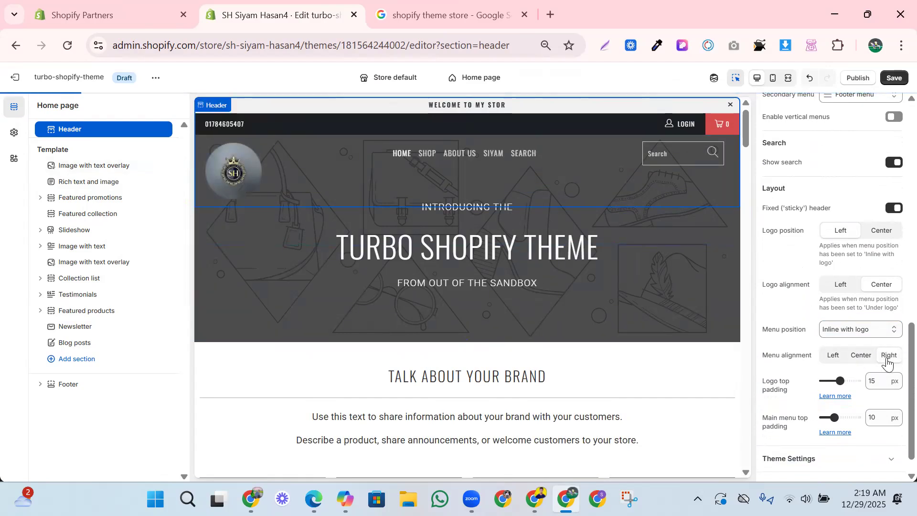
{"action": "left_click", "coordinate": [870, 357]}
- Reduce both the logo top padding and the main menu top padding in the header layout to 0 px
{"action": "scroll", "coordinate": [714, 374], "scroll_direction": "down", "scroll_amount": 1}
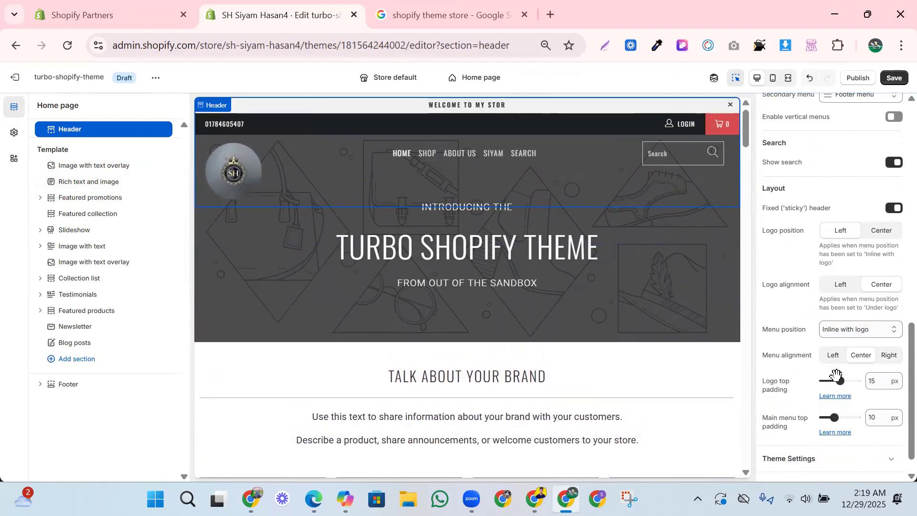
{"action": "left_click_drag", "start_coordinate": [836, 377], "coordinate": [809, 380]}
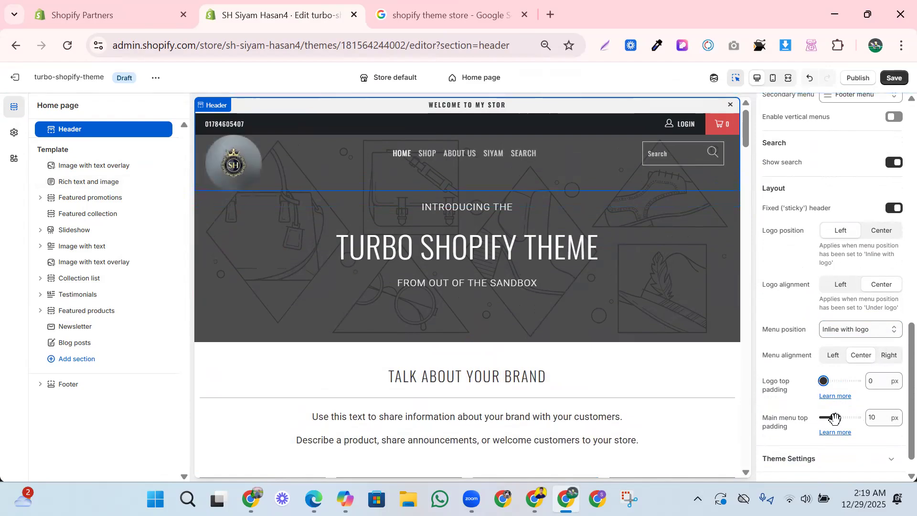
{"action": "left_click_drag", "start_coordinate": [834, 418], "coordinate": [815, 420]}
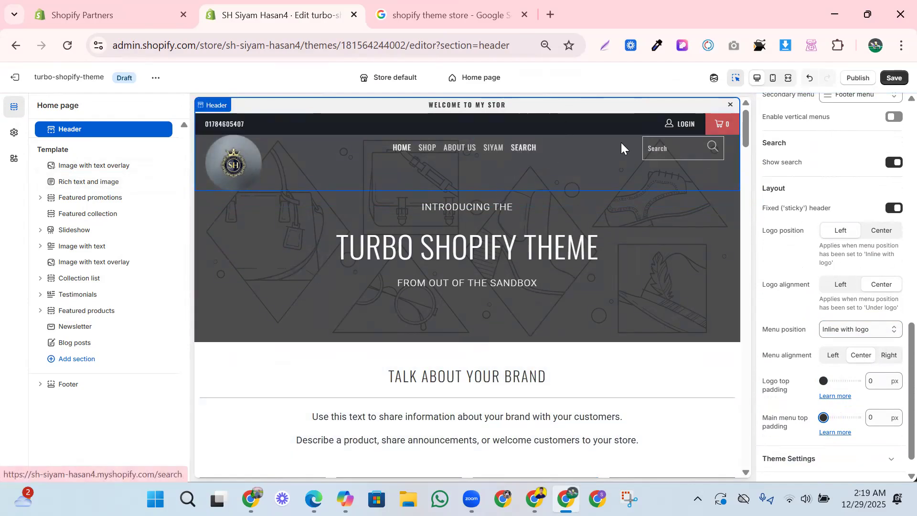
{"action": "mouse_move", "coordinate": [723, 133]}
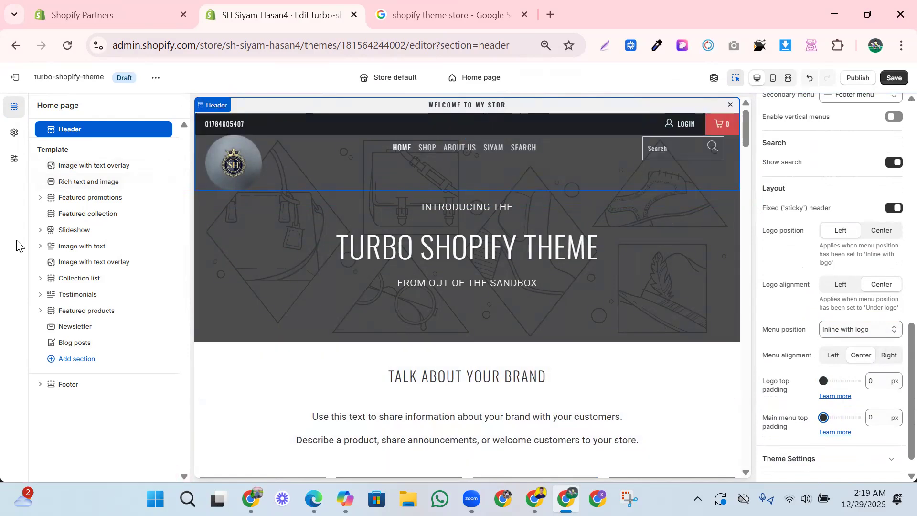
- Set the banner headings color in the theme's color settings to #F4F4F4, after trying #7F8C8D
{"action": "left_click", "coordinate": [14, 133]}
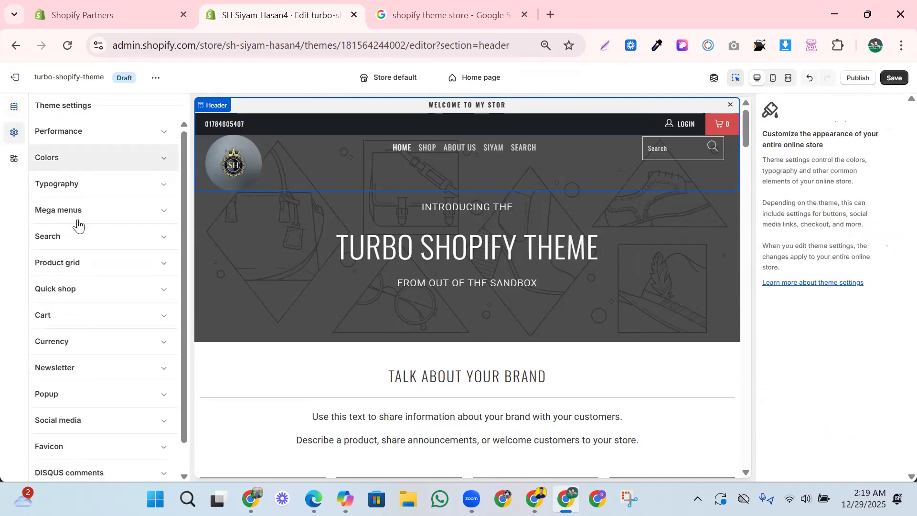
{"action": "left_click", "coordinate": [70, 165]}
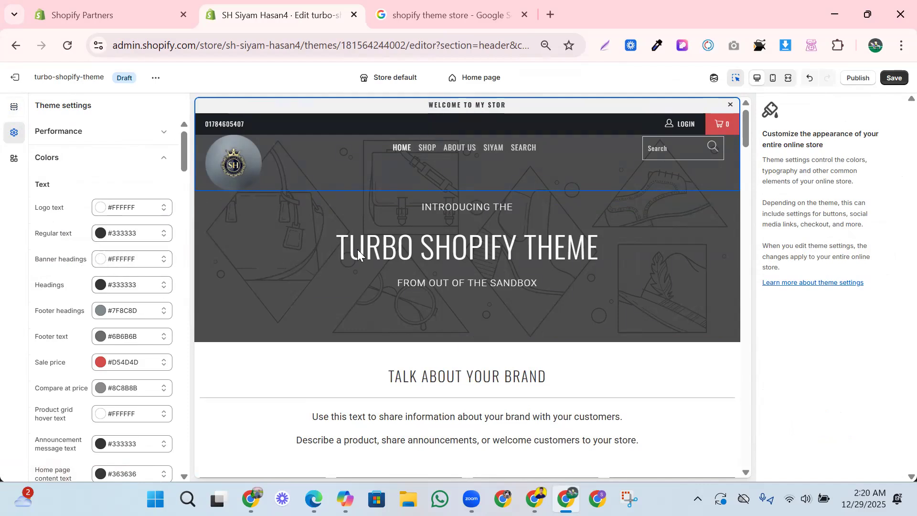
{"action": "left_click", "coordinate": [139, 261]}
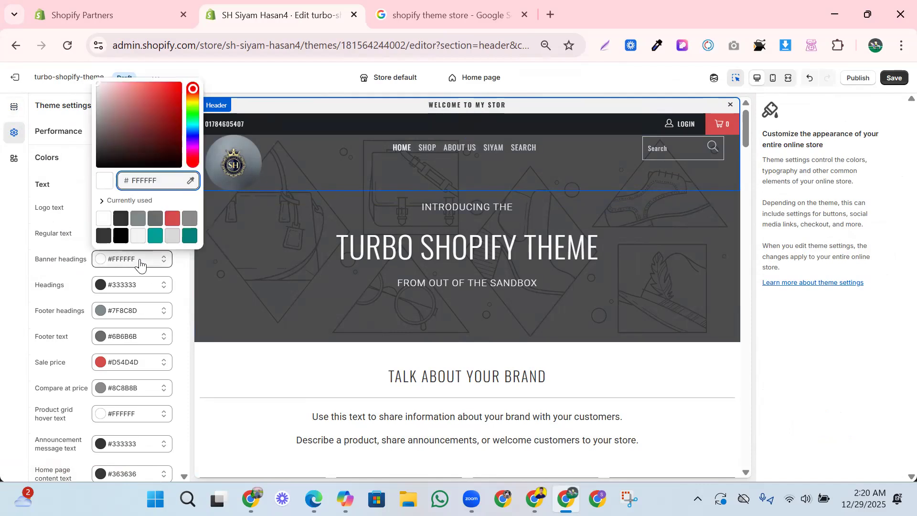
{"action": "left_click", "coordinate": [139, 220]}
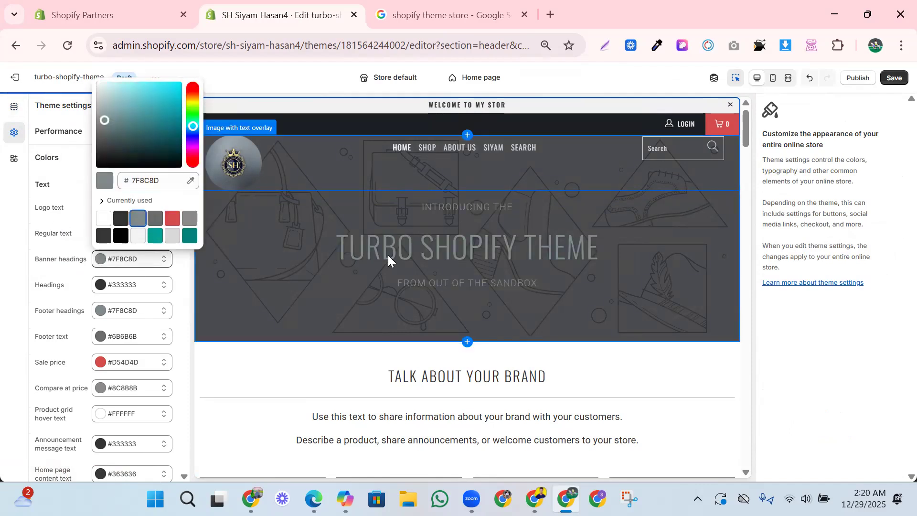
{"action": "left_click", "coordinate": [141, 239]}
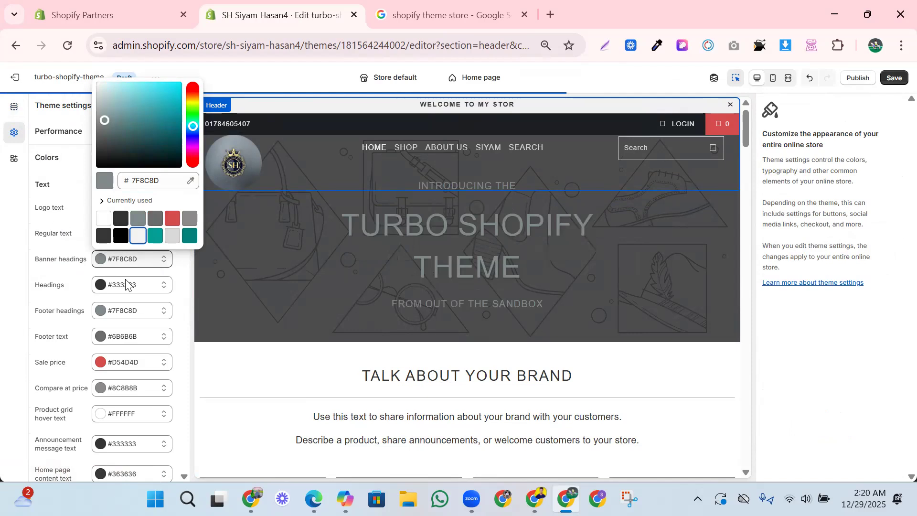
- Set the top menu hover link color in the theme settings to #6B6B6B, after trying #D54D4D, and return to the page preview
{"action": "scroll", "coordinate": [68, 313], "scroll_direction": "down", "scroll_amount": 3}
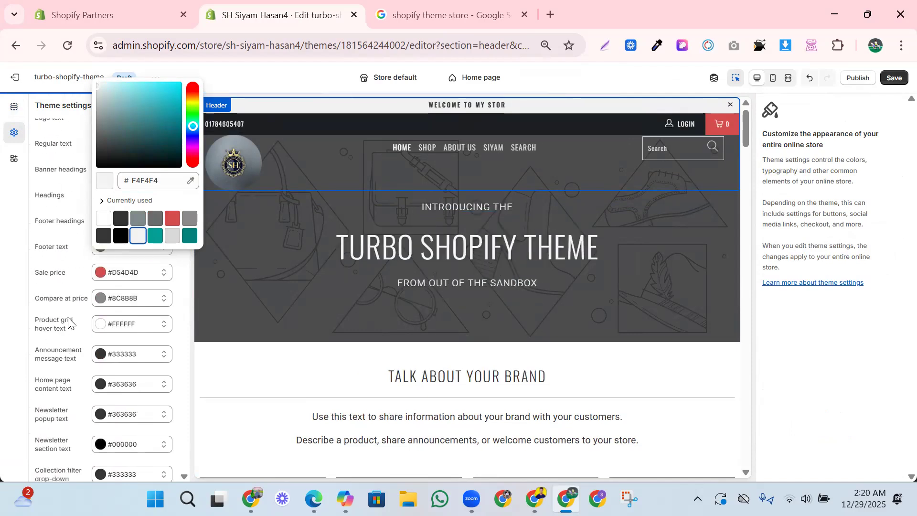
{"action": "scroll", "coordinate": [67, 295], "scroll_direction": "down", "scroll_amount": 5}
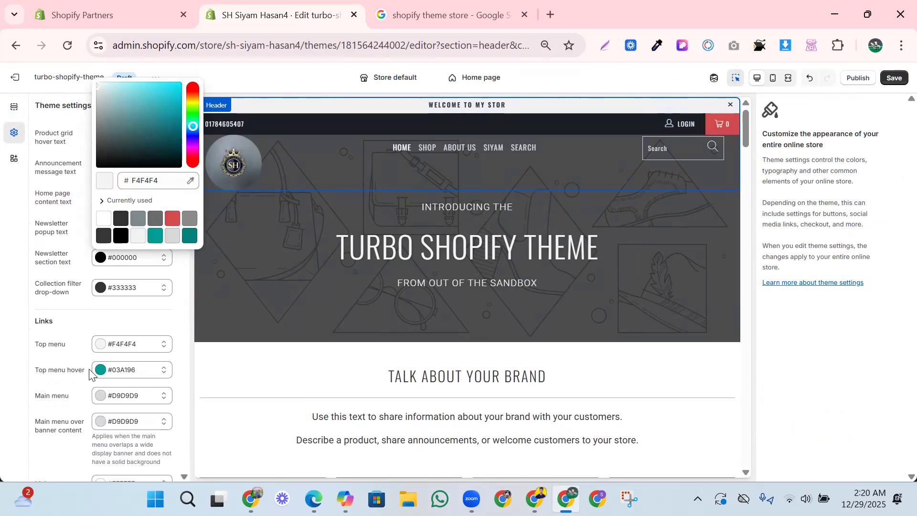
{"action": "left_click", "coordinate": [110, 370]}
{"action": "left_click", "coordinate": [189, 329]}
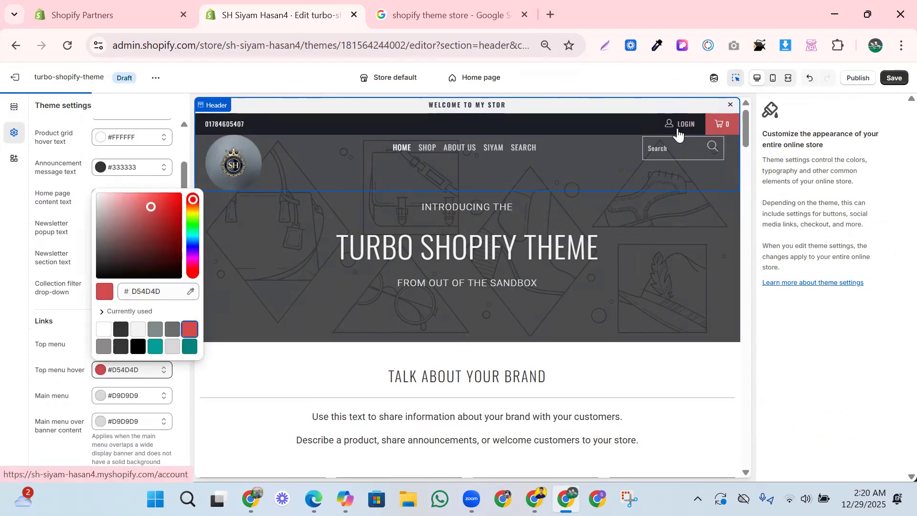
{"action": "left_click", "coordinate": [172, 330]}
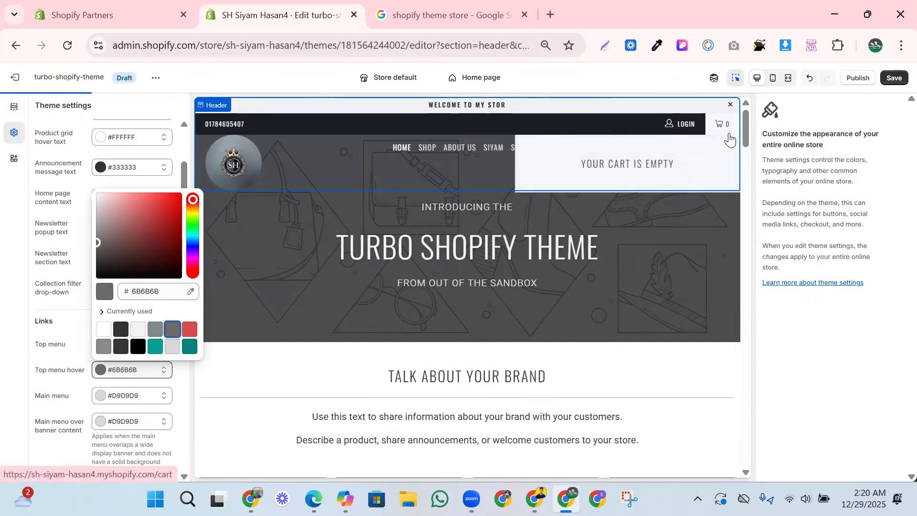
{"action": "left_click", "coordinate": [204, 405]}
{"action": "scroll", "coordinate": [613, 213], "scroll_direction": "up", "scroll_amount": 3}
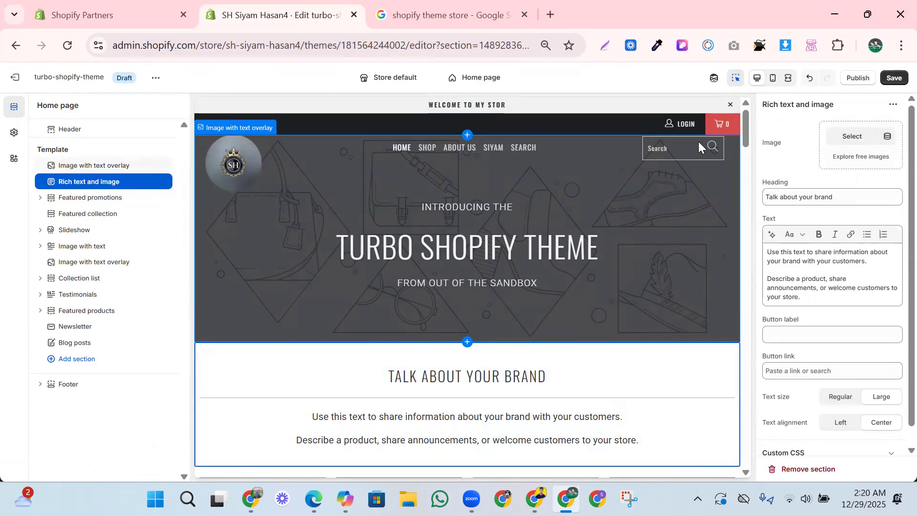
- Try free images from the Women's Fashion category as the background of the first image with text overlay section
{"action": "left_click", "coordinate": [560, 218]}
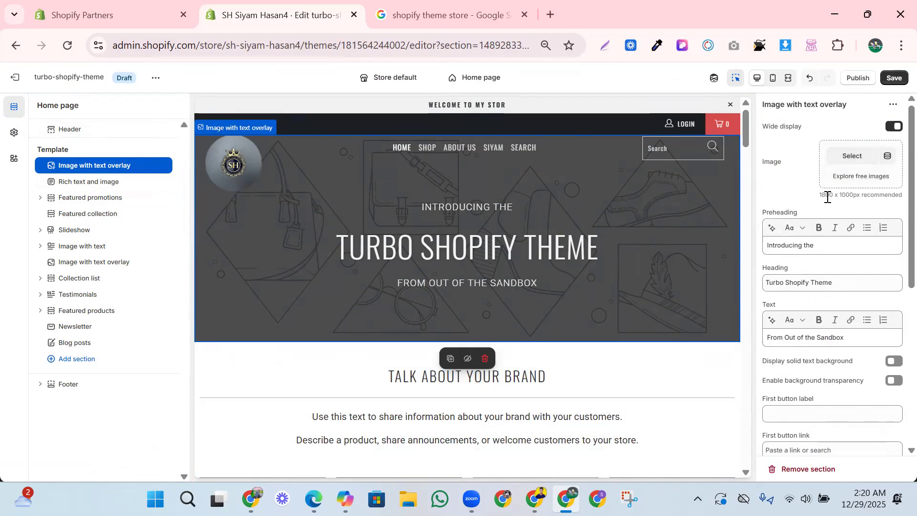
{"action": "left_click", "coordinate": [862, 176]}
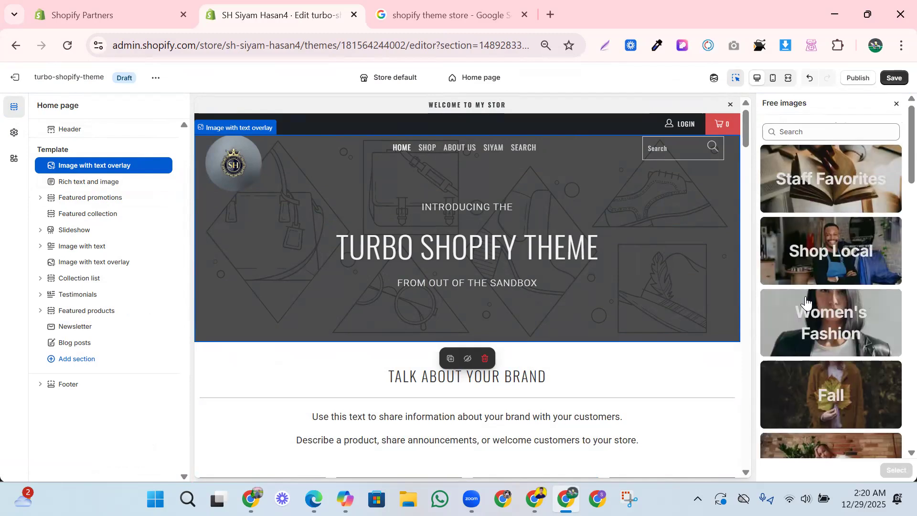
{"action": "left_click", "coordinate": [834, 334]}
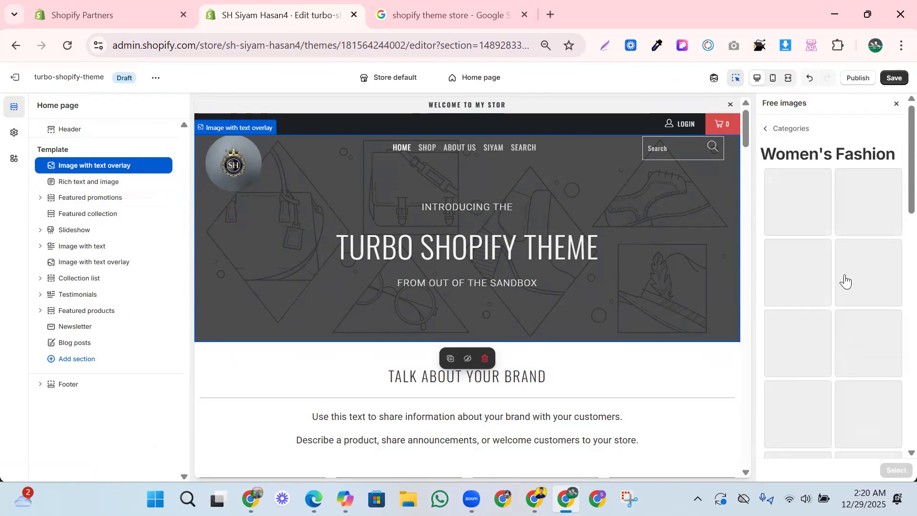
{"action": "scroll", "coordinate": [844, 274], "scroll_direction": "down", "scroll_amount": 10}
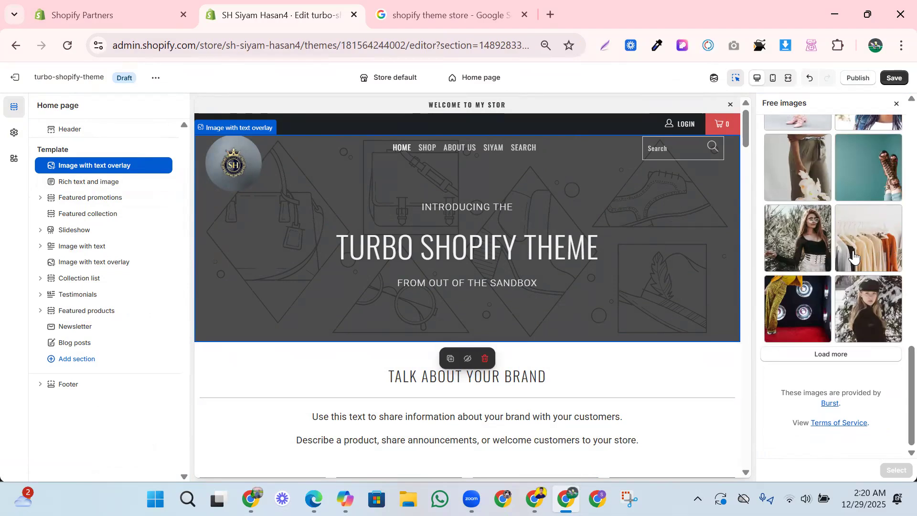
{"action": "left_click", "coordinate": [795, 246]}
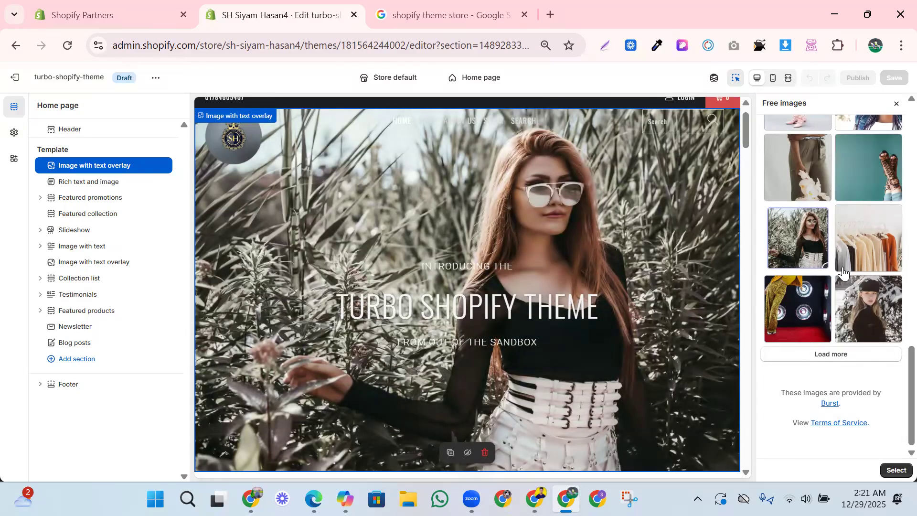
{"action": "left_click", "coordinate": [868, 260]}
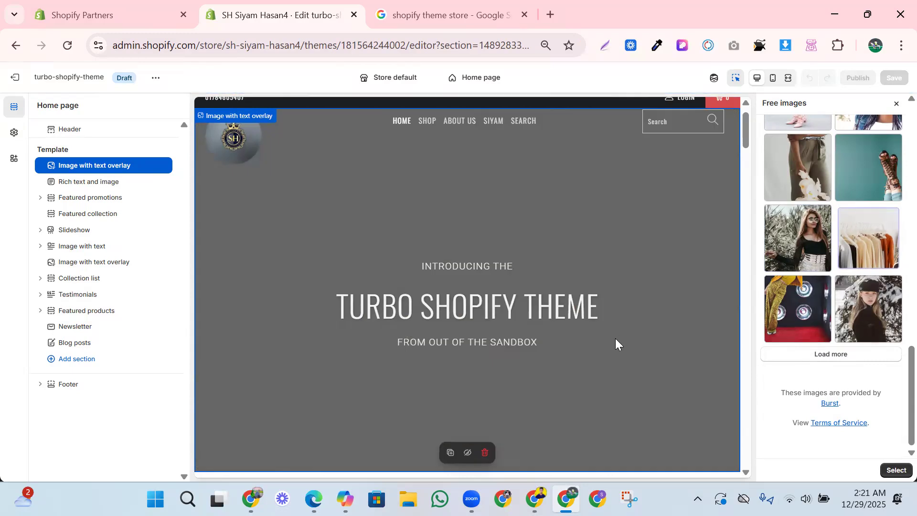
- Review the header section's logo, menu, search and layout settings
{"action": "left_click", "coordinate": [495, 125]}
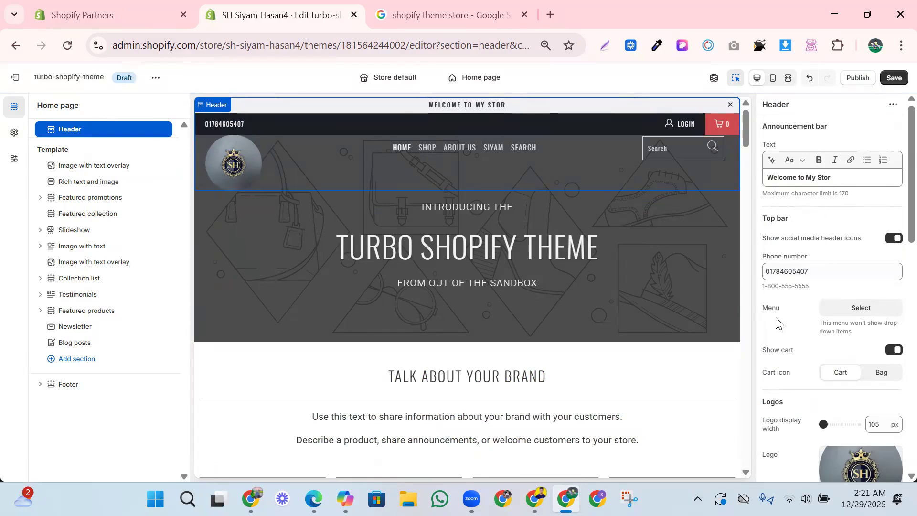
{"action": "scroll", "coordinate": [797, 315], "scroll_direction": "down", "scroll_amount": 8}
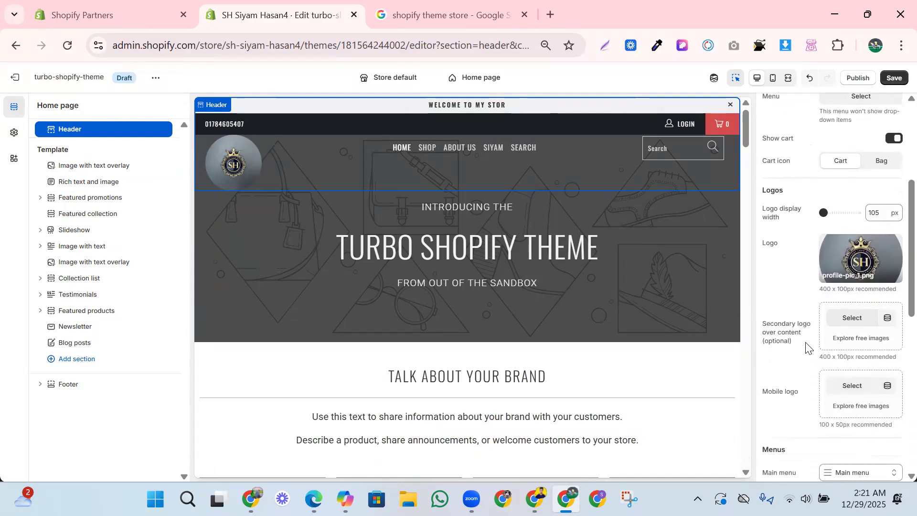
{"action": "scroll", "coordinate": [806, 351], "scroll_direction": "down", "scroll_amount": 5}
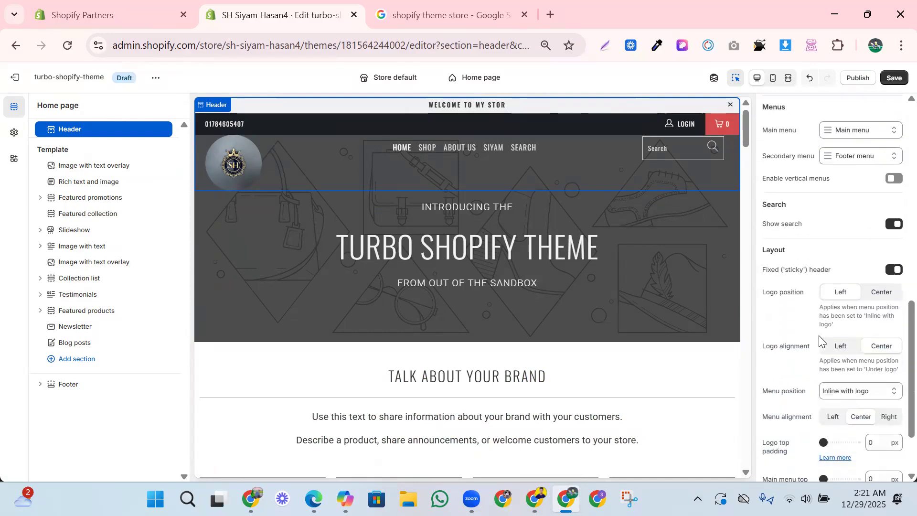
{"action": "scroll", "coordinate": [788, 344], "scroll_direction": "down", "scroll_amount": 1}
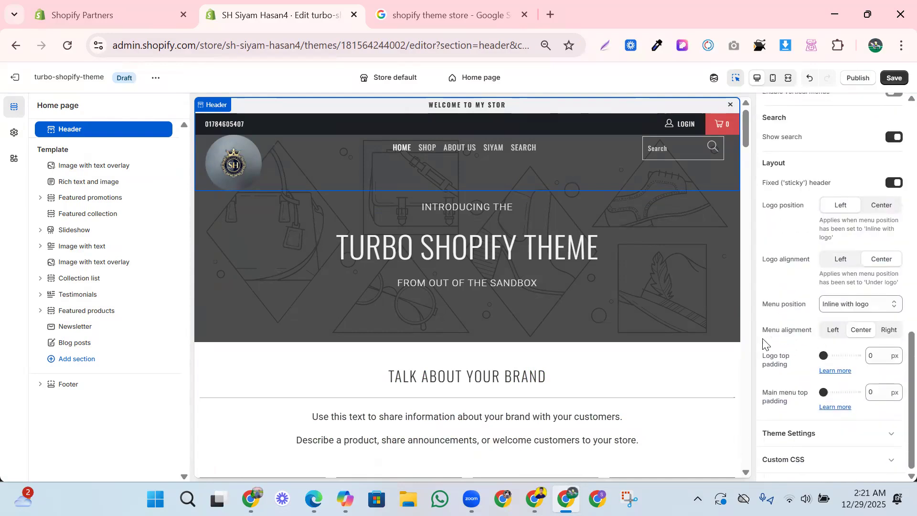
- Try #000000 as the top menu link color in the theme's color settings
{"action": "left_click", "coordinate": [14, 133]}
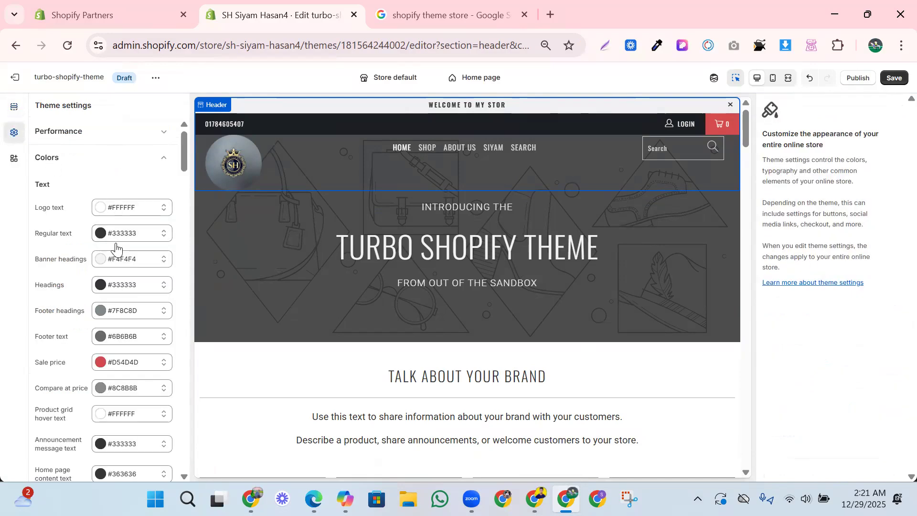
{"action": "scroll", "coordinate": [109, 258], "scroll_direction": "down", "scroll_amount": 3}
{"action": "scroll", "coordinate": [106, 287], "scroll_direction": "down", "scroll_amount": 3}
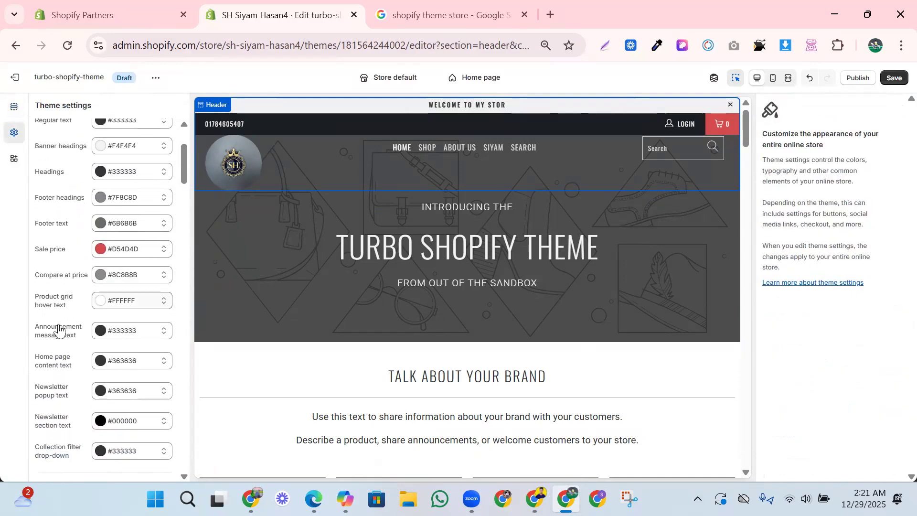
{"action": "scroll", "coordinate": [42, 289], "scroll_direction": "down", "scroll_amount": 2}
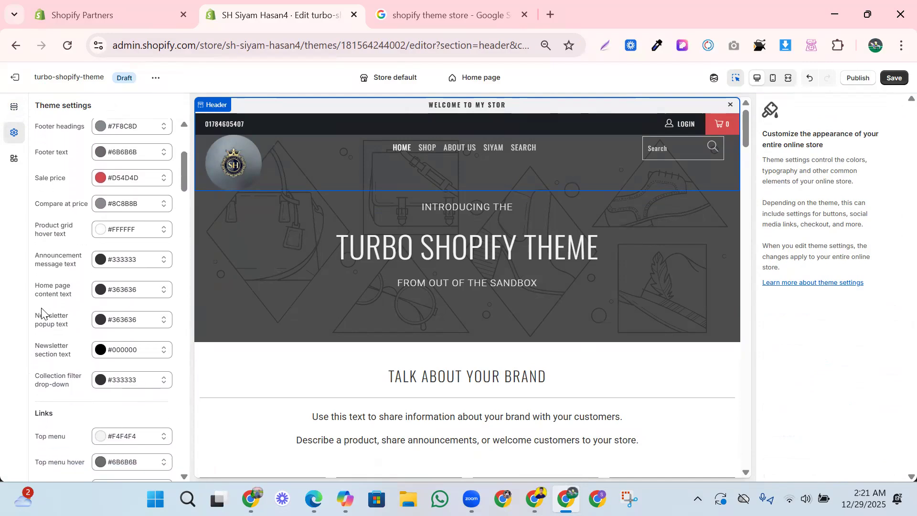
{"action": "scroll", "coordinate": [50, 347], "scroll_direction": "down", "scroll_amount": 3}
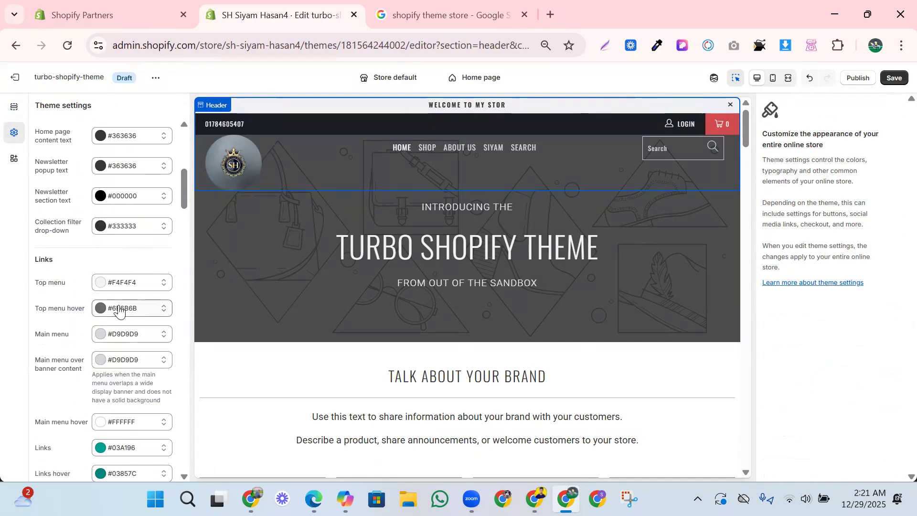
{"action": "left_click", "coordinate": [120, 287]}
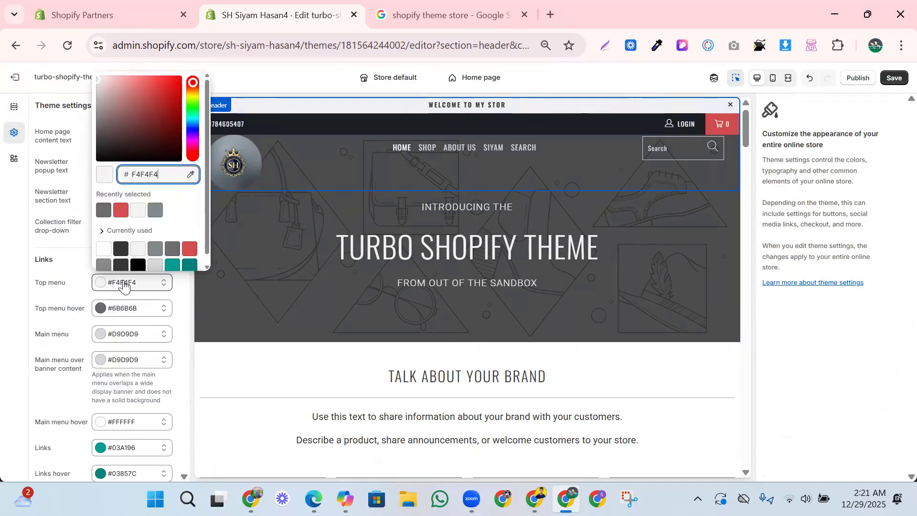
{"action": "left_click", "coordinate": [138, 266]}
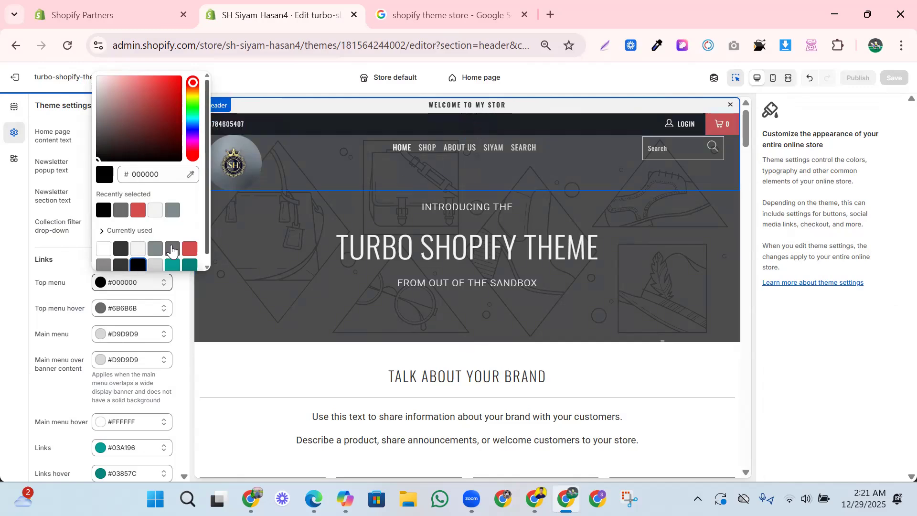
- Set the main menu link color in the theme settings to #000000 and return to the header section
{"action": "left_click", "coordinate": [112, 338]}
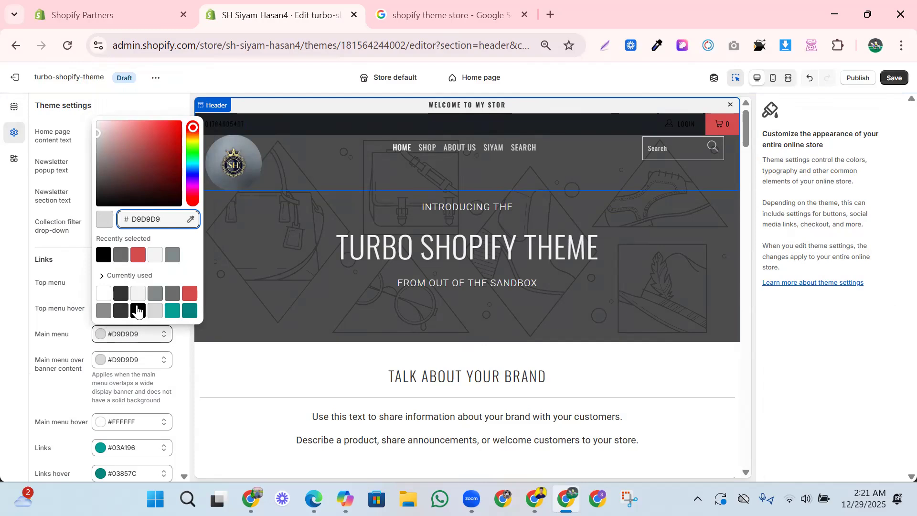
{"action": "left_click", "coordinate": [138, 311]}
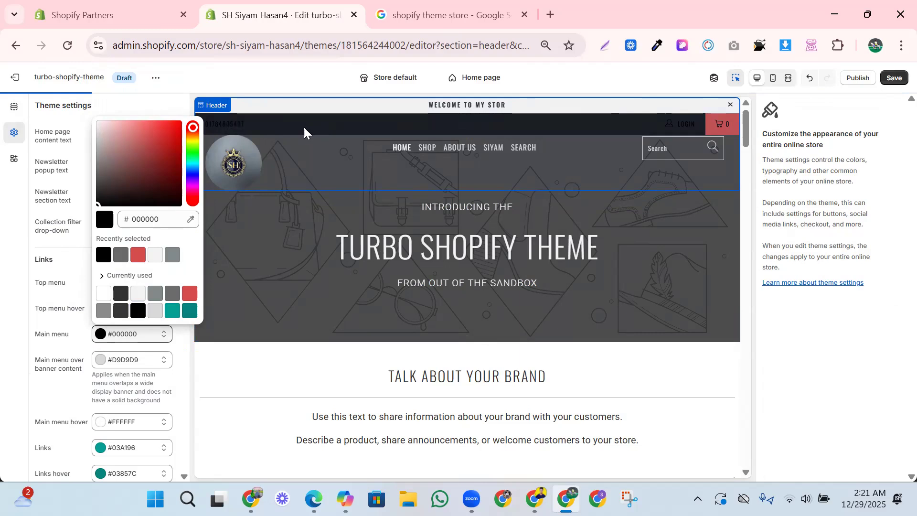
{"action": "left_click", "coordinate": [282, 136]}
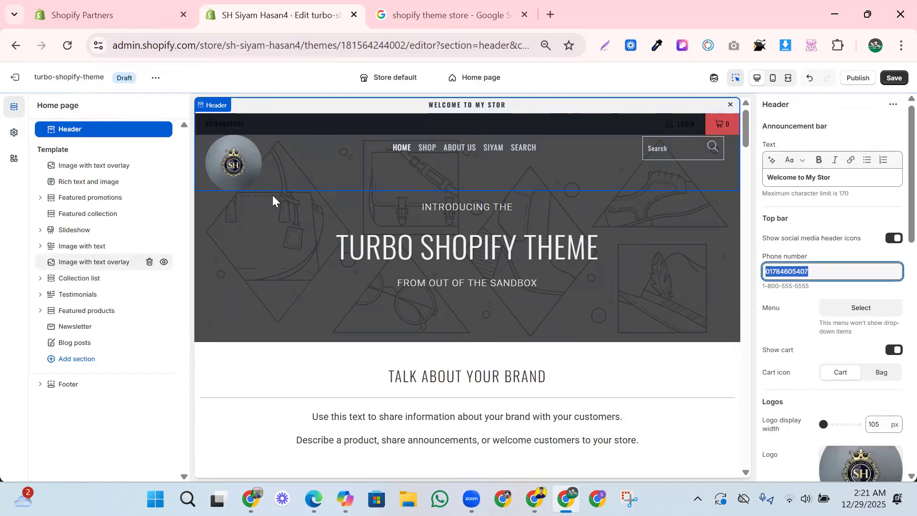
{"action": "left_click", "coordinate": [676, 125]}
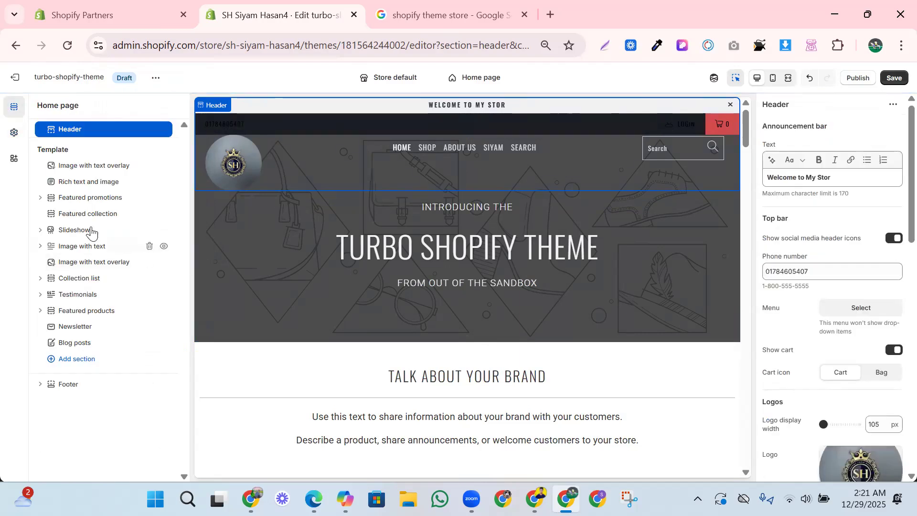
- Set the top menu link color in the theme settings to #F4F4F4 and return to the header section
{"action": "left_click", "coordinate": [14, 132]}
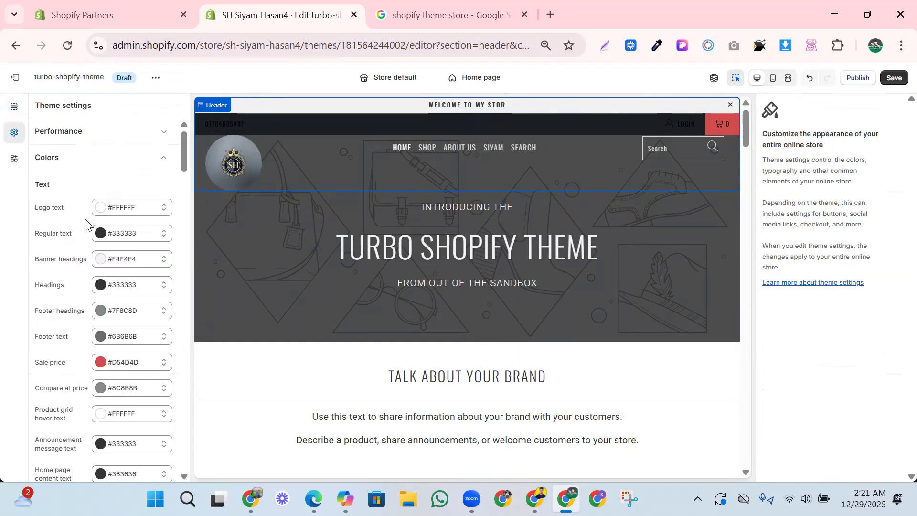
{"action": "scroll", "coordinate": [103, 286], "scroll_direction": "down", "scroll_amount": 4}
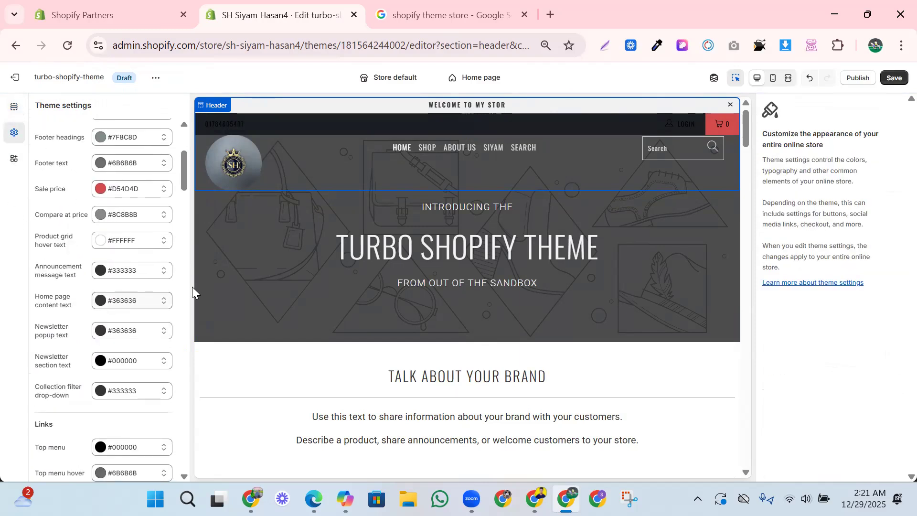
{"action": "scroll", "coordinate": [96, 277], "scroll_direction": "down", "scroll_amount": 3}
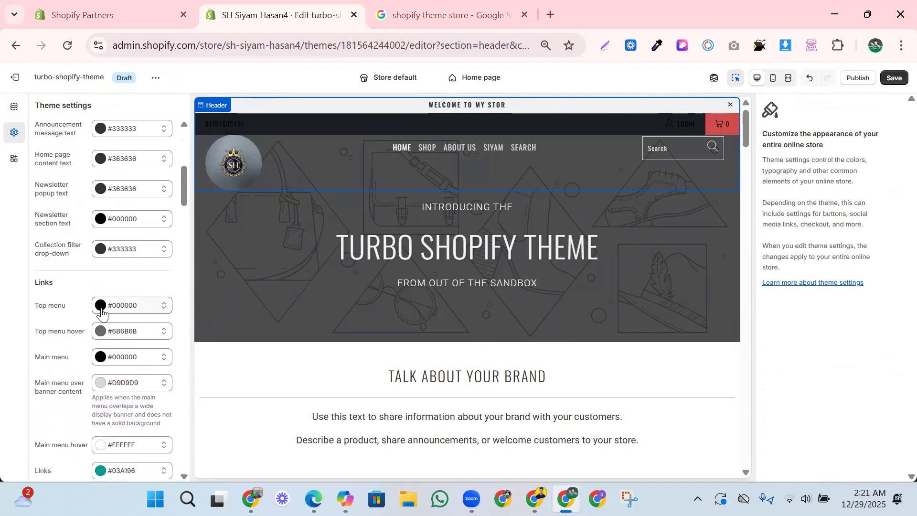
{"action": "left_click", "coordinate": [112, 310]}
{"action": "left_click", "coordinate": [138, 264]}
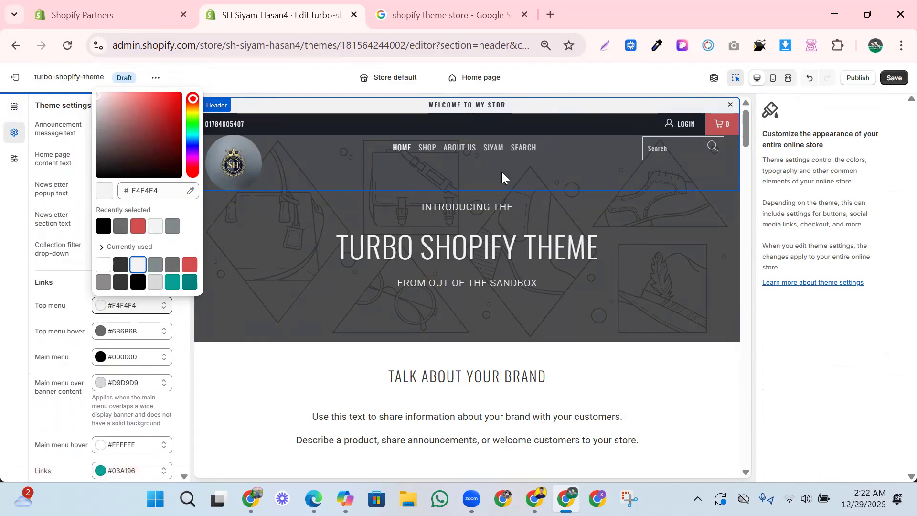
{"action": "left_click", "coordinate": [425, 168]}
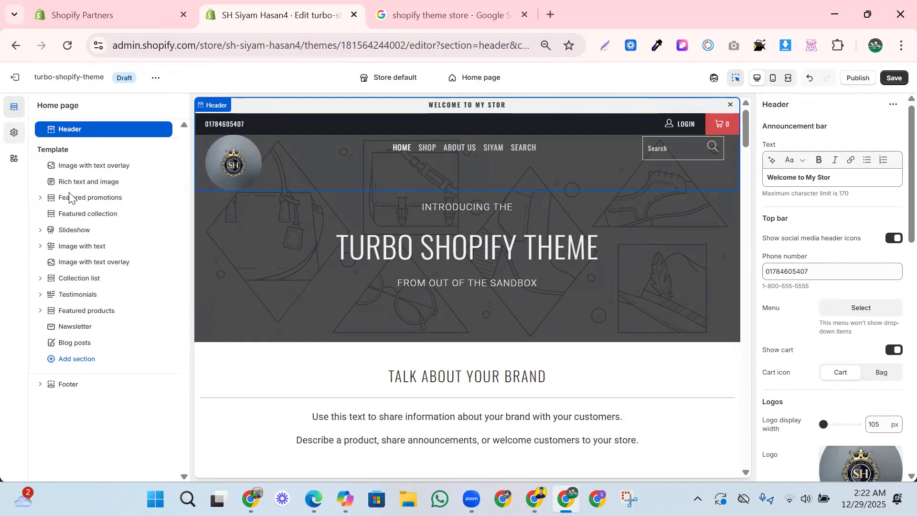
- Set the link color for the main menu over banner content to #000000 in the theme's color settings
{"action": "left_click", "coordinate": [14, 133]}
{"action": "scroll", "coordinate": [65, 241], "scroll_direction": "down", "scroll_amount": 1}
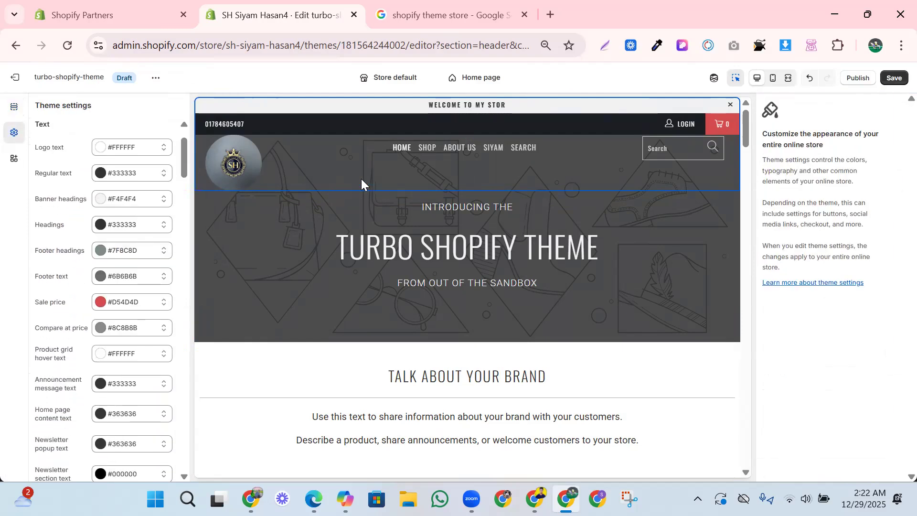
{"action": "scroll", "coordinate": [86, 315], "scroll_direction": "down", "scroll_amount": 3}
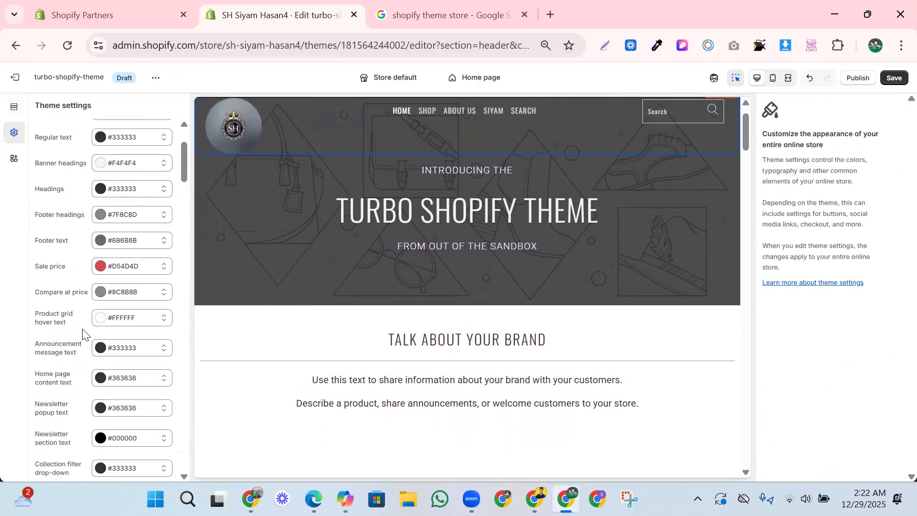
{"action": "scroll", "coordinate": [79, 351], "scroll_direction": "down", "scroll_amount": 1}
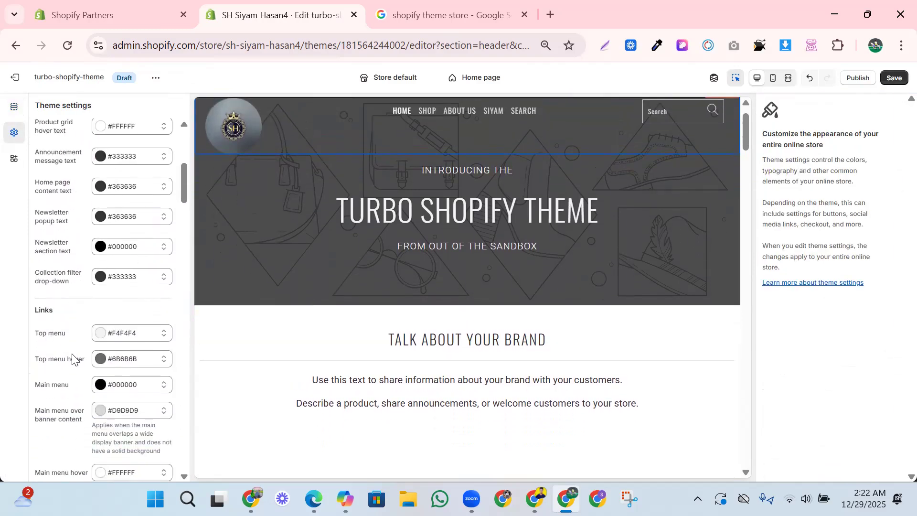
{"action": "scroll", "coordinate": [115, 378], "scroll_direction": "down", "scroll_amount": 1}
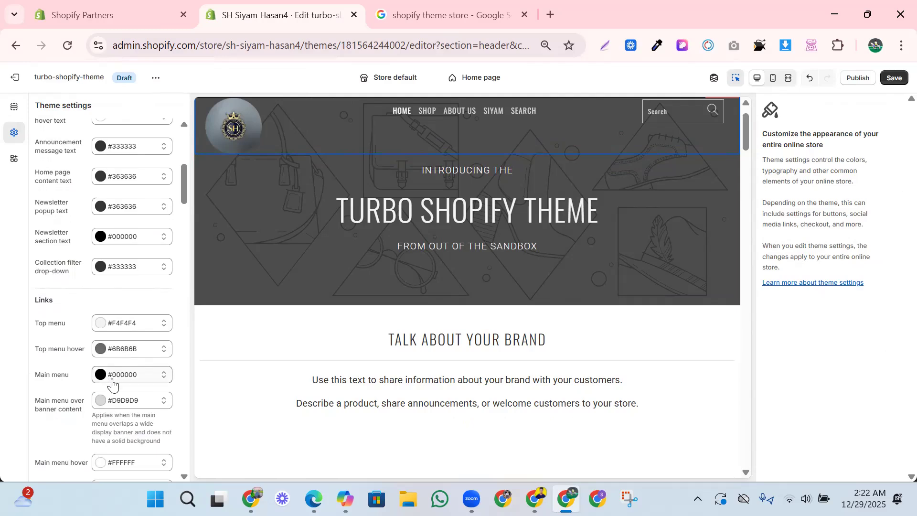
{"action": "scroll", "coordinate": [112, 384], "scroll_direction": "down", "scroll_amount": 1}
{"action": "left_click", "coordinate": [123, 376]}
{"action": "left_click", "coordinate": [135, 350]}
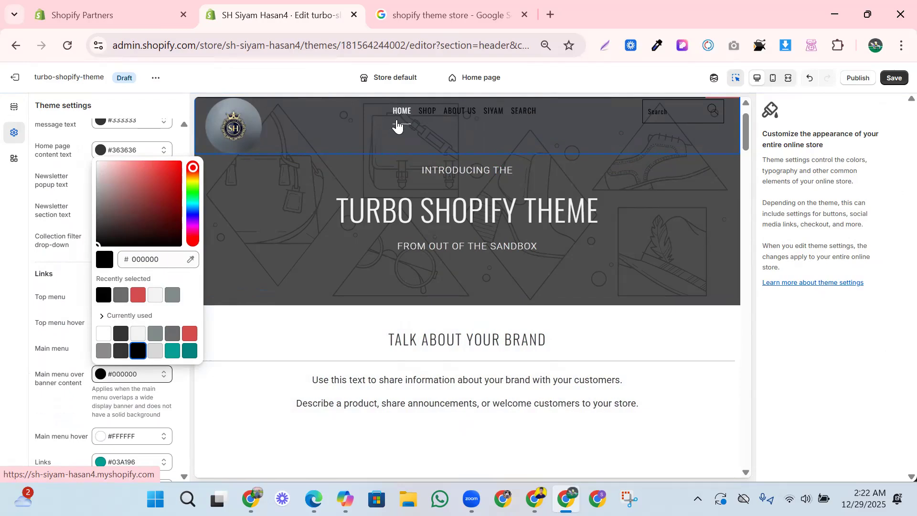
- Set the main menu hover link color to #D54D4D and return to the header section
{"action": "left_click", "coordinate": [126, 437]}
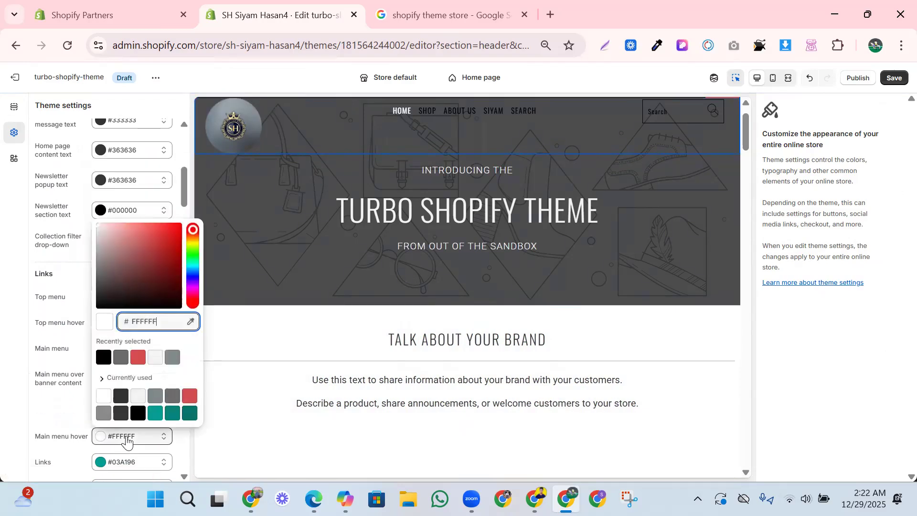
{"action": "left_click", "coordinate": [190, 396]}
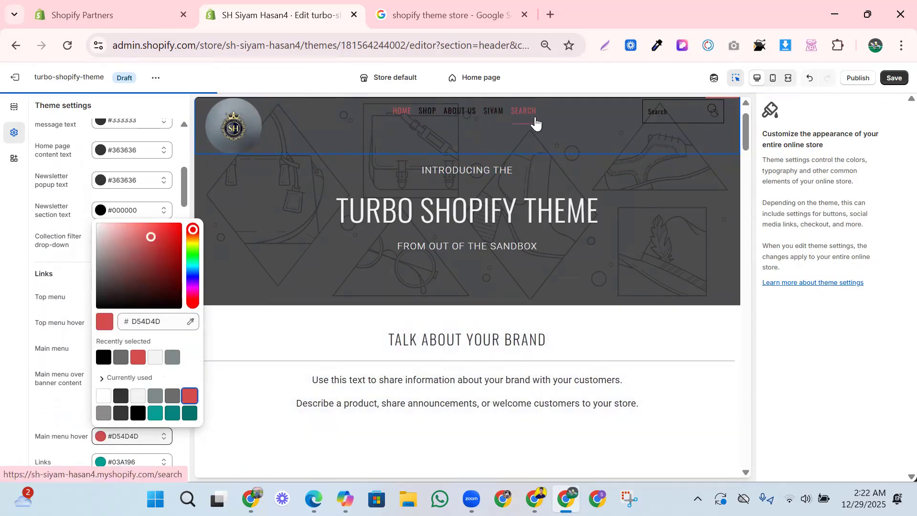
{"action": "left_click", "coordinate": [349, 135]}
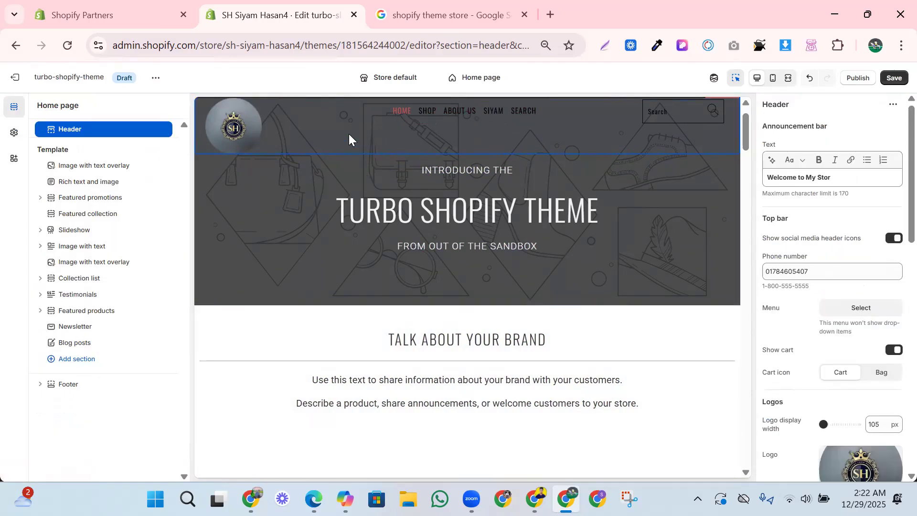
- Give the first image with text overlay section the free Women's Fashion photo of the model in a cream sweater, after trying the studded shoes photo
{"action": "left_click", "coordinate": [665, 191]}
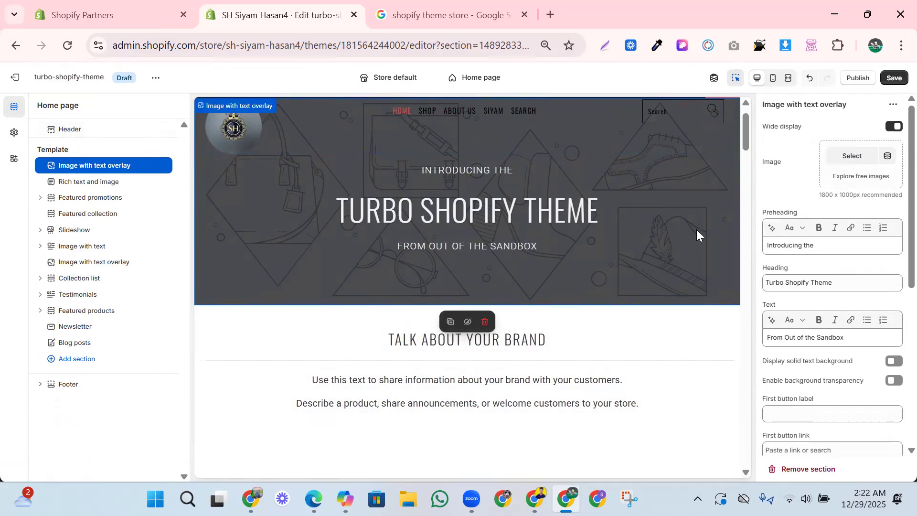
{"action": "left_click", "coordinate": [859, 177]}
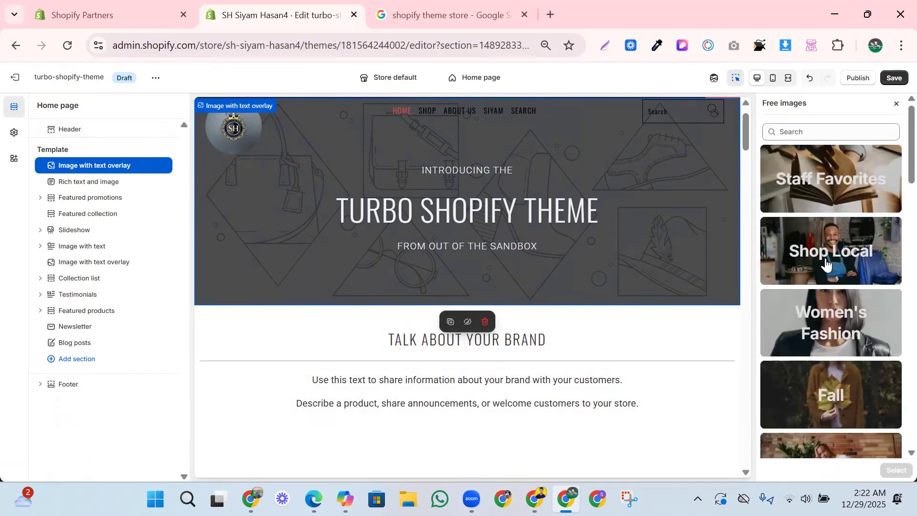
{"action": "left_click", "coordinate": [835, 313]}
{"action": "scroll", "coordinate": [822, 319], "scroll_direction": "down", "scroll_amount": 5}
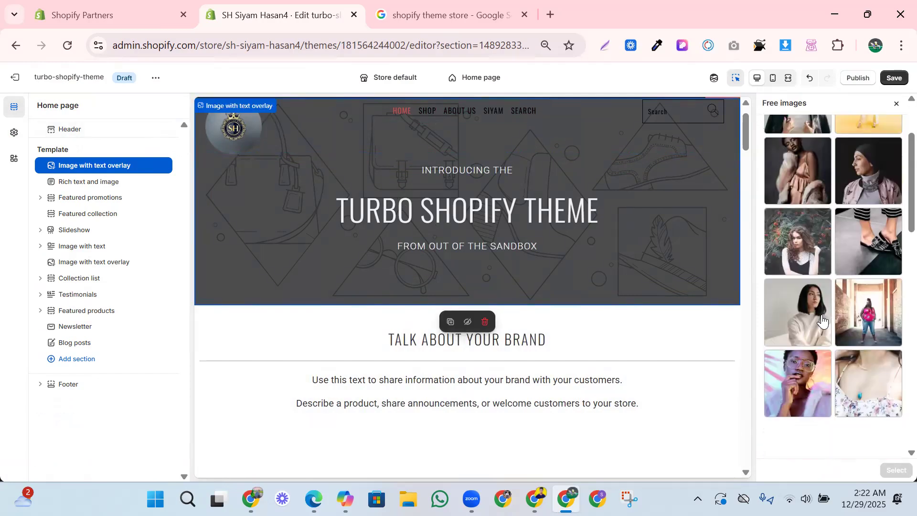
{"action": "scroll", "coordinate": [820, 323], "scroll_direction": "up", "scroll_amount": 1}
{"action": "left_click", "coordinate": [866, 210]}
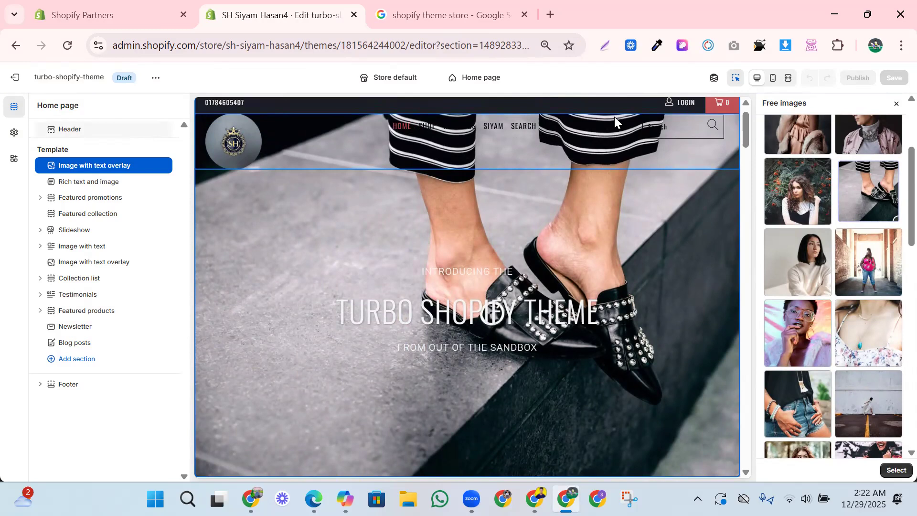
{"action": "left_click", "coordinate": [799, 281]}
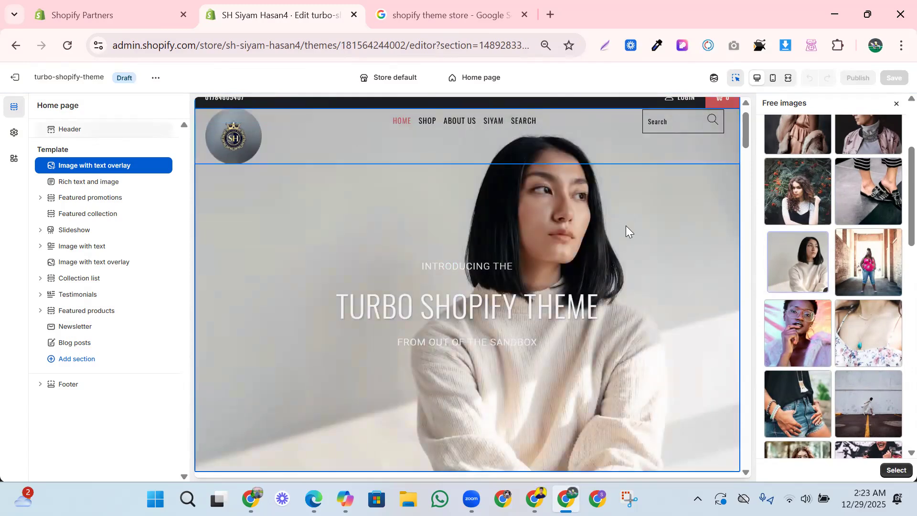
{"action": "scroll", "coordinate": [621, 169], "scroll_direction": "up", "scroll_amount": 1}
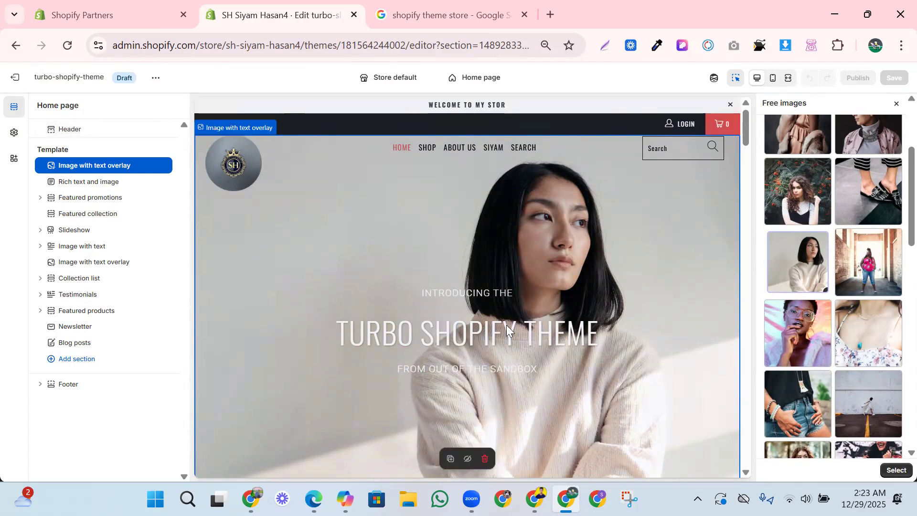
{"action": "left_click", "coordinate": [895, 471]}
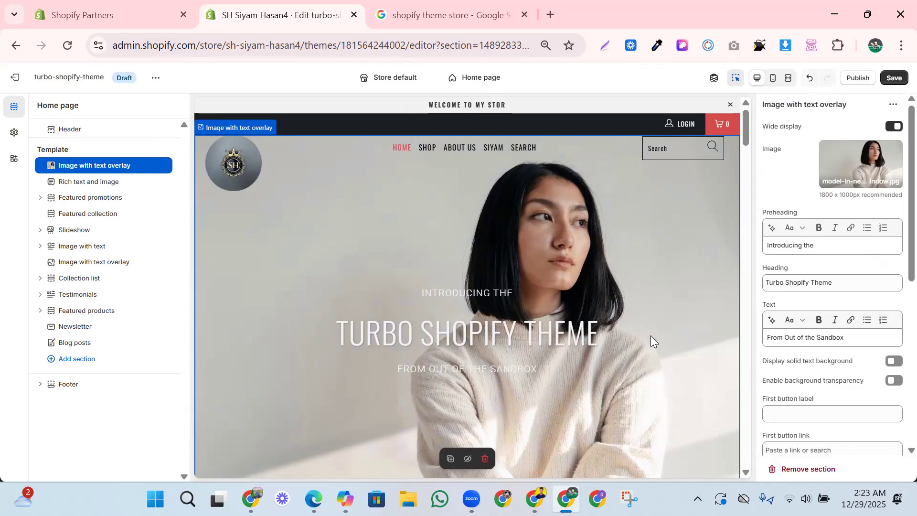
- Replace the image with text overlay section's preheading with "The Best Product" and make it bold
{"action": "triple_click", "coordinate": [802, 244]}
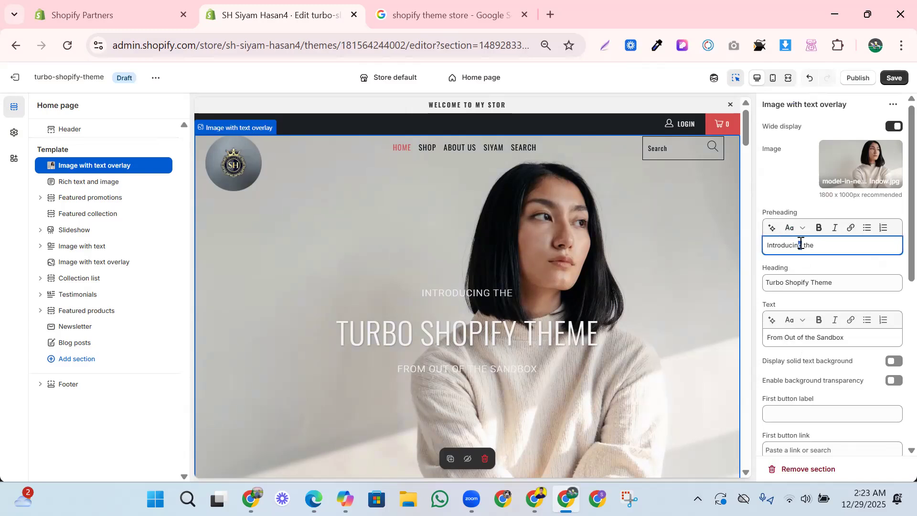
{"action": "key", "text": "BackSpace"}
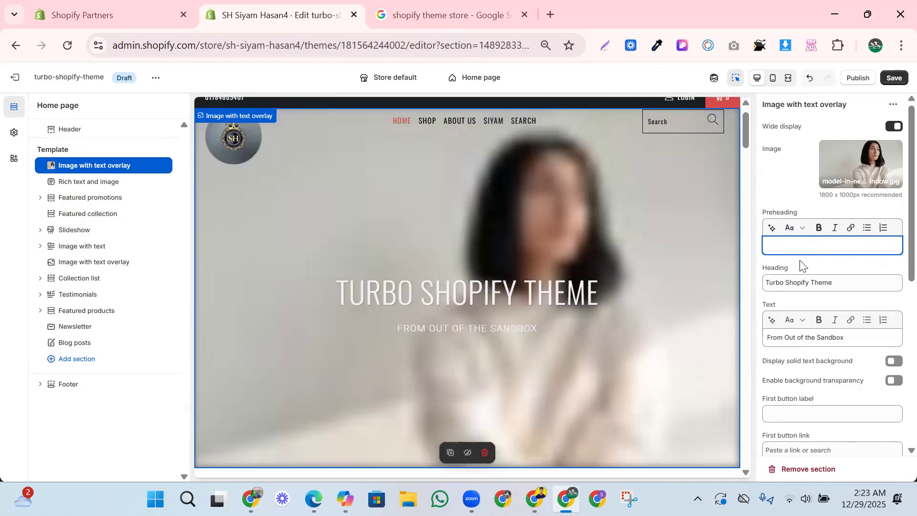
{"action": "type", "text": "The Best Pro"}
{"action": "type", "text": "duct"}
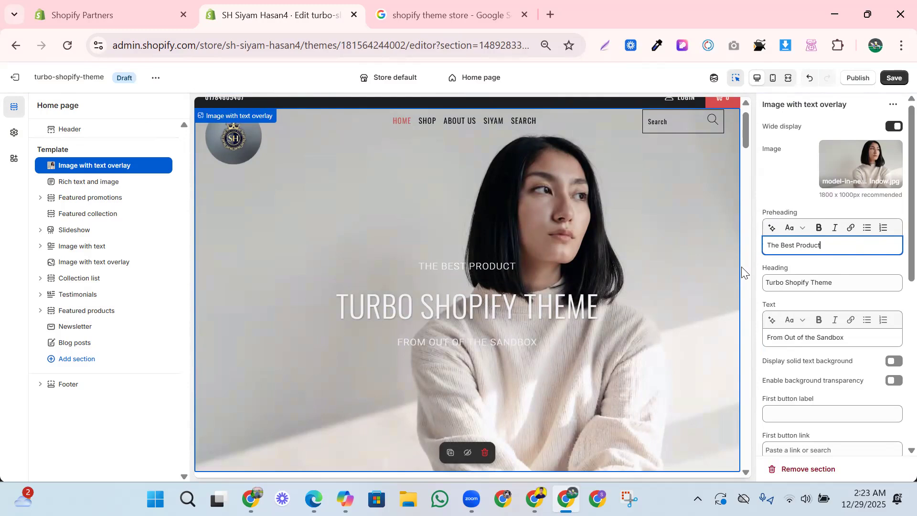
{"action": "triple_click", "coordinate": [787, 246]}
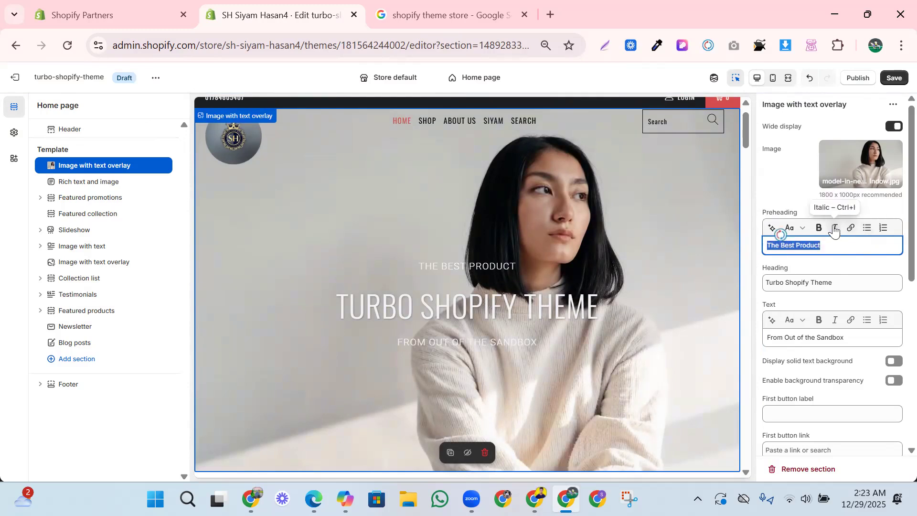
{"action": "left_click", "coordinate": [819, 227]}
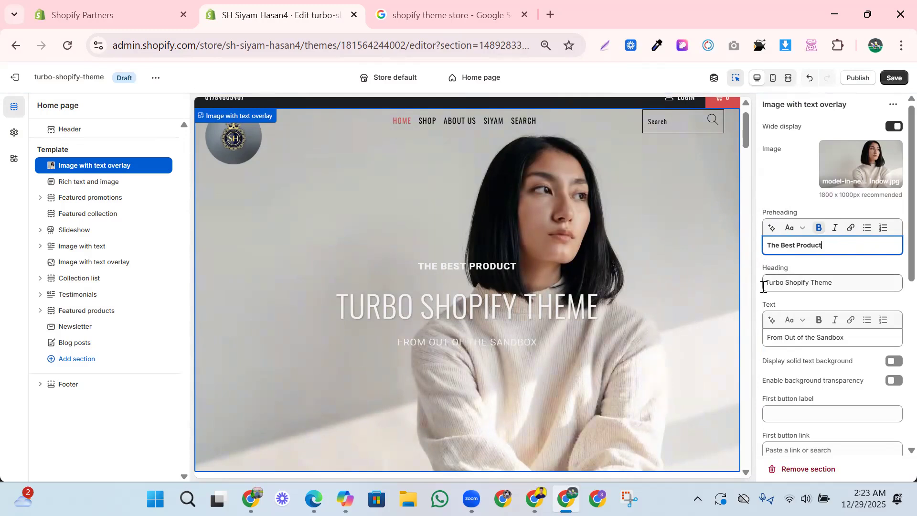
- Enable the solid text background and background transparency for the first image with text overlay section
{"action": "left_click", "coordinate": [785, 286]}
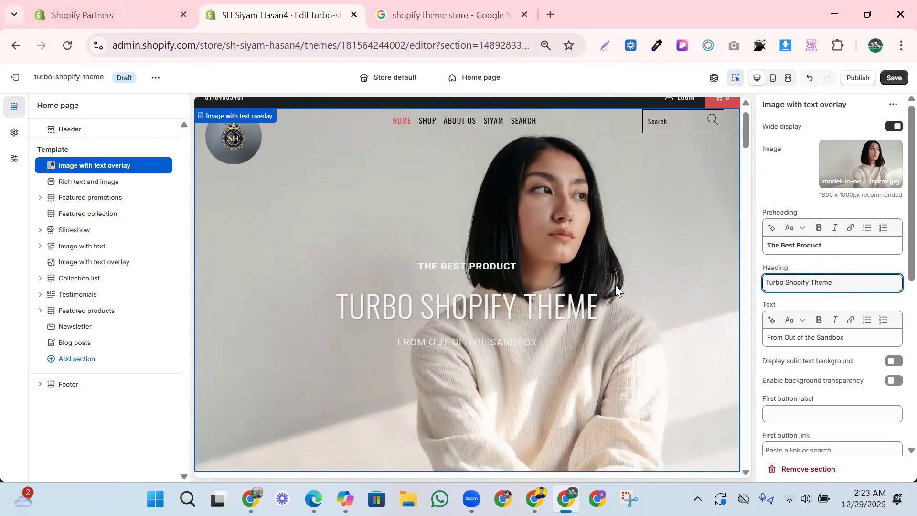
{"action": "scroll", "coordinate": [745, 372], "scroll_direction": "down", "scroll_amount": 2}
{"action": "scroll", "coordinate": [801, 376], "scroll_direction": "down", "scroll_amount": 2}
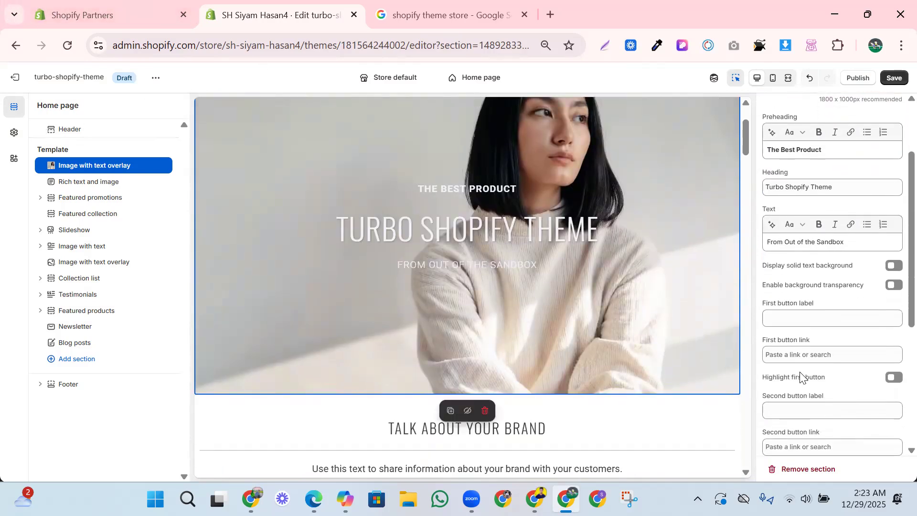
{"action": "scroll", "coordinate": [802, 315], "scroll_direction": "up", "scroll_amount": 3}
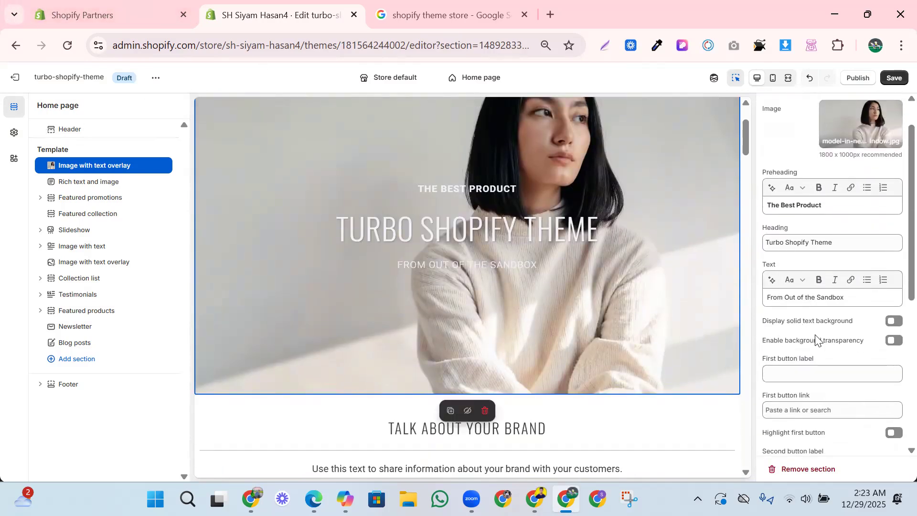
{"action": "scroll", "coordinate": [882, 342], "scroll_direction": "up", "scroll_amount": 1}
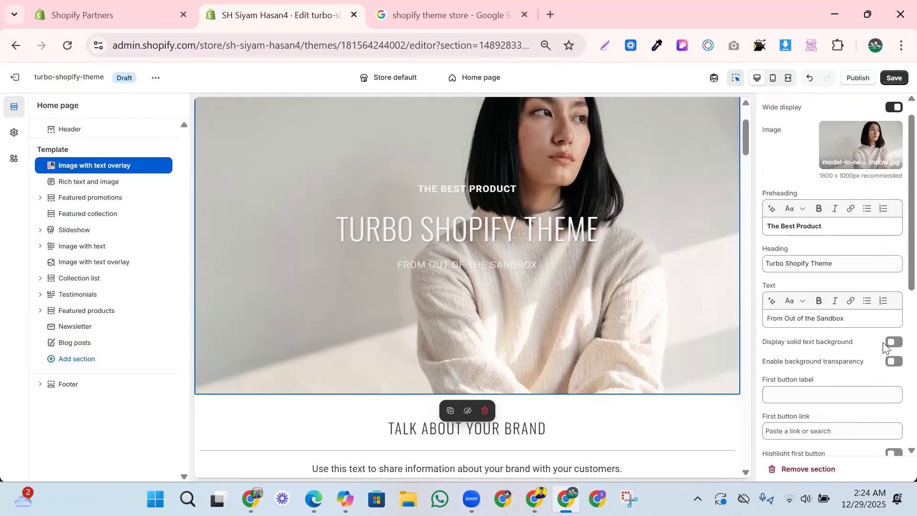
{"action": "left_click", "coordinate": [889, 344]}
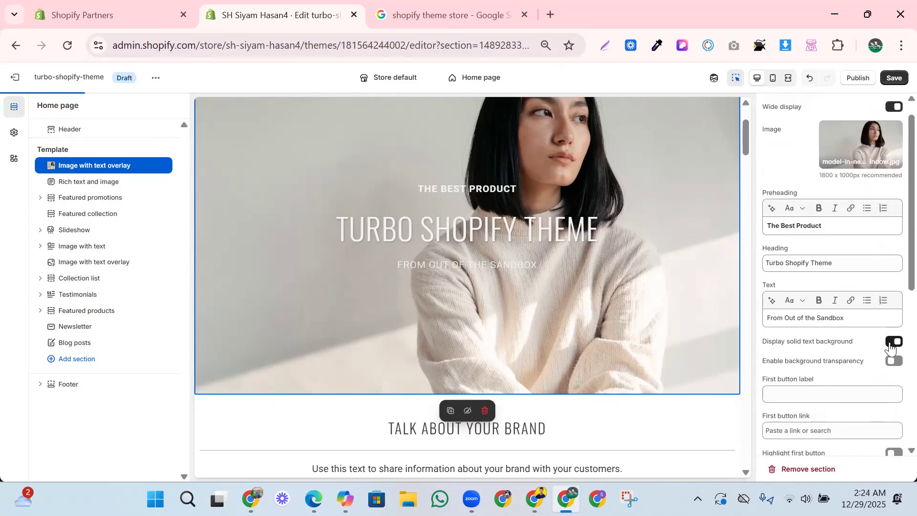
{"action": "left_click", "coordinate": [893, 360]}
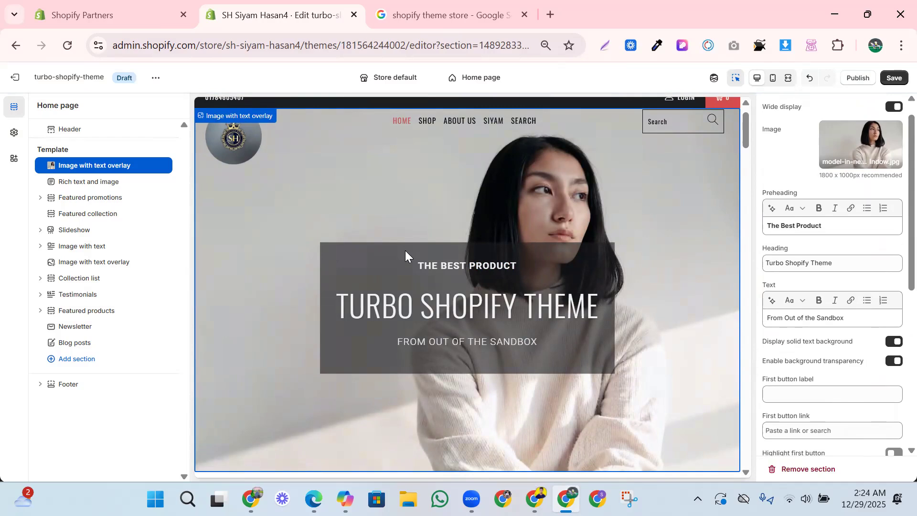
{"action": "left_click", "coordinate": [892, 341]}
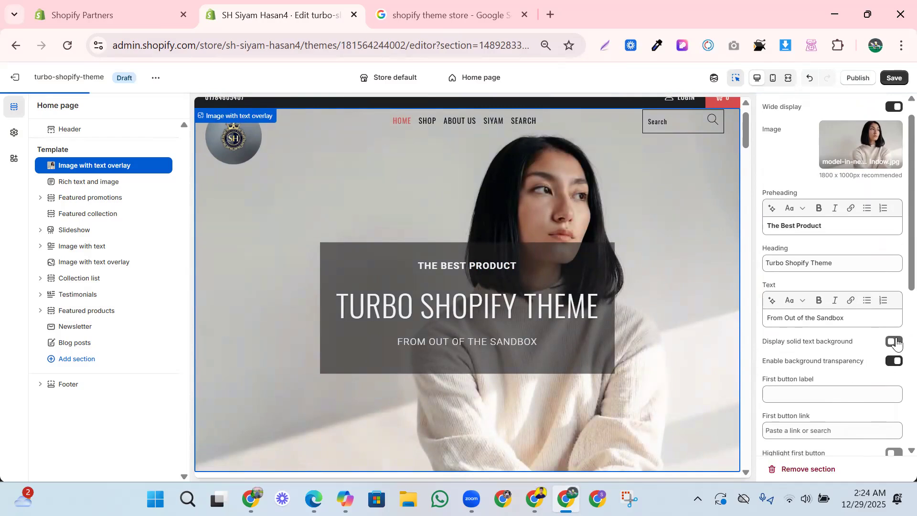
{"action": "left_click", "coordinate": [890, 342]}
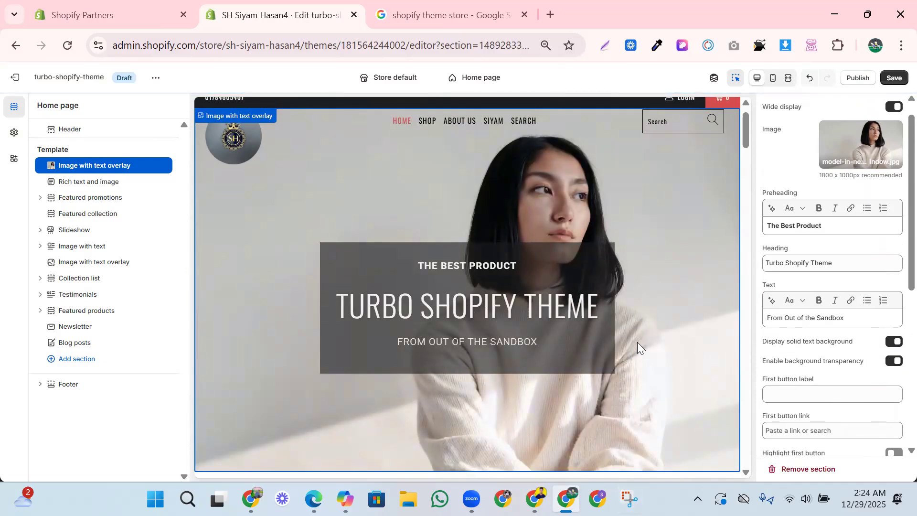
- Replace the image with text overlay section's heading with the store owner's full name in capitals
{"action": "left_click", "coordinate": [795, 263]}
{"action": "double_click", "coordinate": [795, 262]}
{"action": "triple_click", "coordinate": [793, 260]}
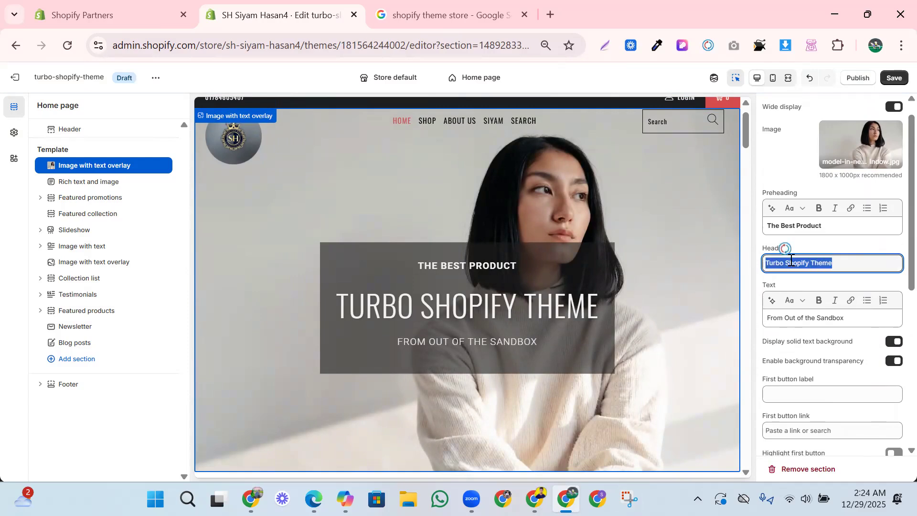
{"action": "key", "text": "BackSpace"}
{"action": "type", "text": "SH Si"}
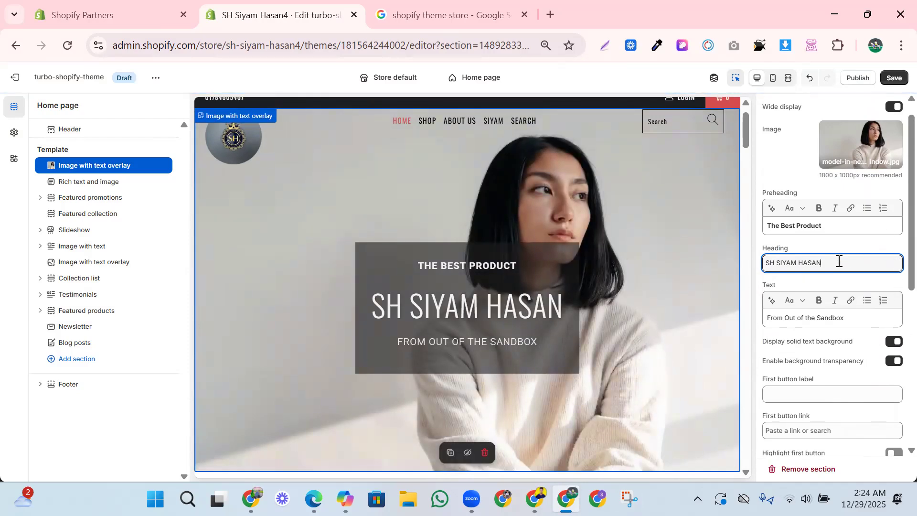
{"action": "triple_click", "coordinate": [805, 262]}
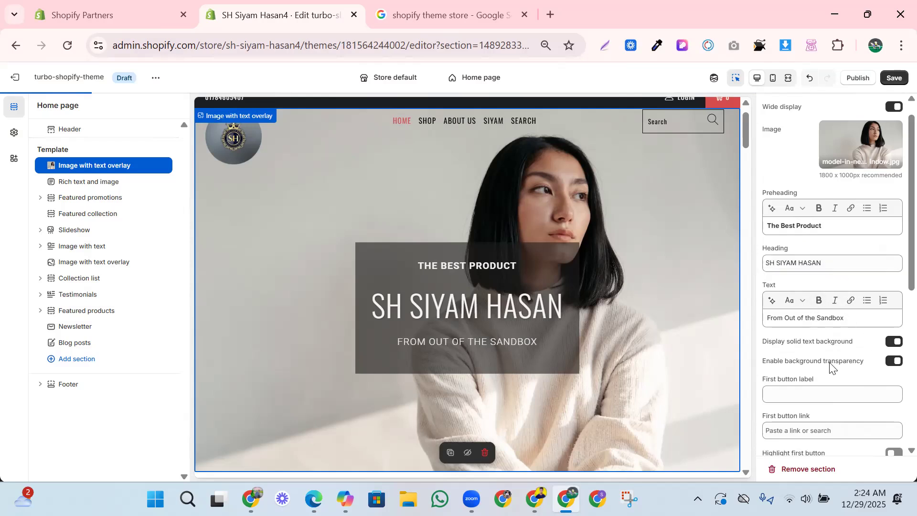
- Delete the "From Out of the Sandbox" text from the image with text overlay section
{"action": "scroll", "coordinate": [815, 385], "scroll_direction": "down", "scroll_amount": 1}
{"action": "left_click", "coordinate": [788, 358]}
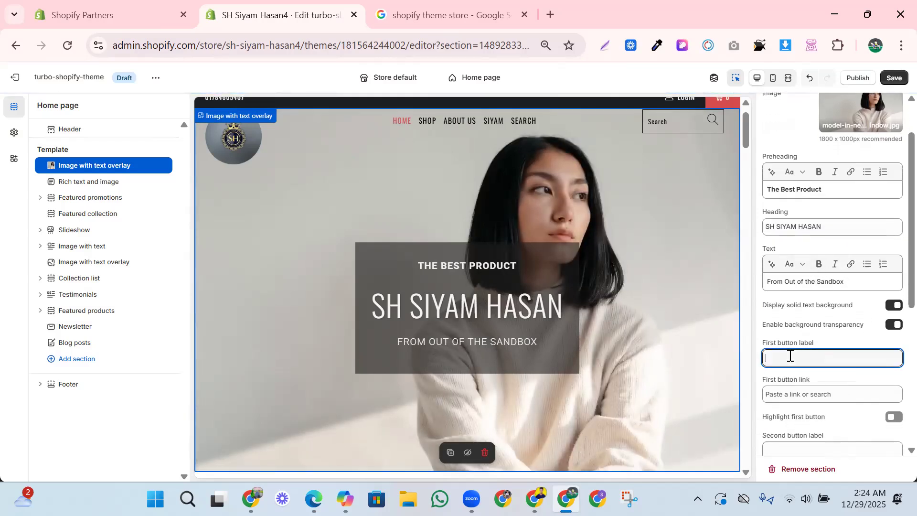
{"action": "scroll", "coordinate": [787, 358], "scroll_direction": "down", "scroll_amount": 3}
{"action": "left_click", "coordinate": [494, 343]}
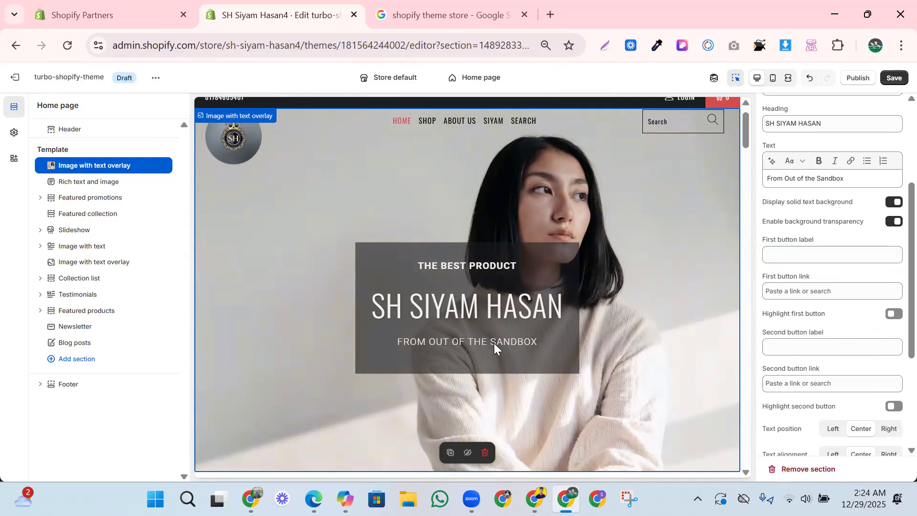
{"action": "scroll", "coordinate": [783, 267], "scroll_direction": "up", "scroll_amount": 1}
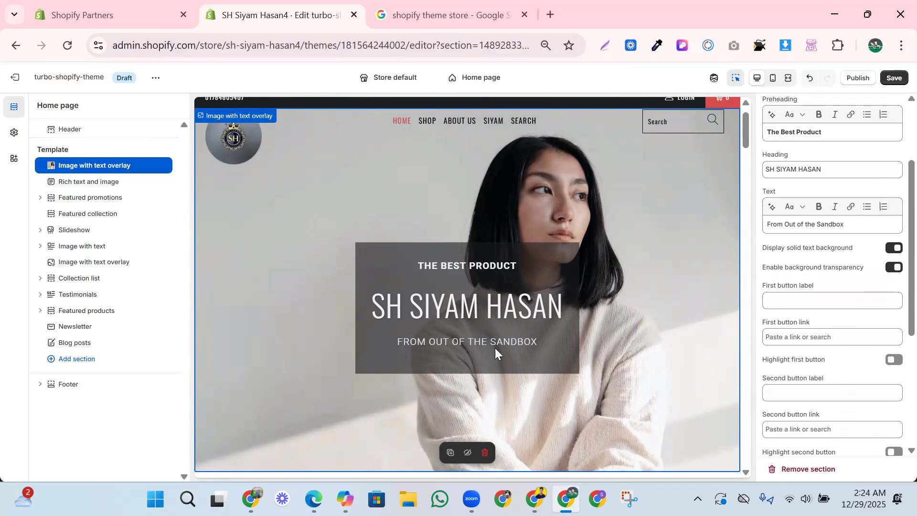
{"action": "triple_click", "coordinate": [802, 223]}
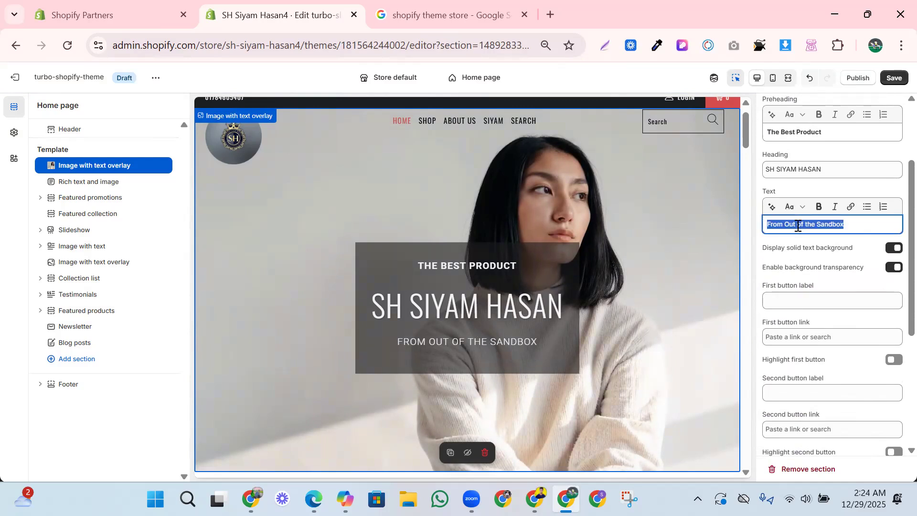
{"action": "key", "text": "BackSpace"}
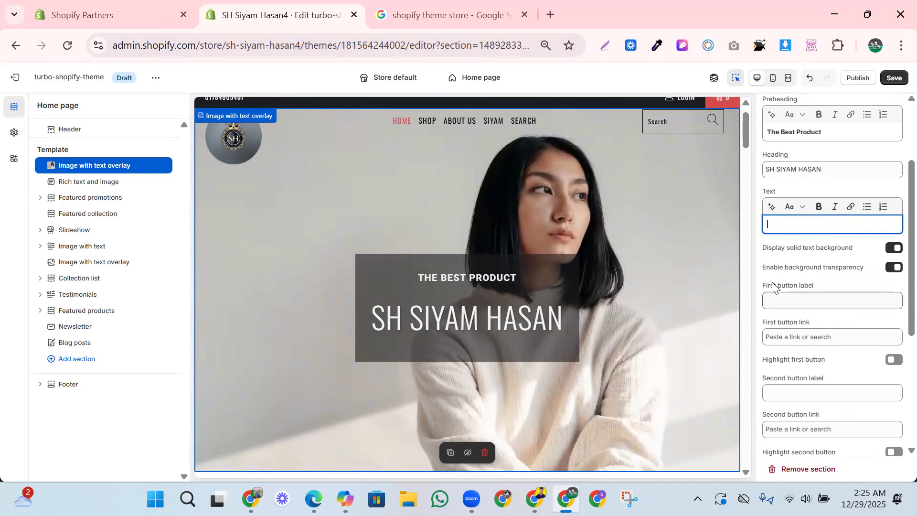
- Set the first button label to "SHOP NOW", replacing the trial label "GGG"
{"action": "left_click", "coordinate": [790, 297]}
{"action": "type", "text": "GGG"}
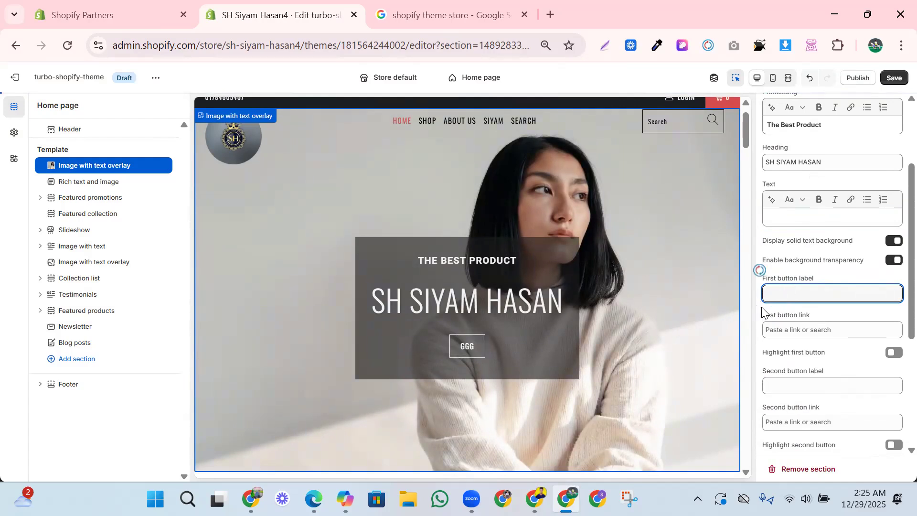
{"action": "type", "text": "S"}
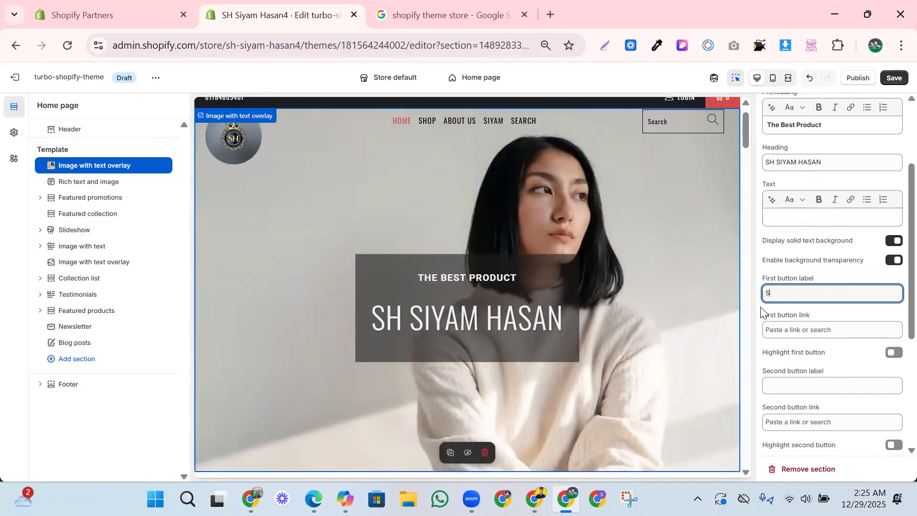
{"action": "type", "text": "HOP"}
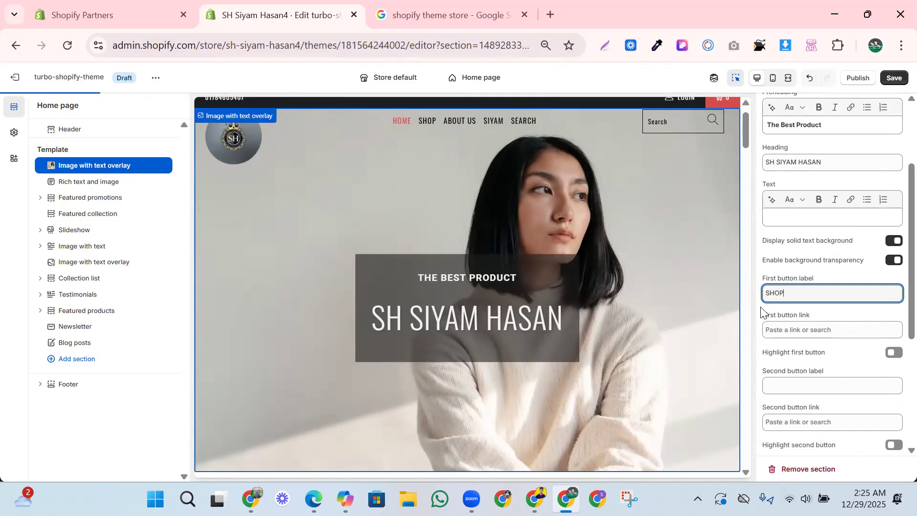
{"action": "type", "text": " NOW"}
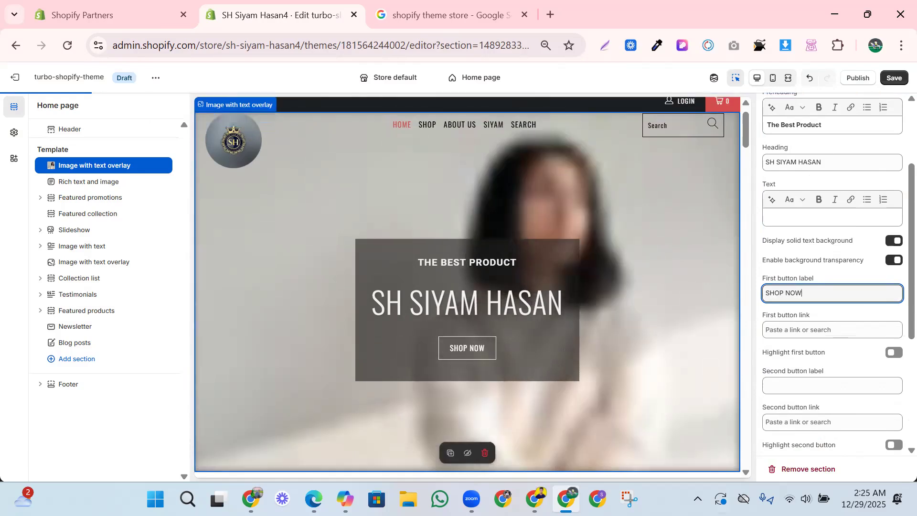
- Link the overlay section's first button to All products
{"action": "left_click", "coordinate": [779, 328]}
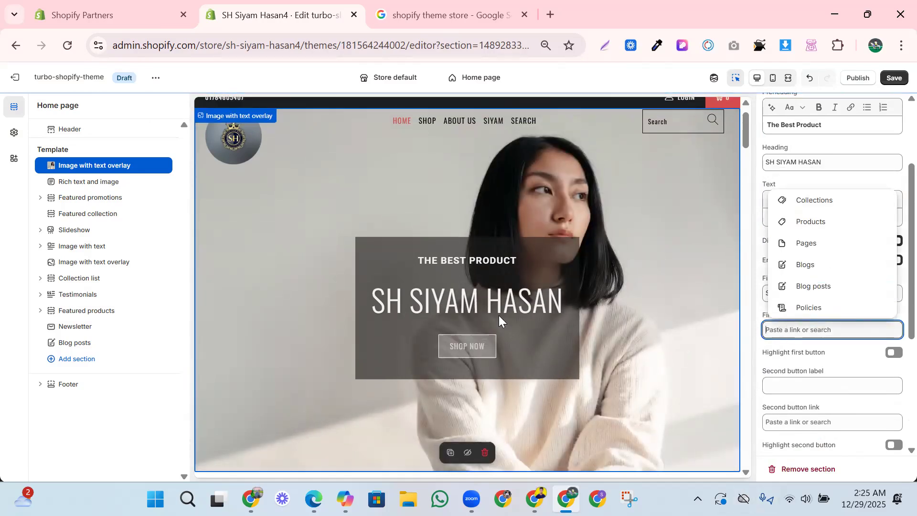
{"action": "left_click", "coordinate": [803, 242]}
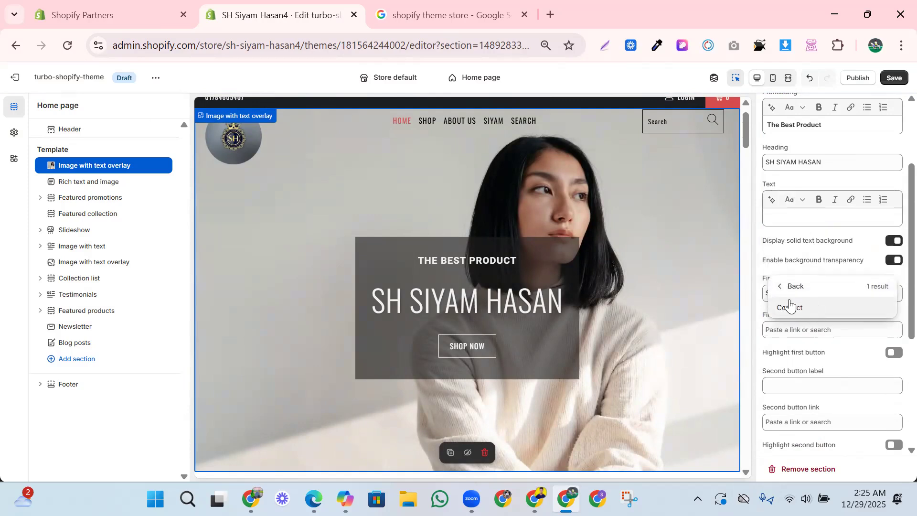
{"action": "left_click", "coordinate": [786, 287]}
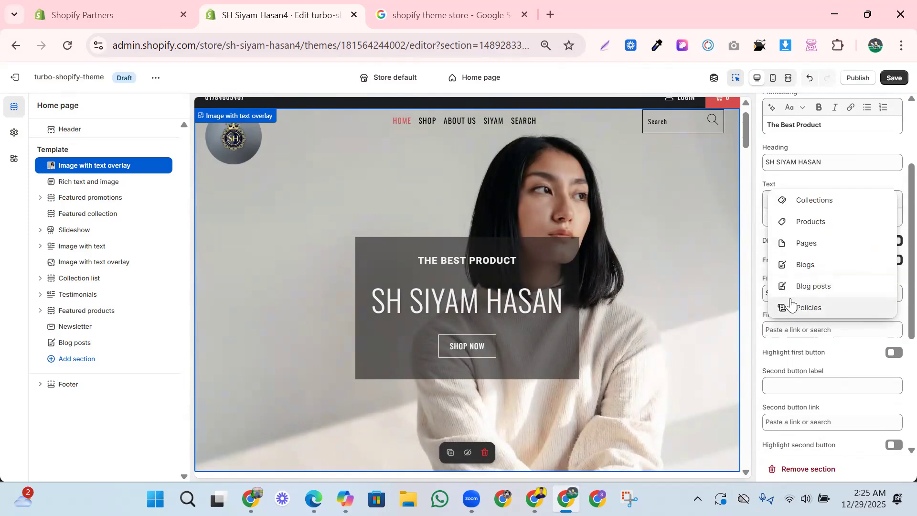
{"action": "left_click", "coordinate": [806, 221]}
{"action": "left_click", "coordinate": [807, 306]}
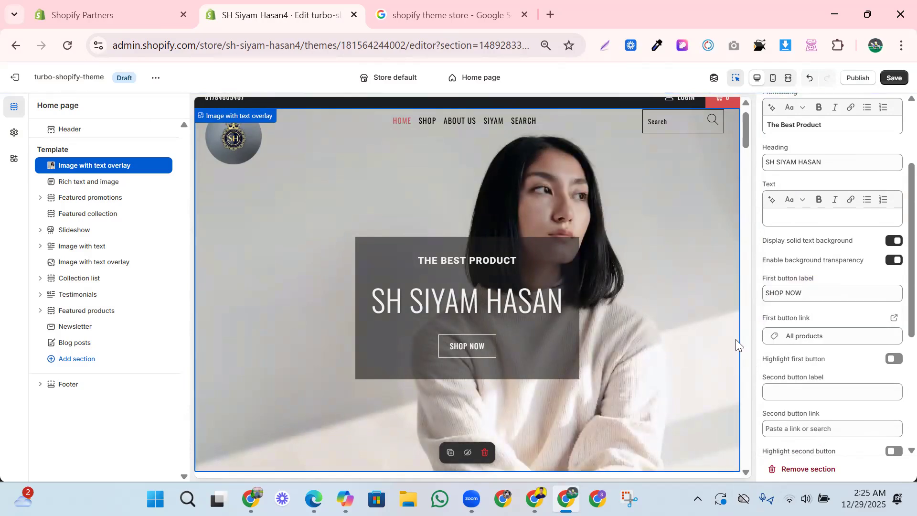
- Set the overlay section's second button label to "RRRR"
{"action": "scroll", "coordinate": [801, 343], "scroll_direction": "down", "scroll_amount": 1}
{"action": "left_click", "coordinate": [790, 355]}
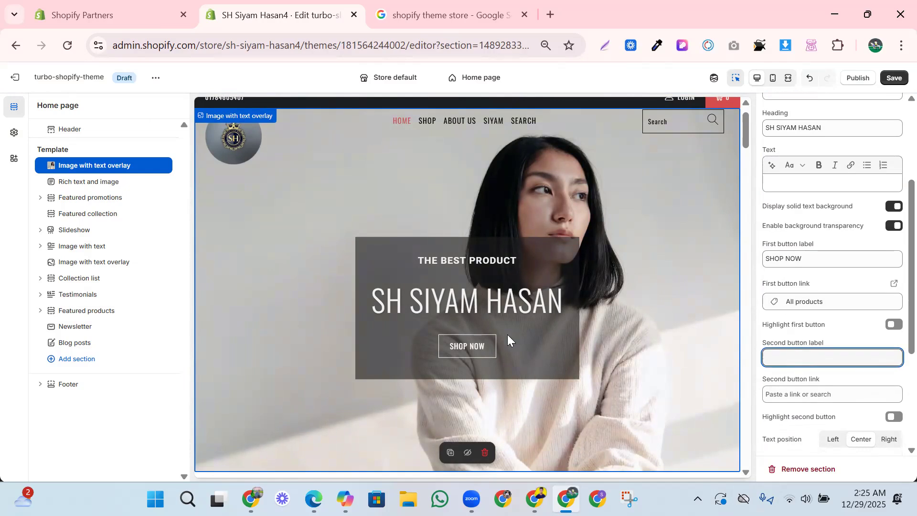
{"action": "type", "text": "RRRR"}
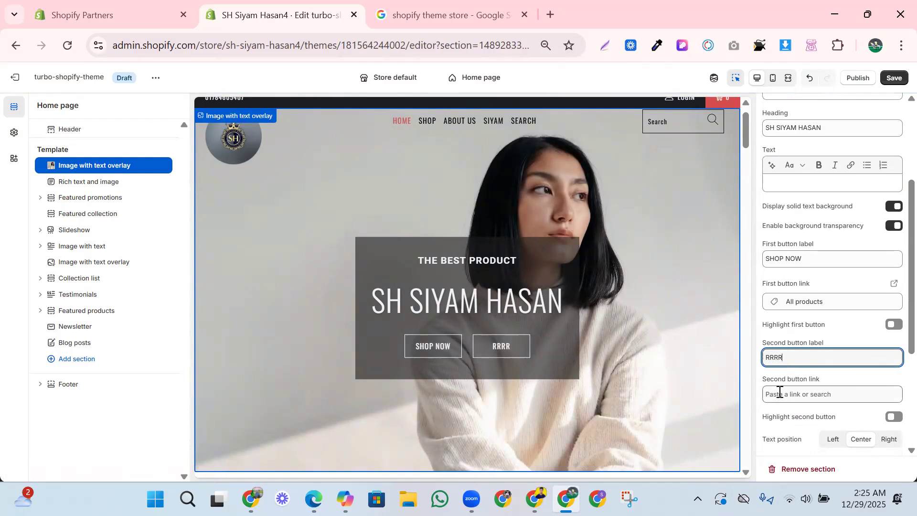
- Try the Left, Center and Right text positions for the image overlay text
{"action": "scroll", "coordinate": [783, 394], "scroll_direction": "down", "scroll_amount": 1}
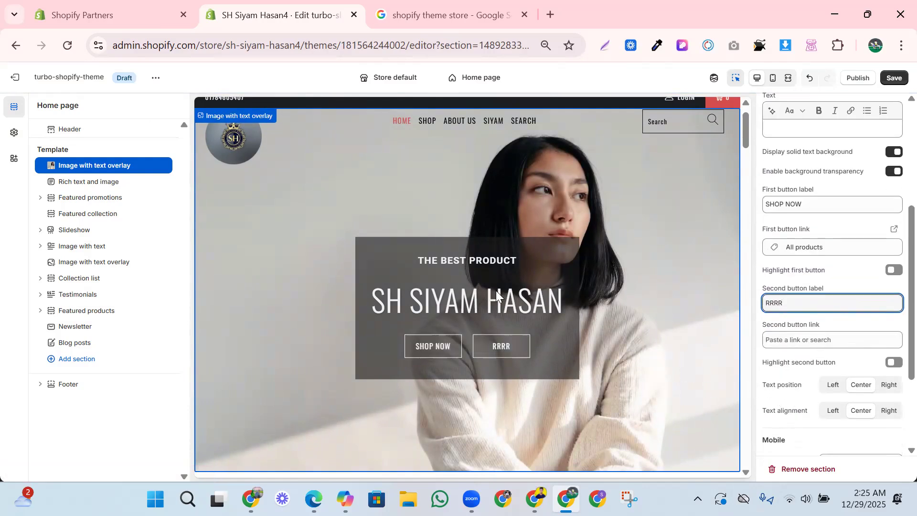
{"action": "left_click", "coordinate": [831, 388]}
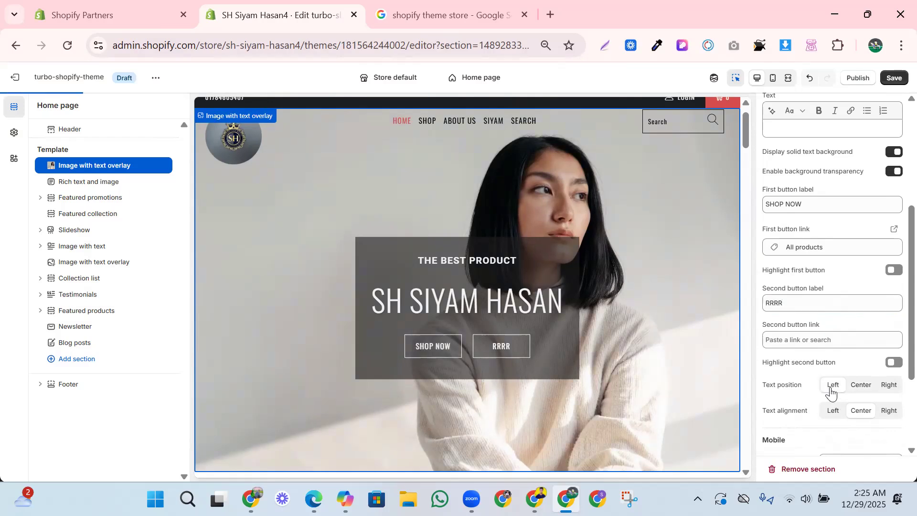
{"action": "left_click", "coordinate": [864, 388]}
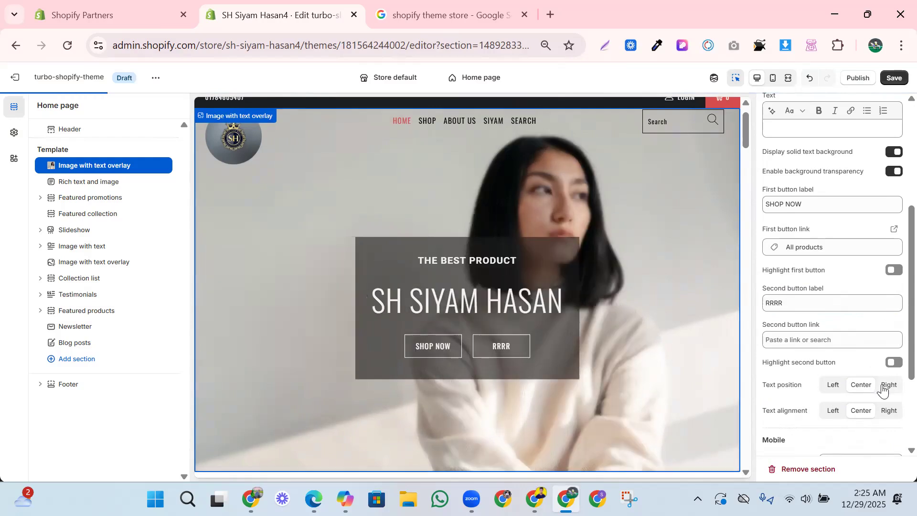
{"action": "left_click", "coordinate": [883, 387]}
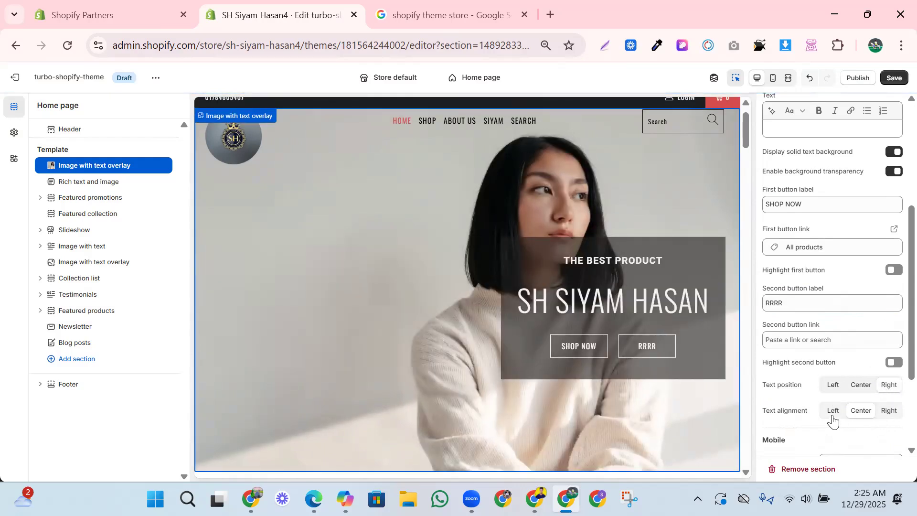
- Set the overlay section's text alignment to Right, after trying Left and Center
{"action": "left_click", "coordinate": [832, 411]}
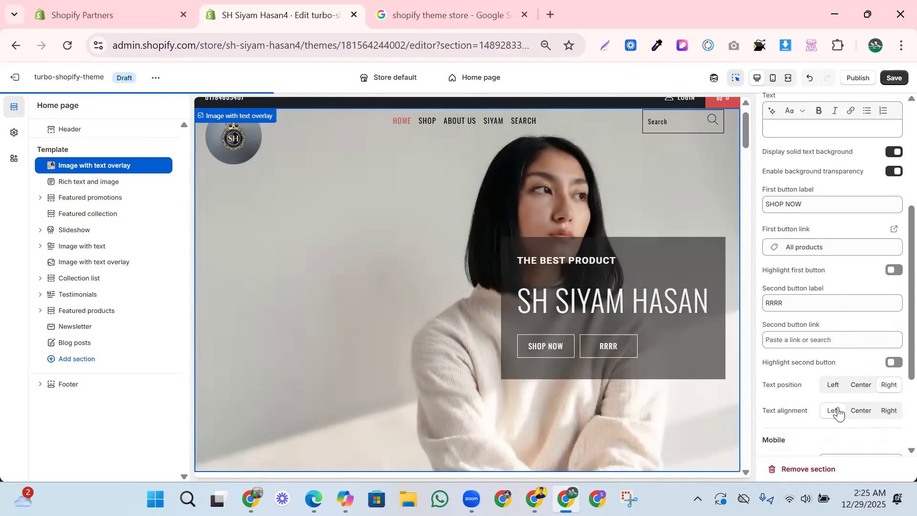
{"action": "left_click", "coordinate": [855, 411]}
{"action": "left_click", "coordinate": [890, 412]}
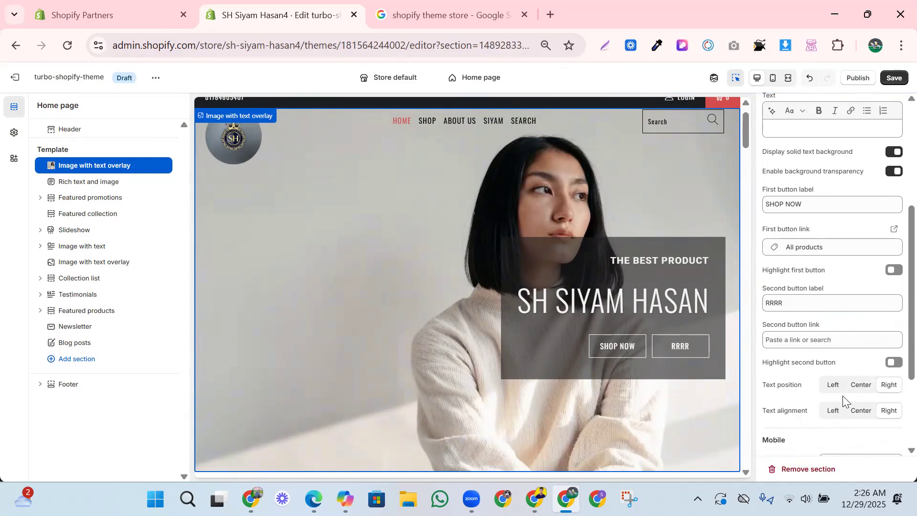
- Set the overlay section's text position to Left, comparing it with Center
{"action": "left_click", "coordinate": [831, 386]}
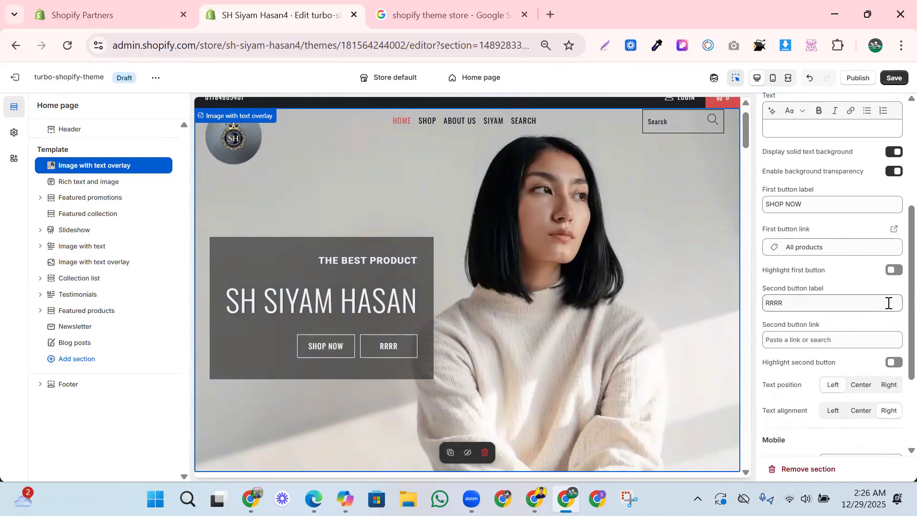
{"action": "left_click", "coordinate": [865, 384]}
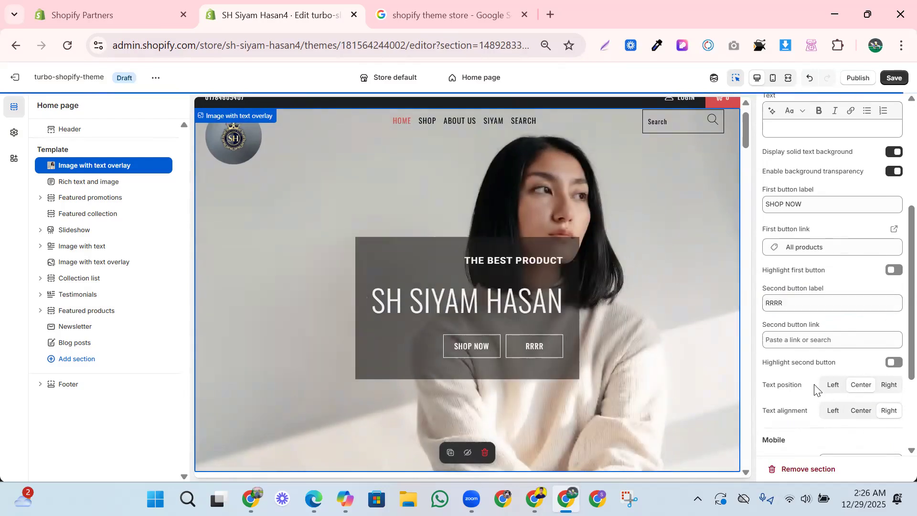
{"action": "left_click", "coordinate": [831, 384]}
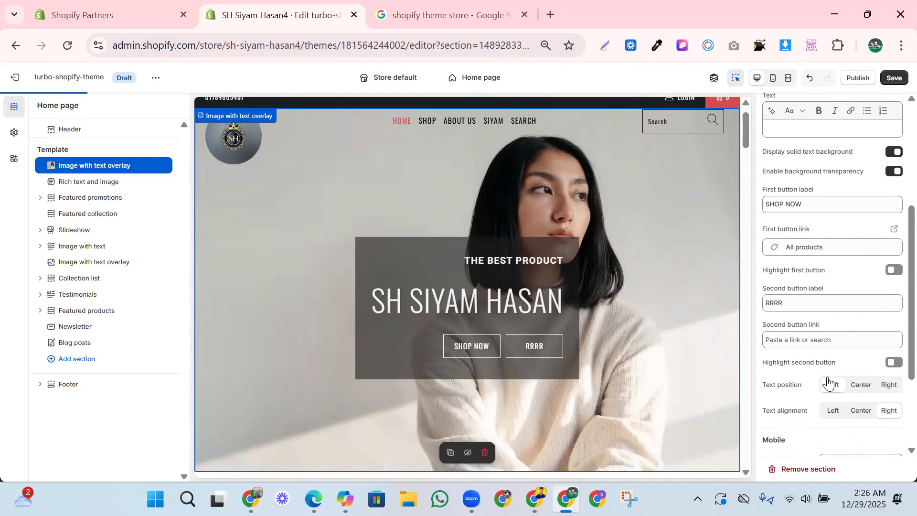
- Review the overlay section's remaining button, text and Mobile settings, and open the header section's settings
{"action": "scroll", "coordinate": [767, 390], "scroll_direction": "down", "scroll_amount": 1}
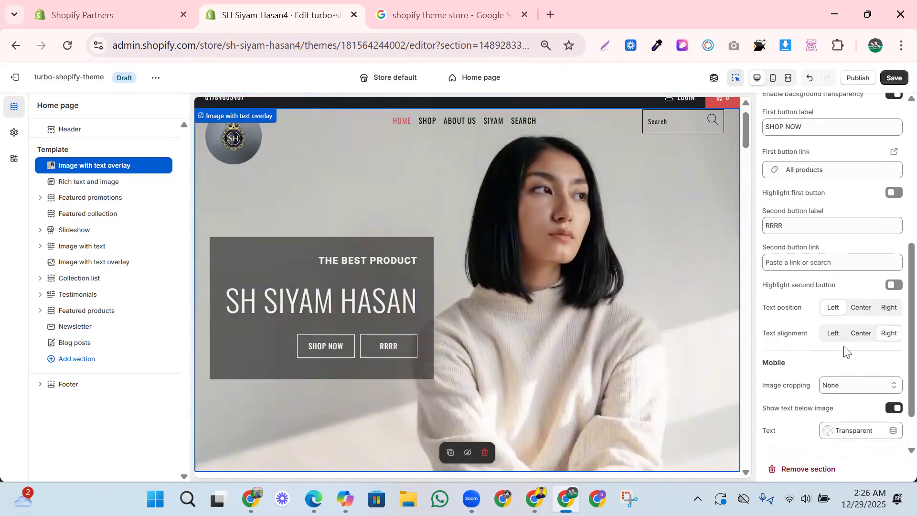
{"action": "scroll", "coordinate": [850, 363], "scroll_direction": "down", "scroll_amount": 1}
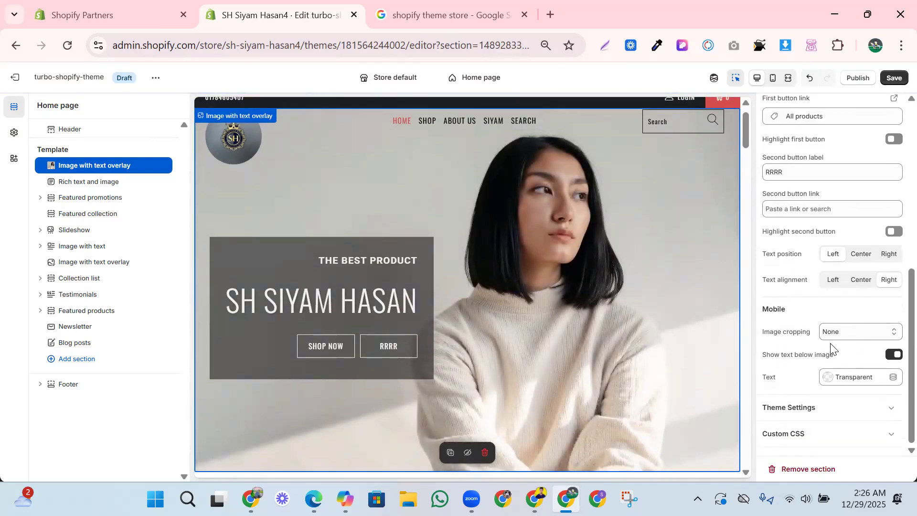
{"action": "scroll", "coordinate": [771, 328], "scroll_direction": "up", "scroll_amount": 4}
{"action": "scroll", "coordinate": [771, 329], "scroll_direction": "down", "scroll_amount": 4}
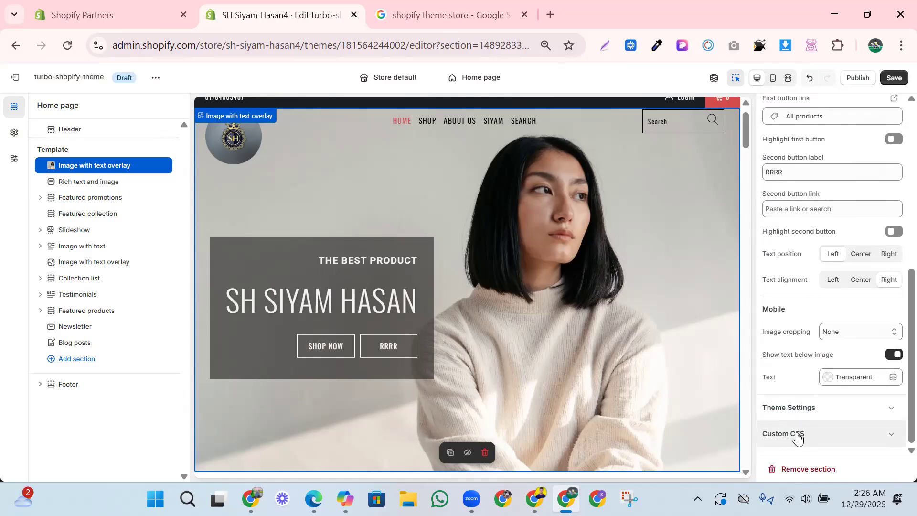
{"action": "scroll", "coordinate": [837, 431], "scroll_direction": "up", "scroll_amount": 3}
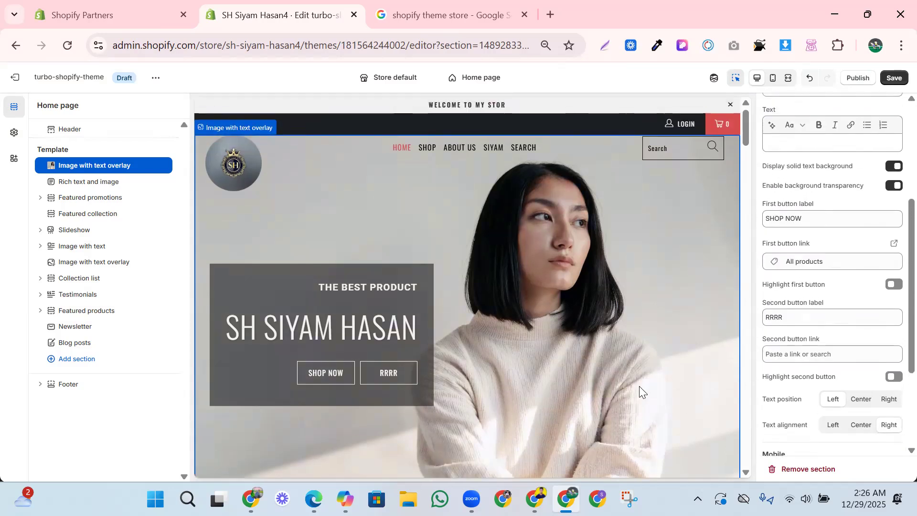
{"action": "scroll", "coordinate": [639, 385], "scroll_direction": "down", "scroll_amount": 3}
{"action": "scroll", "coordinate": [600, 265], "scroll_direction": "up", "scroll_amount": 3}
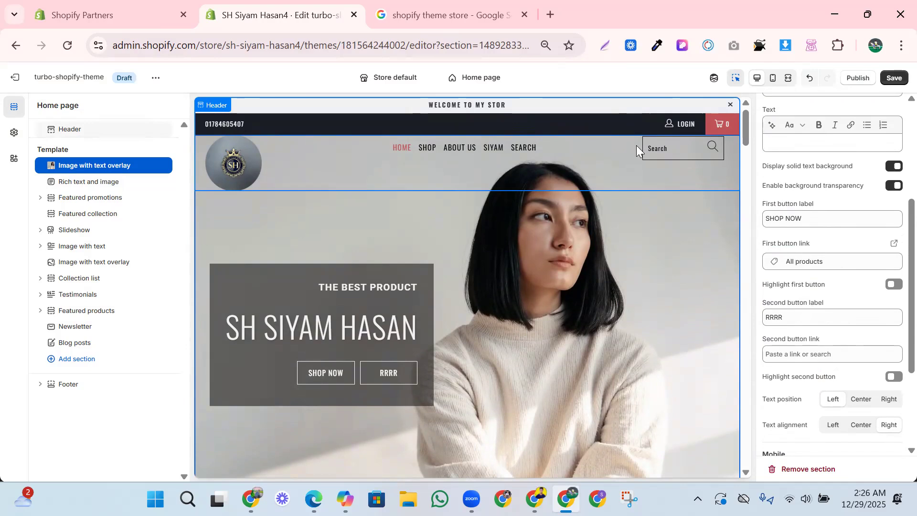
{"action": "left_click", "coordinate": [502, 149]}
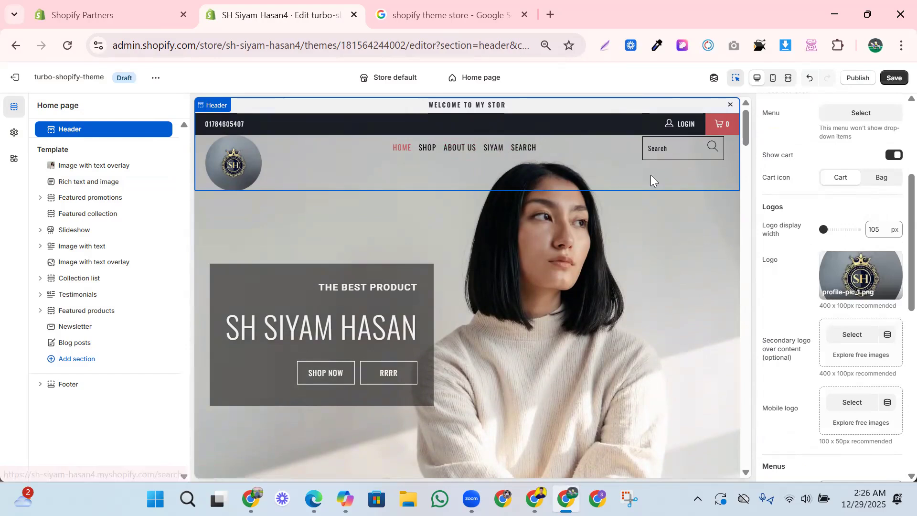
- Open the "Rich text and image" section below the overlay banner and examine its heading and text settings
{"action": "scroll", "coordinate": [478, 281], "scroll_direction": "down", "scroll_amount": 3}
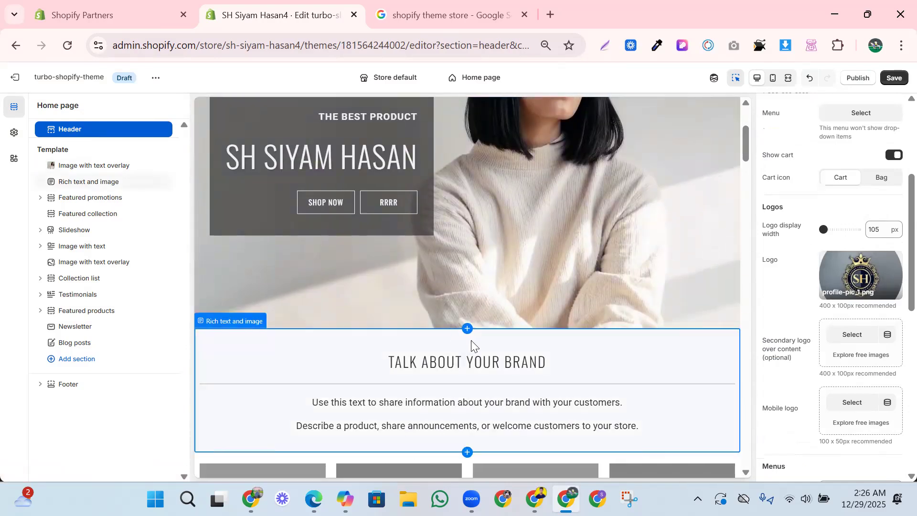
{"action": "scroll", "coordinate": [474, 351], "scroll_direction": "down", "scroll_amount": 1}
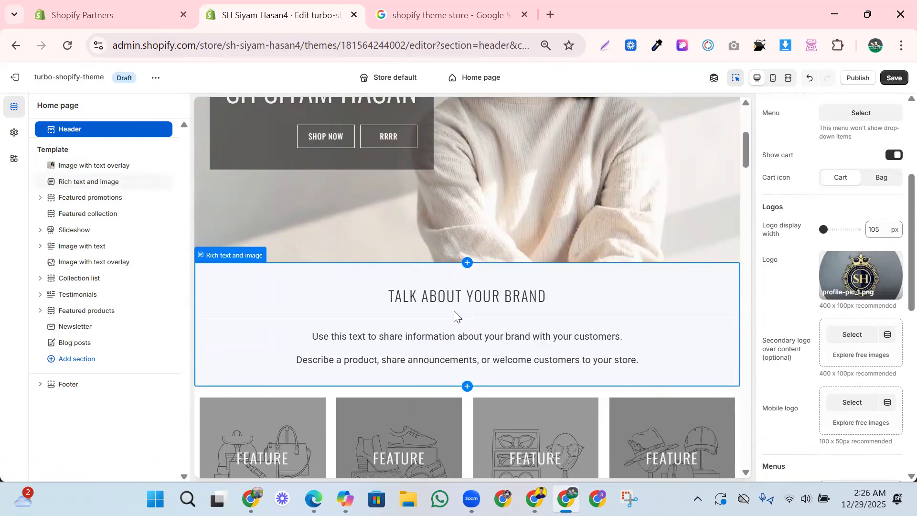
{"action": "left_click", "coordinate": [301, 294]}
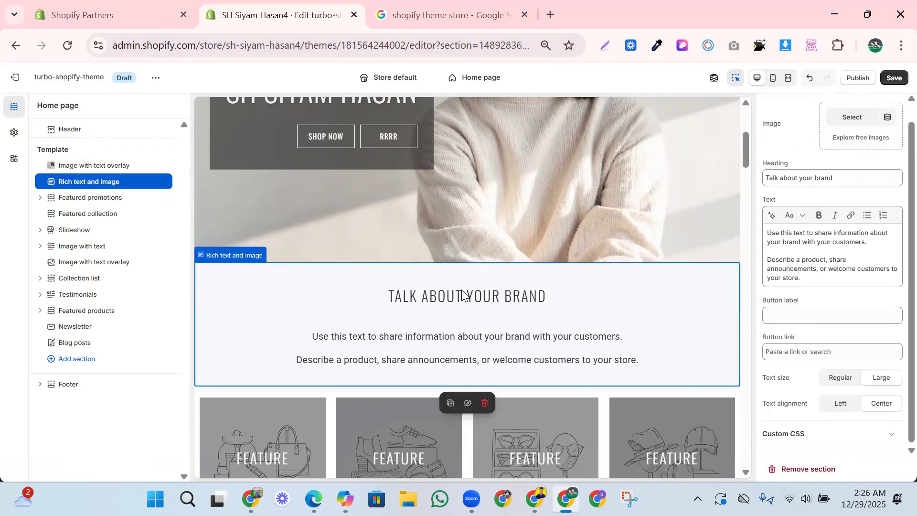
{"action": "triple_click", "coordinate": [791, 178]}
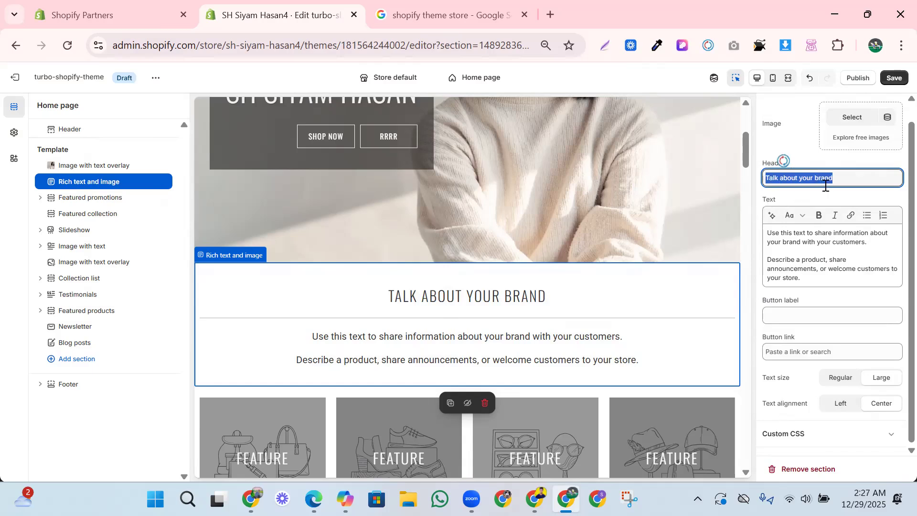
{"action": "left_click", "coordinate": [527, 358]}
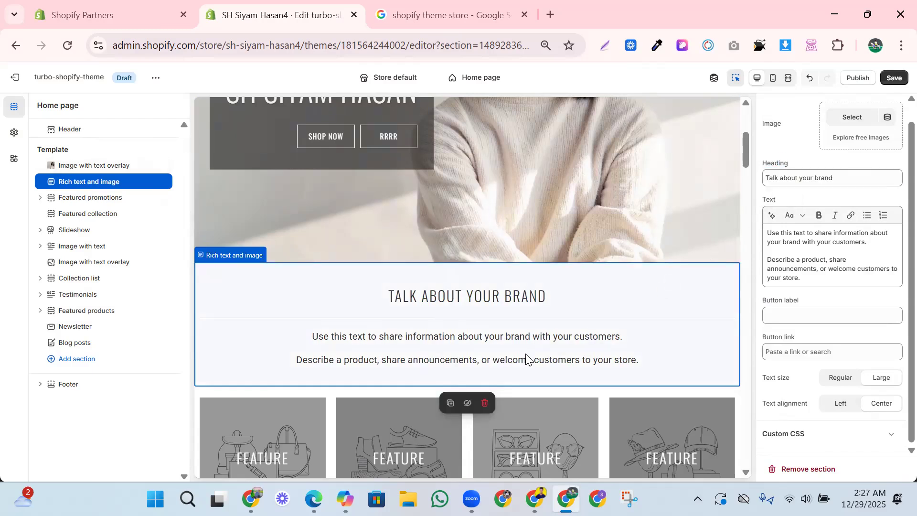
- Set the first featured promotion's image to the existing IMG-20250818 photo of the man beside a motorcycle
{"action": "scroll", "coordinate": [530, 353], "scroll_direction": "down", "scroll_amount": 2}
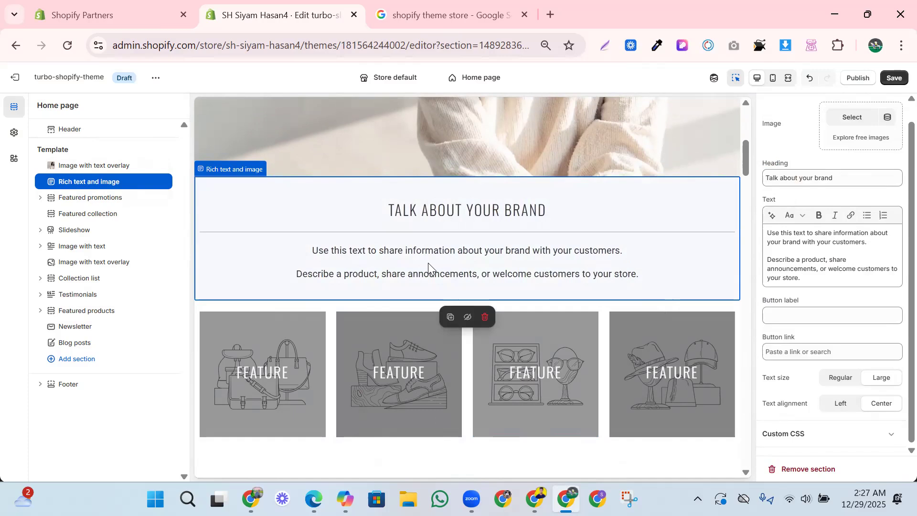
{"action": "left_click", "coordinate": [277, 389]}
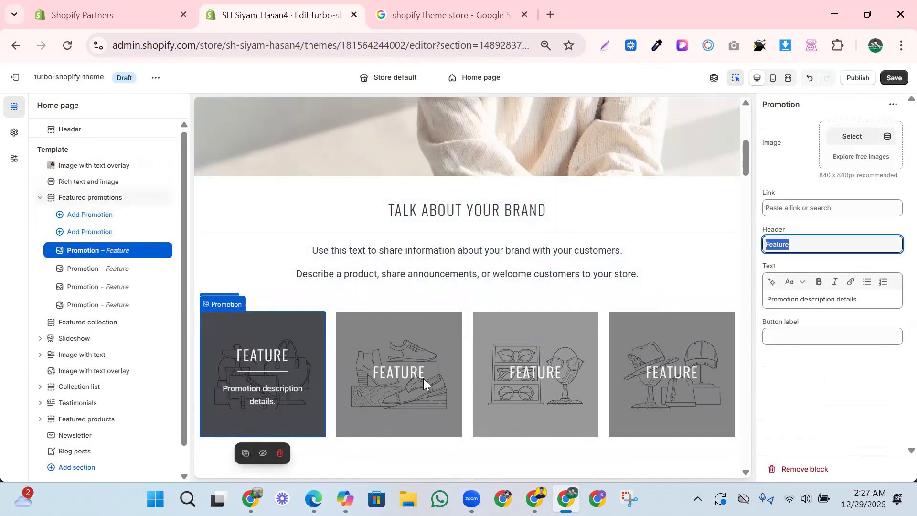
{"action": "left_click", "coordinate": [847, 144]}
{"action": "left_click", "coordinate": [396, 279]}
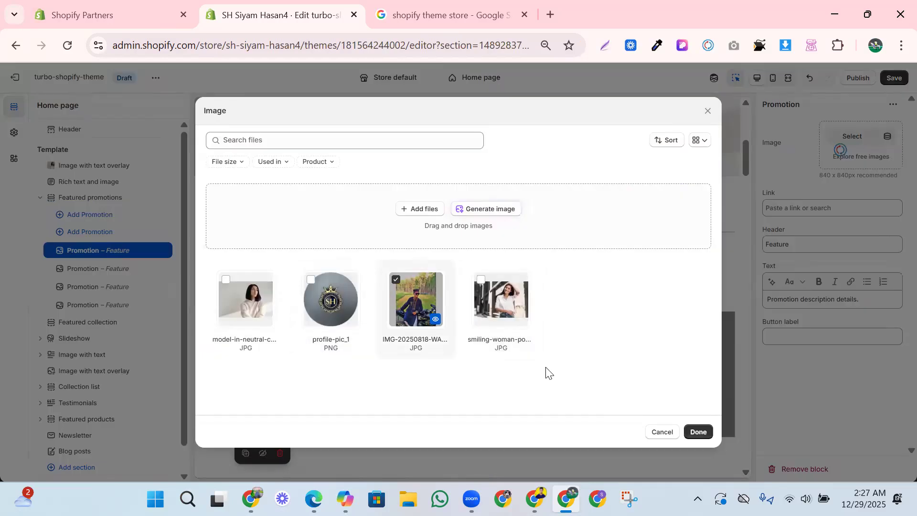
{"action": "left_click", "coordinate": [698, 431]}
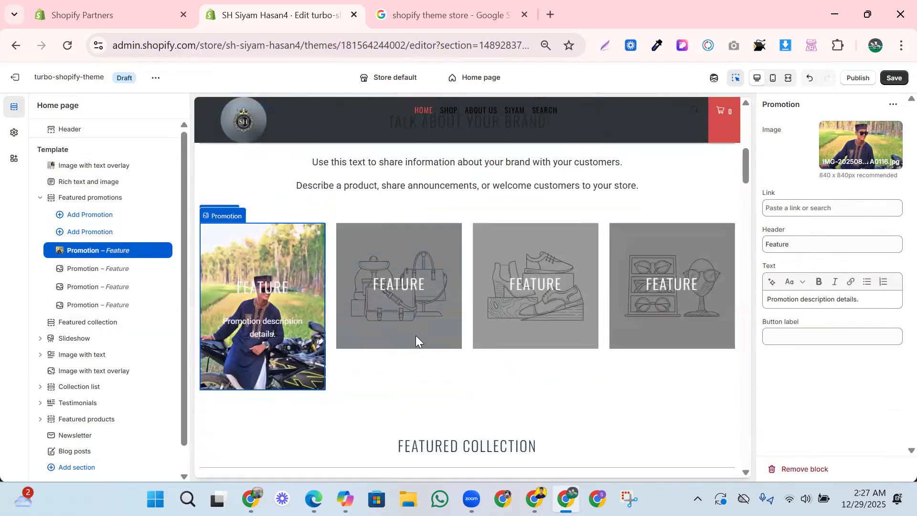
- Set the second featured promotion's image to the existing smiling-woman JPG
{"action": "left_click", "coordinate": [406, 289]}
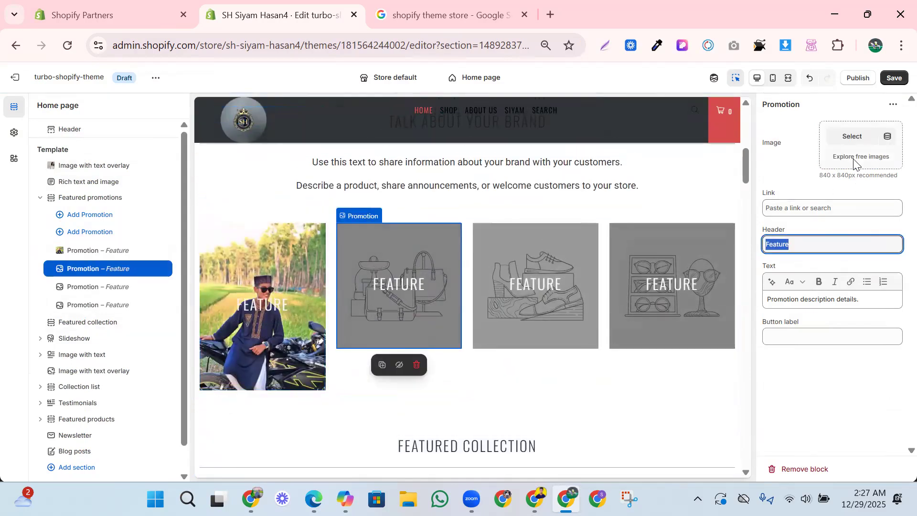
{"action": "left_click", "coordinate": [852, 137]}
{"action": "left_click", "coordinate": [488, 291]}
{"action": "left_click", "coordinate": [698, 432]}
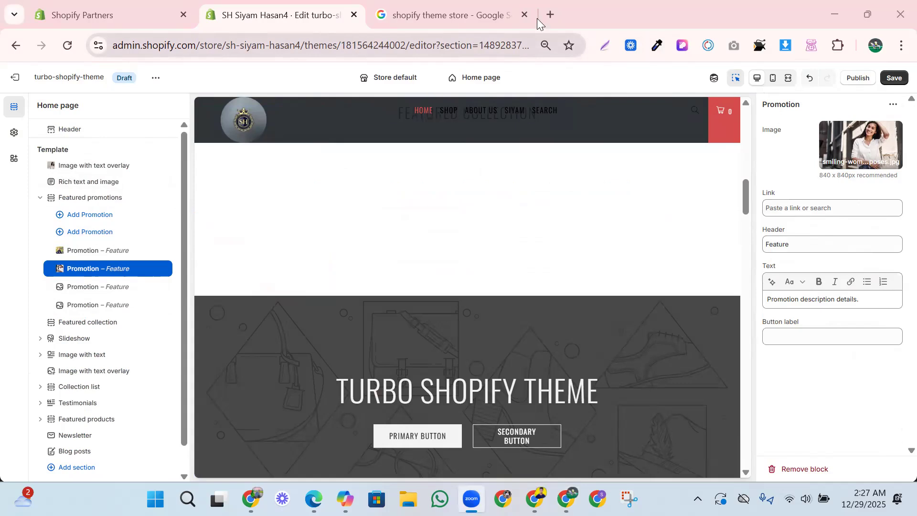
- Search the web in a new tab for "image resizer" and open imageresizer.com
{"action": "key", "text": "ctrl+t"}
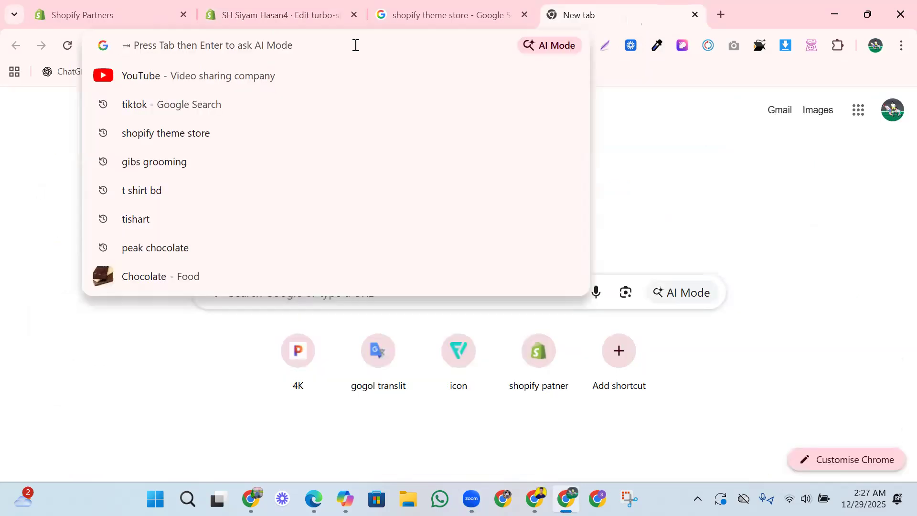
{"action": "type", "text": "IAM"}
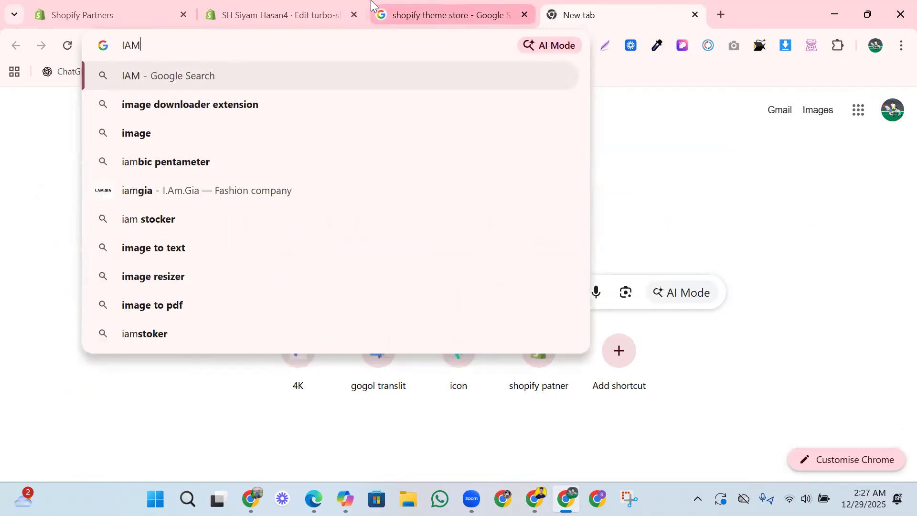
{"action": "type", "text": "Z"}
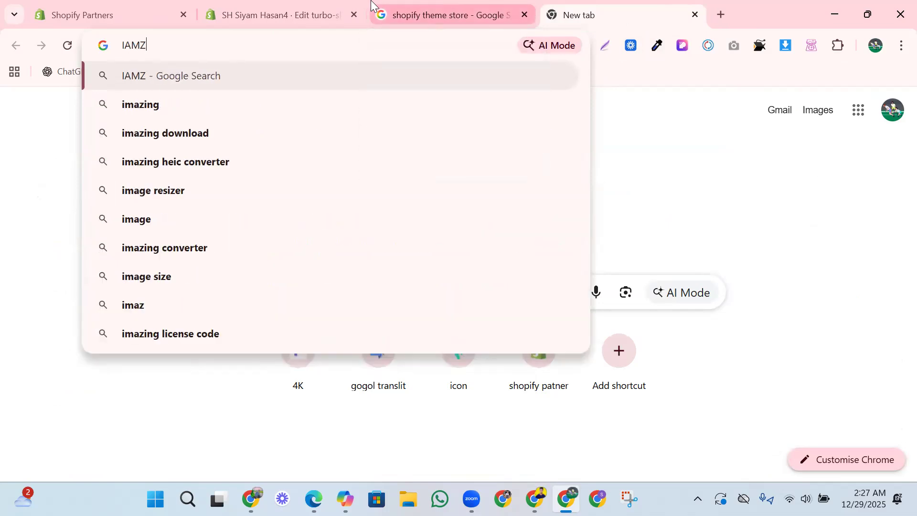
{"action": "type", "text": "E "}
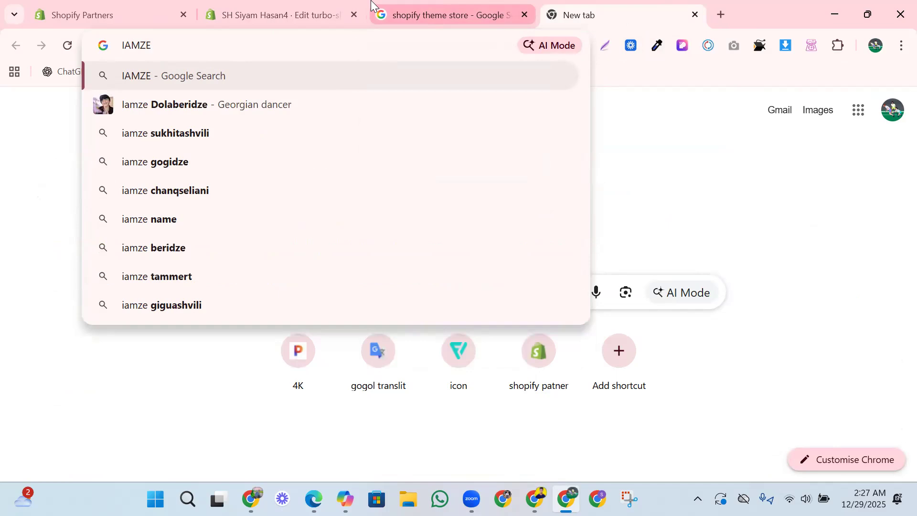
{"action": "type", "text": "RI"}
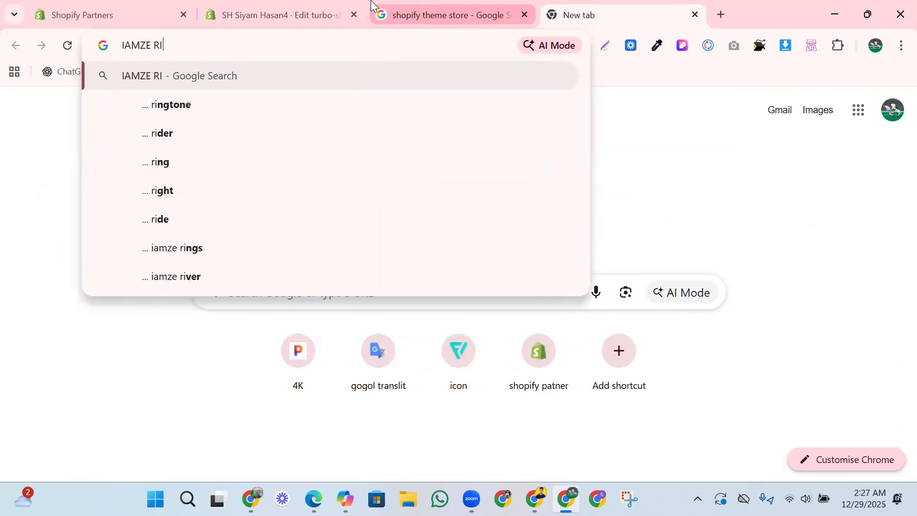
{"action": "type", "text": "S"}
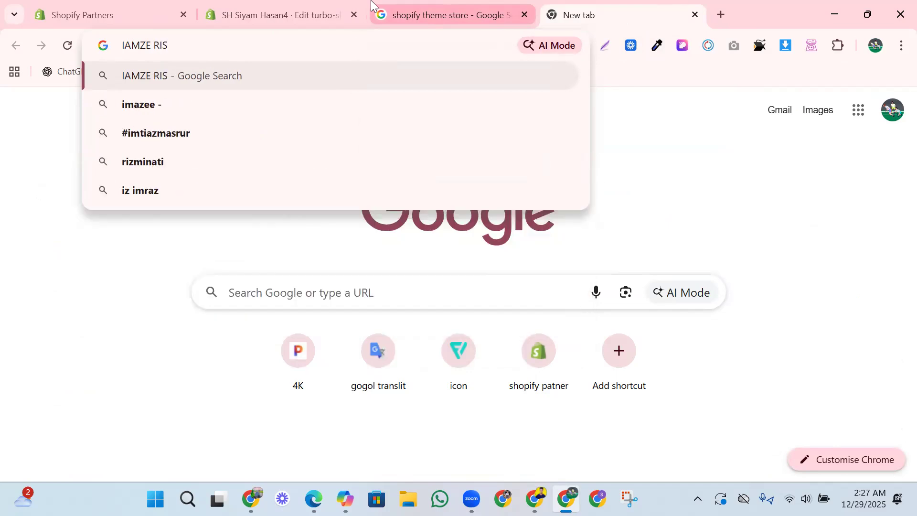
{"action": "type", "text": "A"}
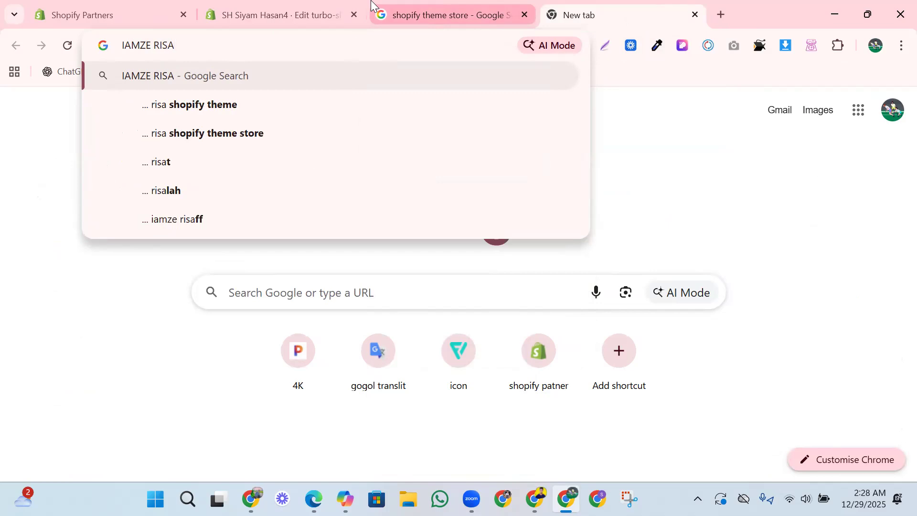
{"action": "type", "text": "ZE"}
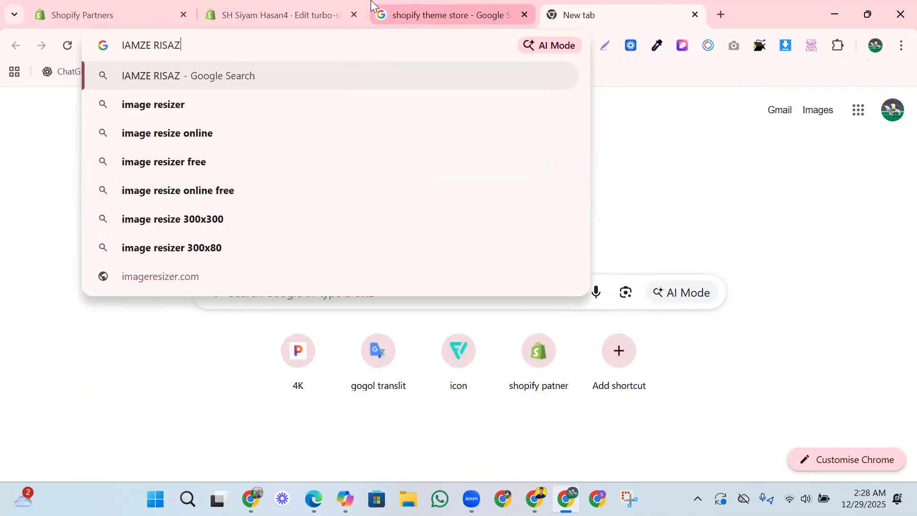
{"action": "left_click", "coordinate": [223, 105]}
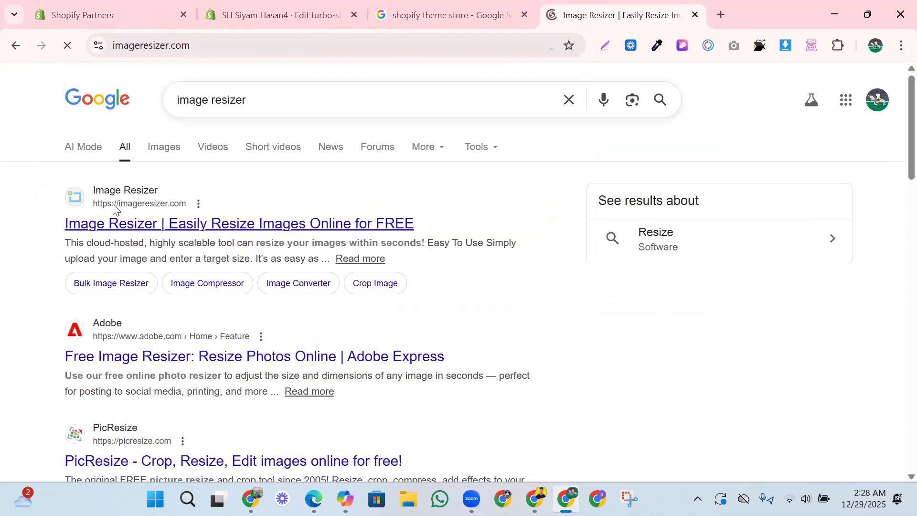
{"action": "scroll", "coordinate": [403, 364], "scroll_direction": "down", "scroll_amount": 1}
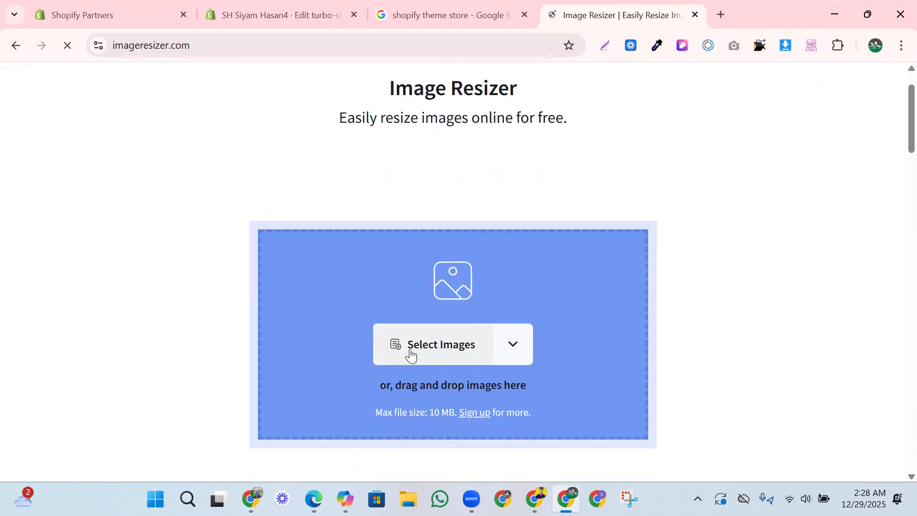
{"action": "left_click", "coordinate": [409, 345]}
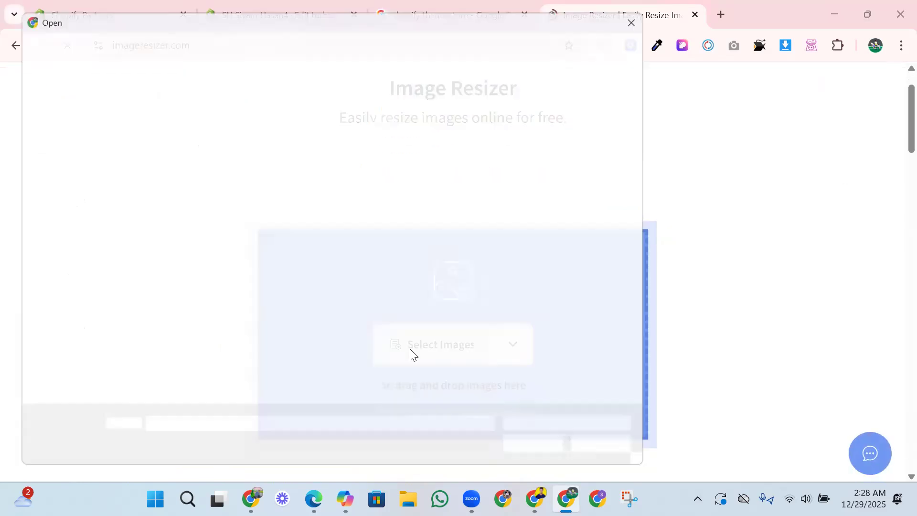
{"action": "scroll", "coordinate": [297, 258], "scroll_direction": "down", "scroll_amount": 6}
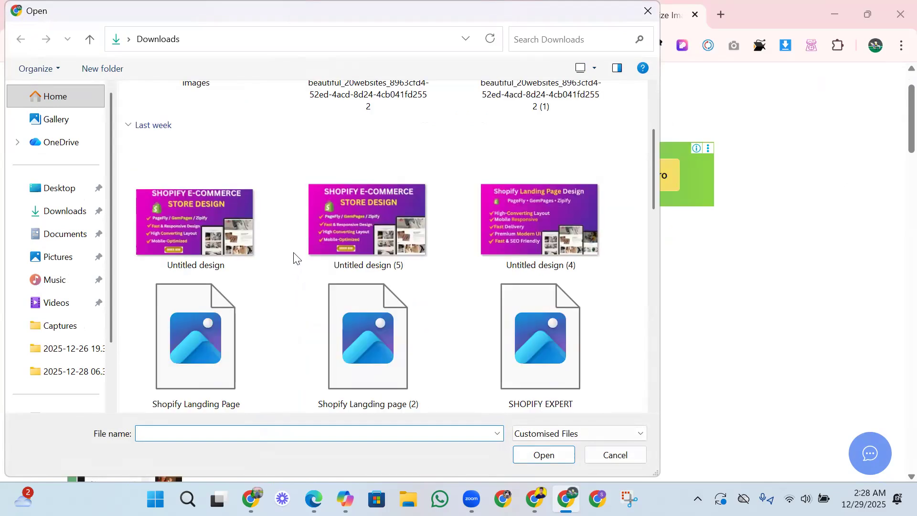
{"action": "scroll", "coordinate": [380, 271], "scroll_direction": "down", "scroll_amount": 5}
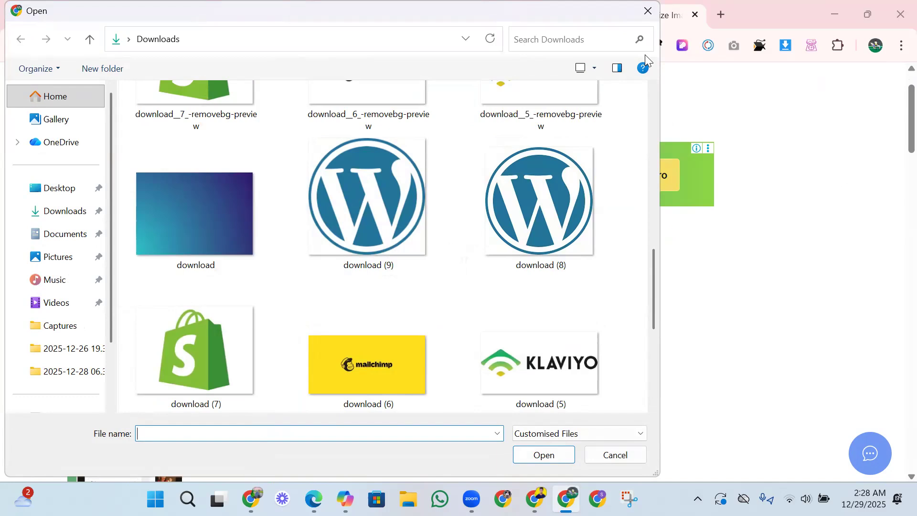
{"action": "left_click", "coordinate": [647, 12]}
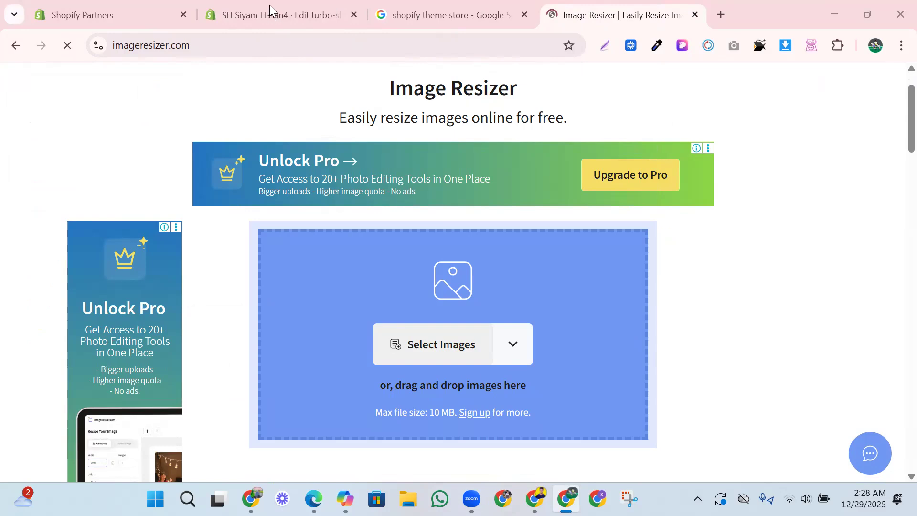
- Switch back to the Shopify theme editor and set the third featured promotion's image to the existing model-in-neutral JPG
{"action": "key", "text": "ctrl+shift+Tab"}
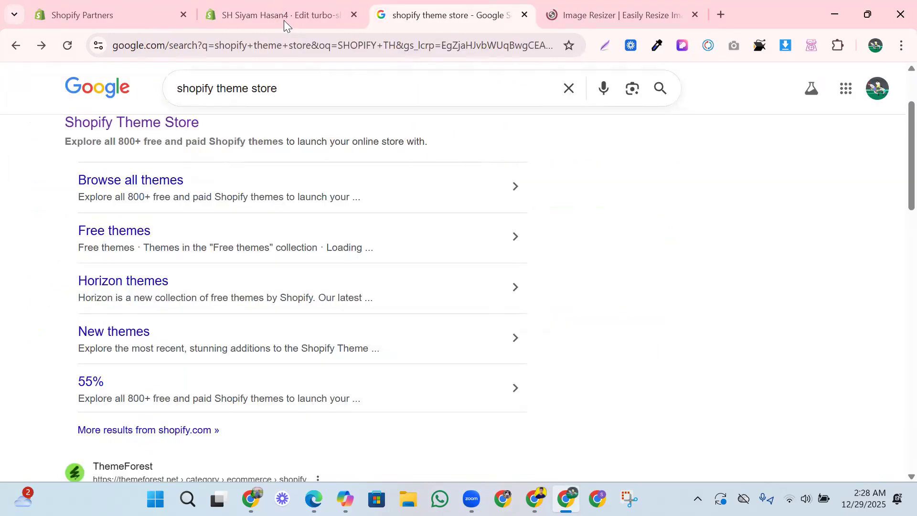
{"action": "left_click", "coordinate": [284, 15]}
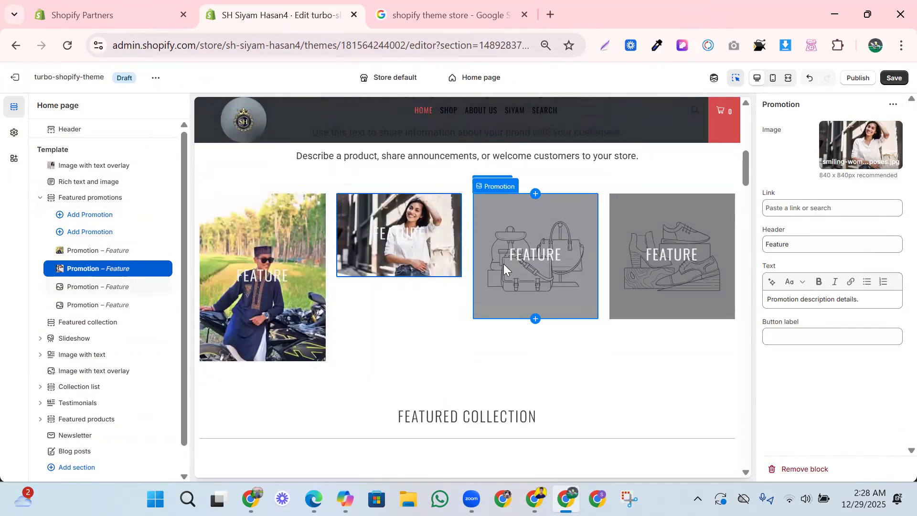
{"action": "left_click", "coordinate": [504, 264]}
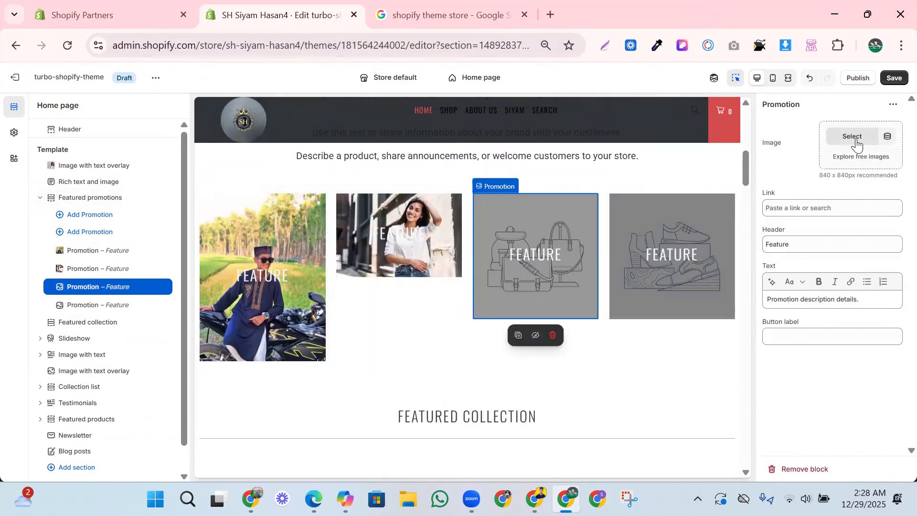
{"action": "left_click", "coordinate": [856, 140]}
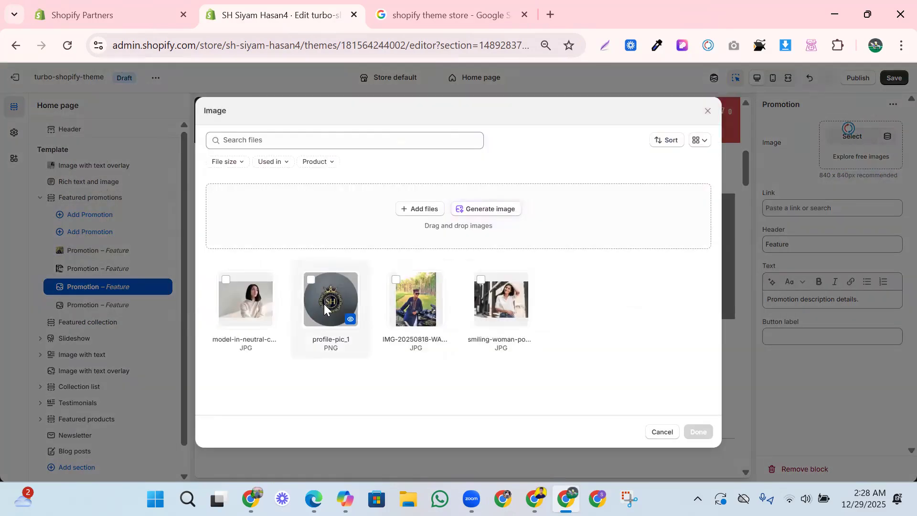
{"action": "left_click", "coordinate": [246, 296]}
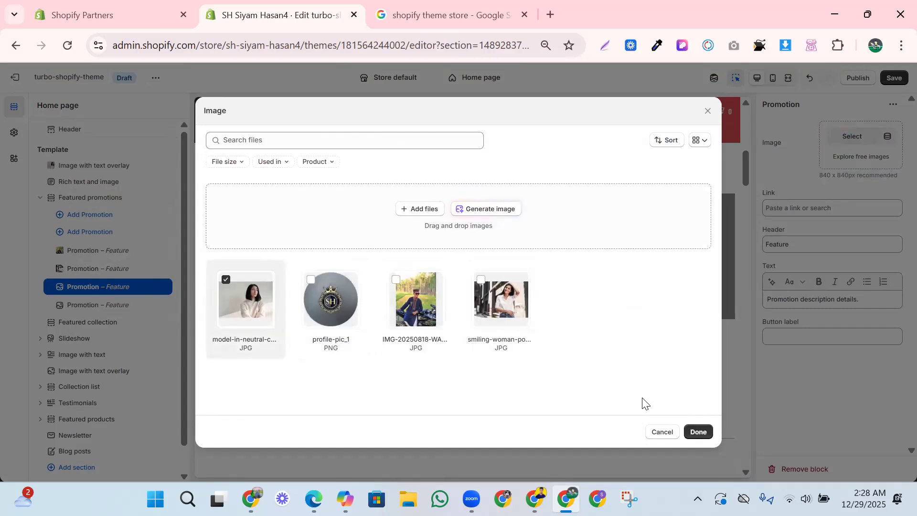
{"action": "left_click", "coordinate": [698, 431]}
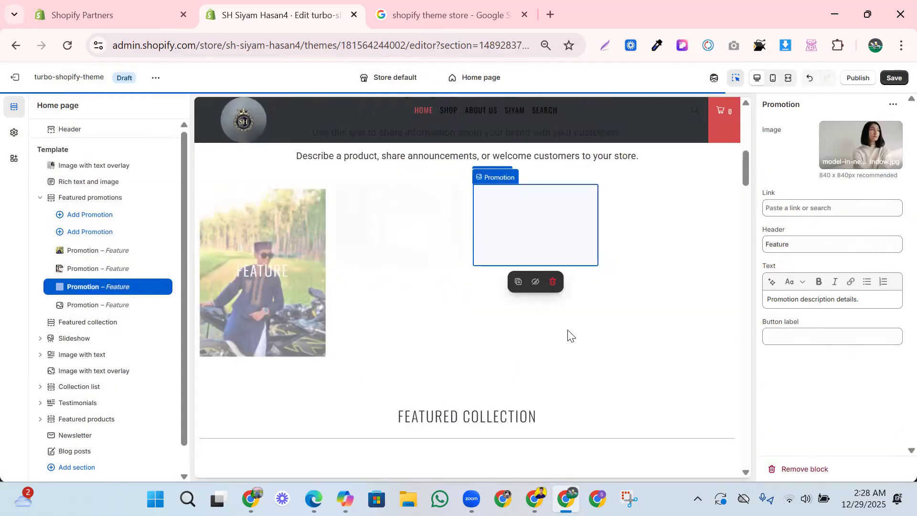
- Try "DCUCHJSZC" as the third featured promotion's header in place of the default text, and leave the header empty
{"action": "left_click", "coordinate": [781, 244]}
{"action": "double_click", "coordinate": [780, 245]}
{"action": "key", "text": "BackSpace"}
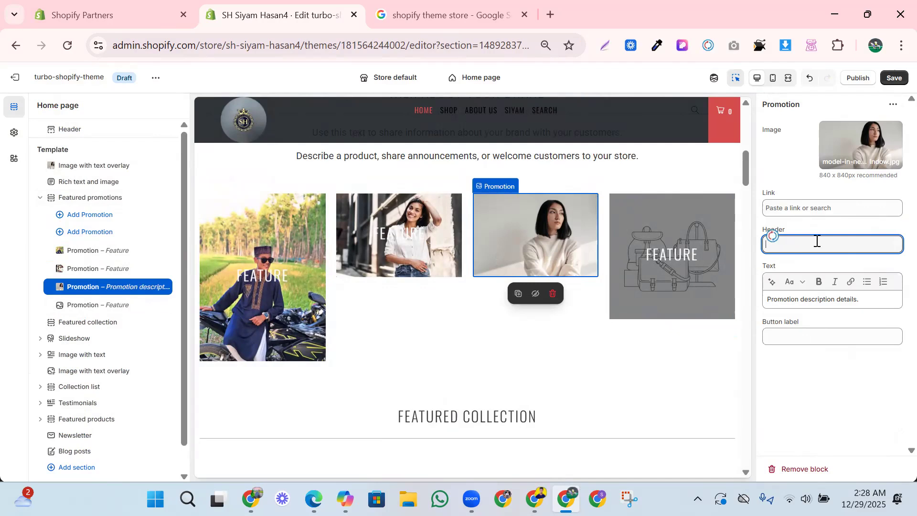
{"action": "type", "text": "DCUCHJSZC"}
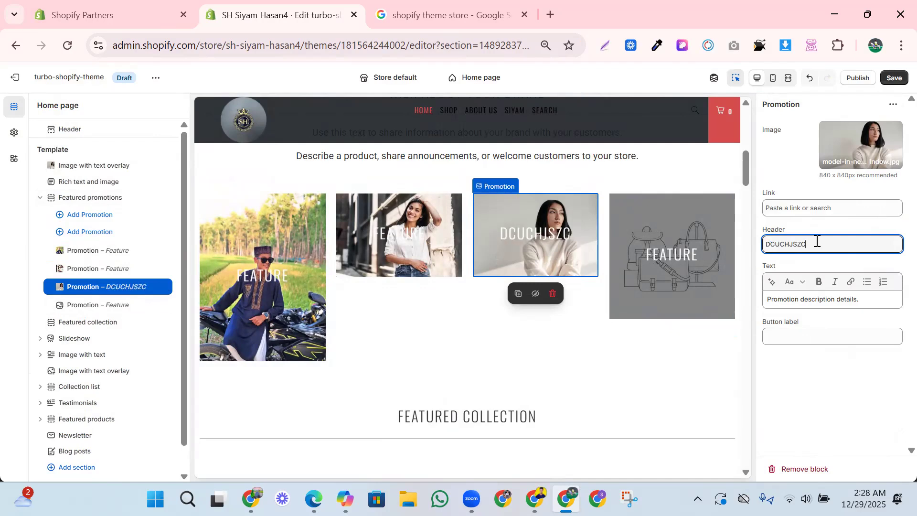
{"action": "key", "text": "BackSpace"}
{"action": "key", "text": "BackSpace"}
{"action": "key", "text": "BackSpace"}
{"action": "key", "text": "BackSpace"}
{"action": "key", "text": "BackSpace"}
{"action": "key", "text": "BackSpace"}
{"action": "key", "text": "BackSpace"}
{"action": "key", "text": "BackSpace"}
{"action": "key", "text": "BackSpace"}
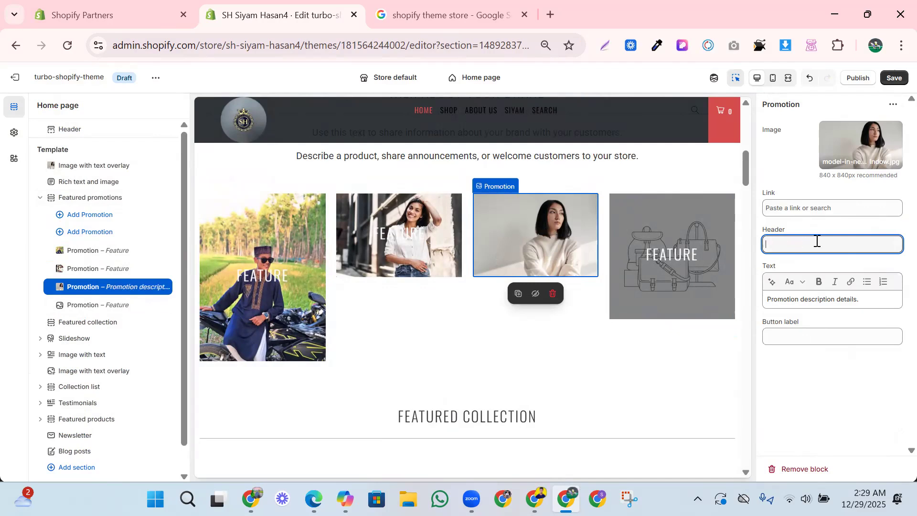
- Clear the fourth featured promotion's header and set its image by uploading IMG-20250818-WA0137 from the OneDrive folder
{"action": "left_click", "coordinate": [638, 269]}
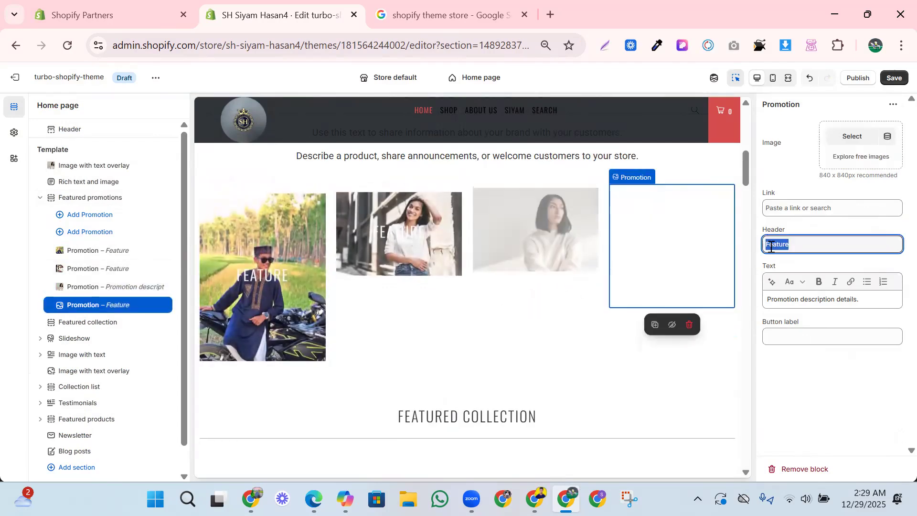
{"action": "key", "text": "BackSpace"}
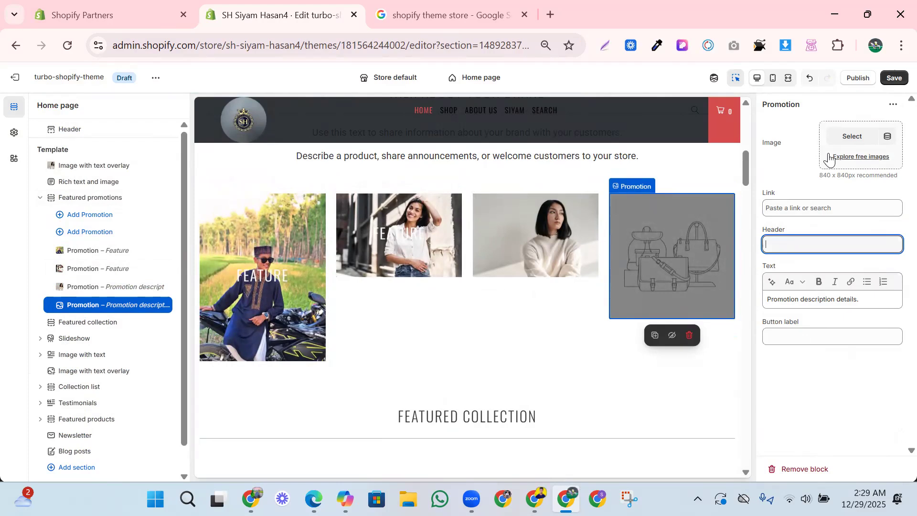
{"action": "left_click", "coordinate": [850, 139]}
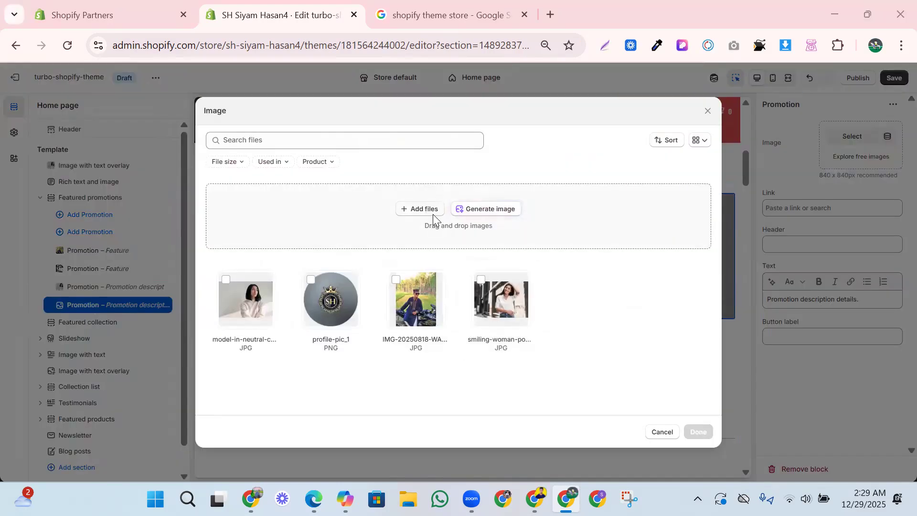
{"action": "left_click", "coordinate": [420, 208]}
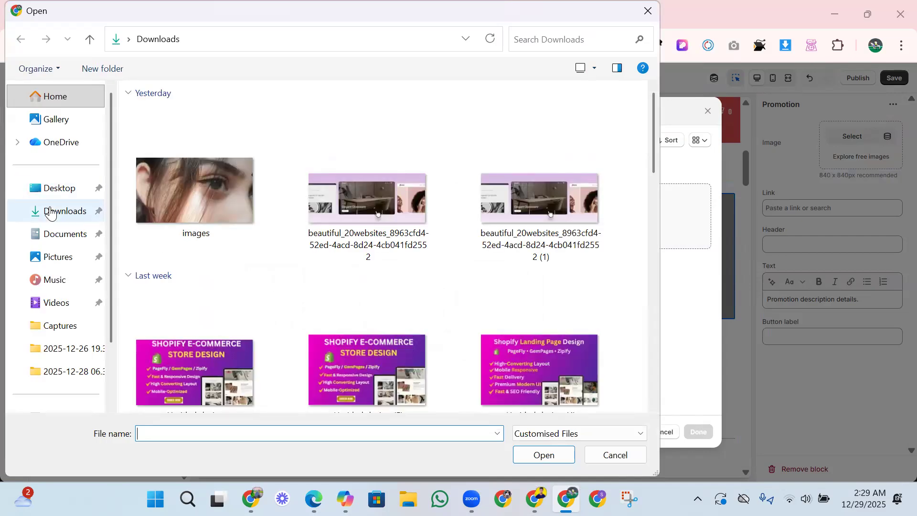
{"action": "left_click", "coordinate": [54, 213]}
{"action": "left_click", "coordinate": [74, 148]}
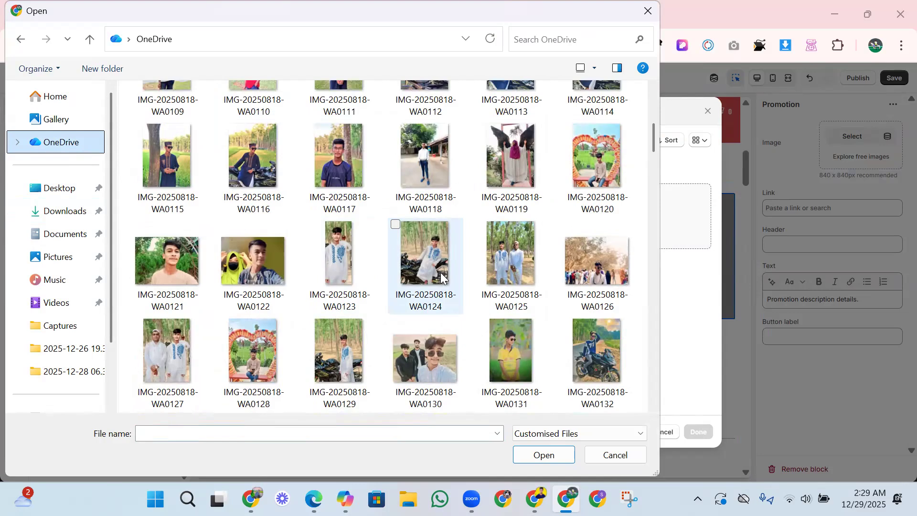
{"action": "scroll", "coordinate": [462, 282], "scroll_direction": "down", "scroll_amount": 3}
{"action": "left_click", "coordinate": [512, 248]}
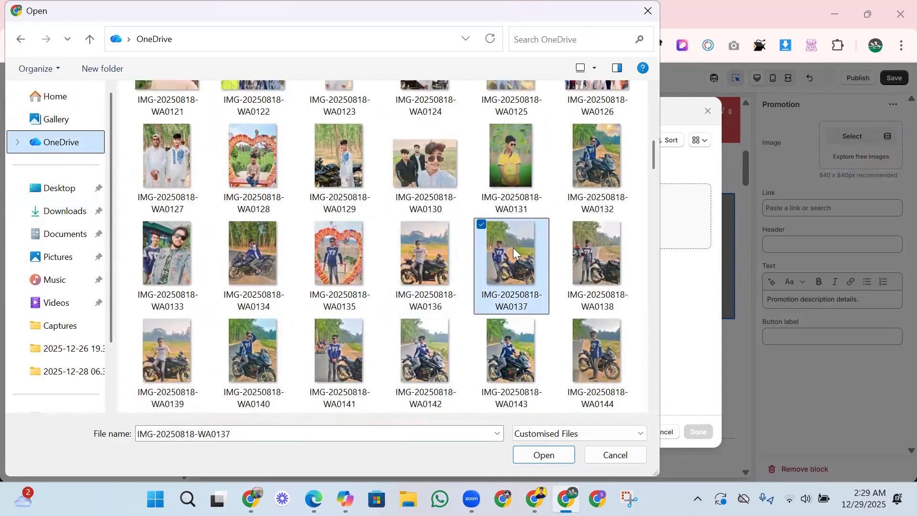
{"action": "left_click", "coordinate": [561, 452]}
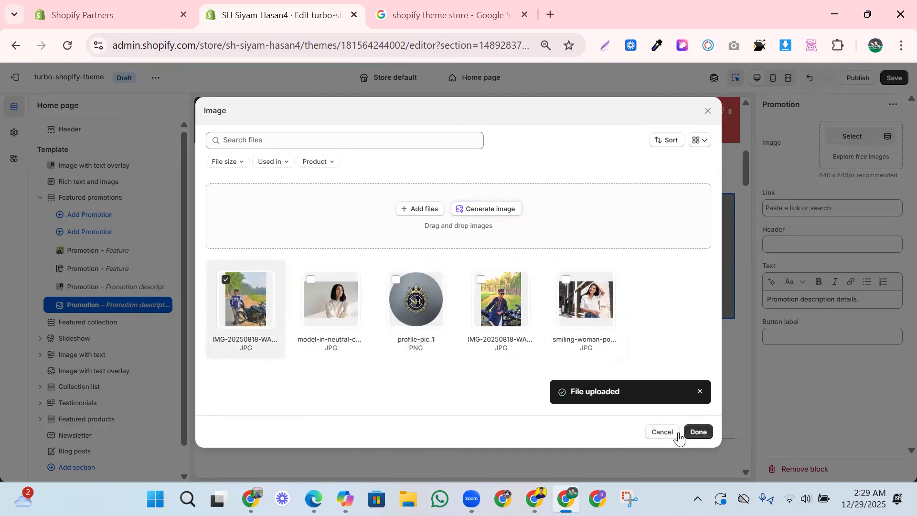
{"action": "left_click", "coordinate": [697, 432]}
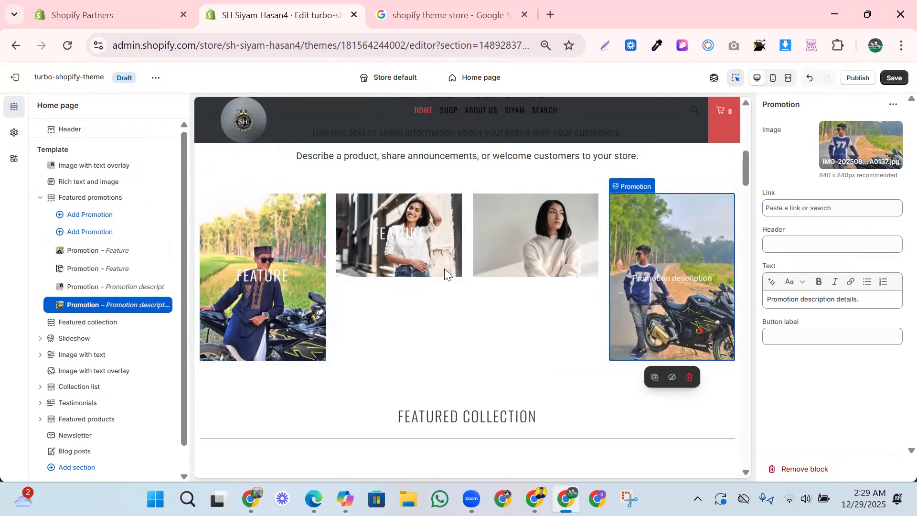
- Replace the third featured promotion's image by uploading IMG-20250818-WA0099 from the OneDrive folder
{"action": "left_click", "coordinate": [529, 256]}
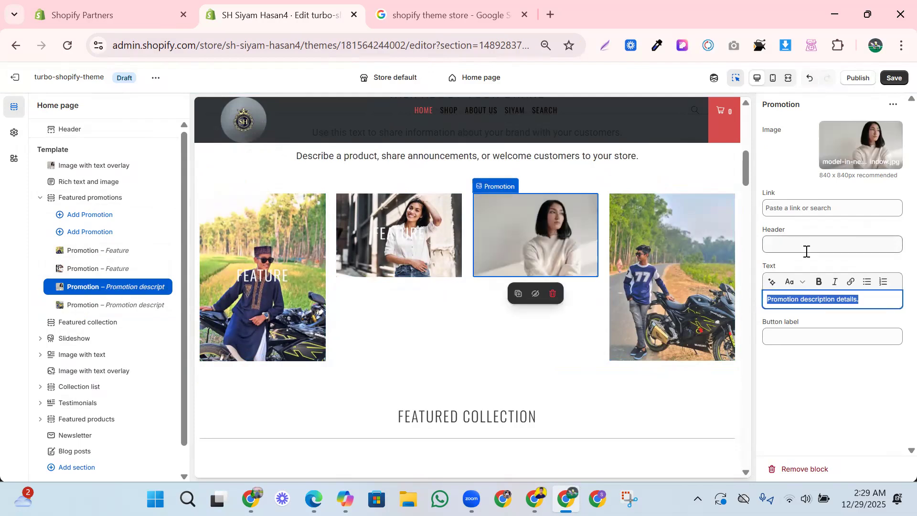
{"action": "left_click", "coordinate": [859, 144]}
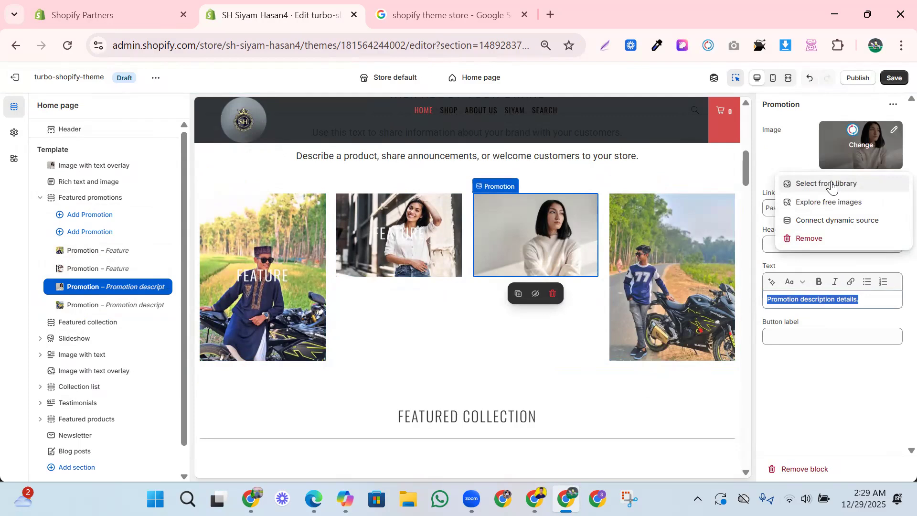
{"action": "left_click", "coordinate": [831, 184]}
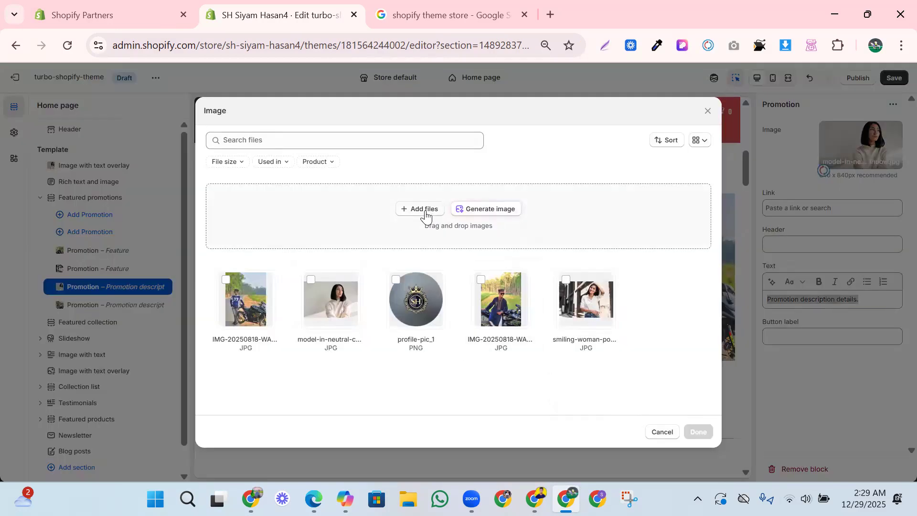
{"action": "left_click", "coordinate": [423, 213]}
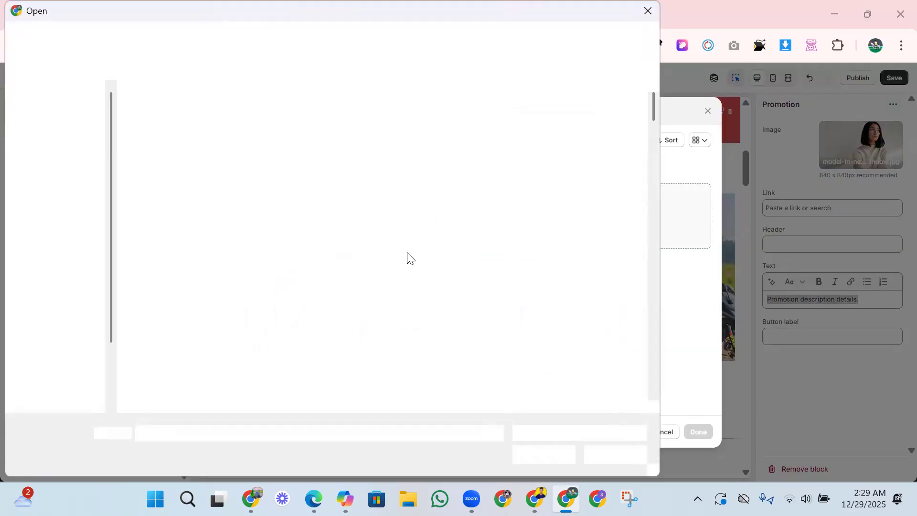
{"action": "left_click", "coordinate": [328, 210]}
{"action": "left_click", "coordinate": [557, 455]}
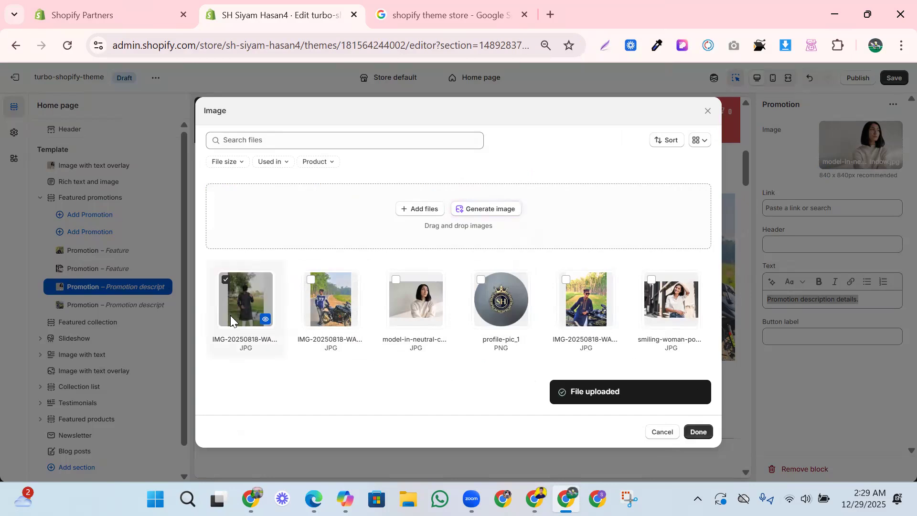
{"action": "left_click", "coordinate": [698, 432]}
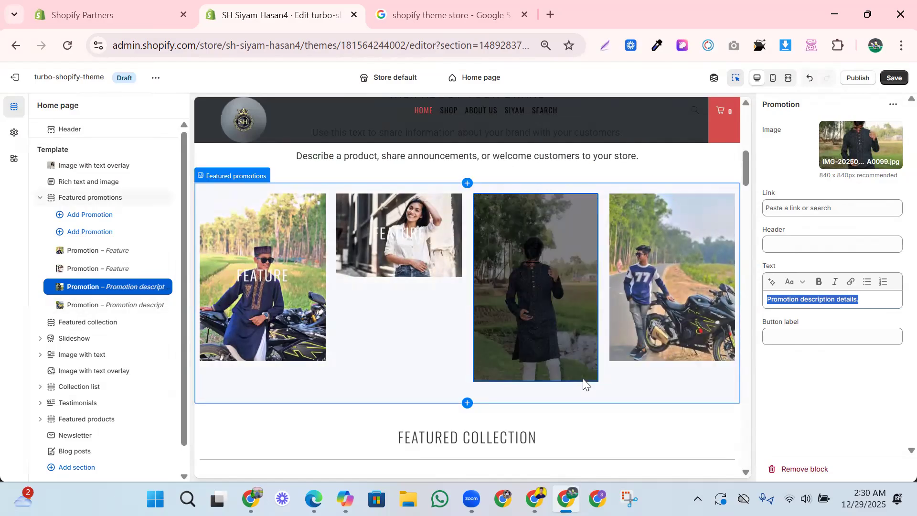
- Clear the second featured promotion's header and replace its image by uploading IMG-20250818-WA0124 from the OneDrive folder
{"action": "left_click", "coordinate": [415, 254]}
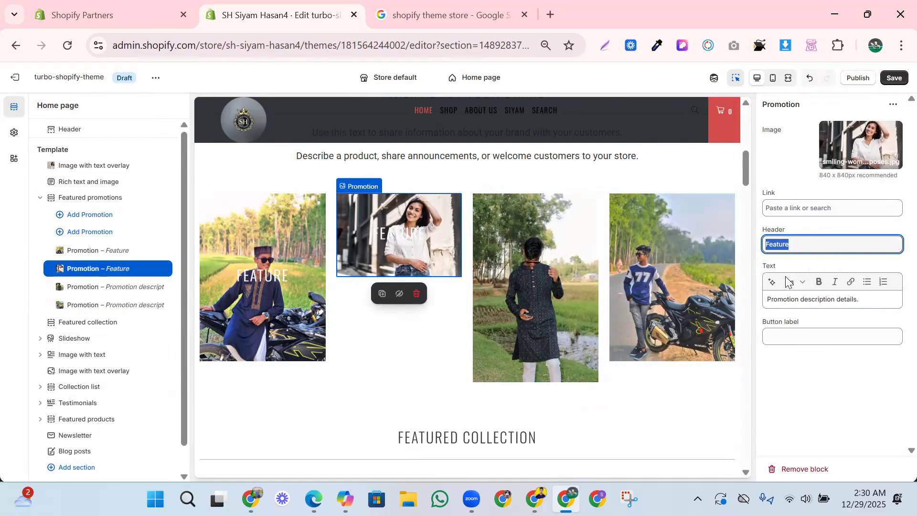
{"action": "key", "text": "BackSpace"}
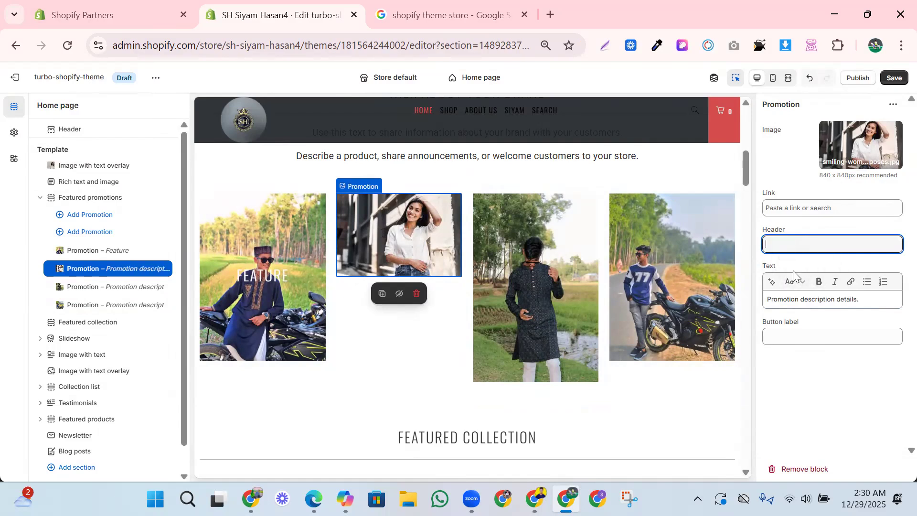
{"action": "left_click", "coordinate": [849, 152]}
{"action": "left_click", "coordinate": [831, 191]}
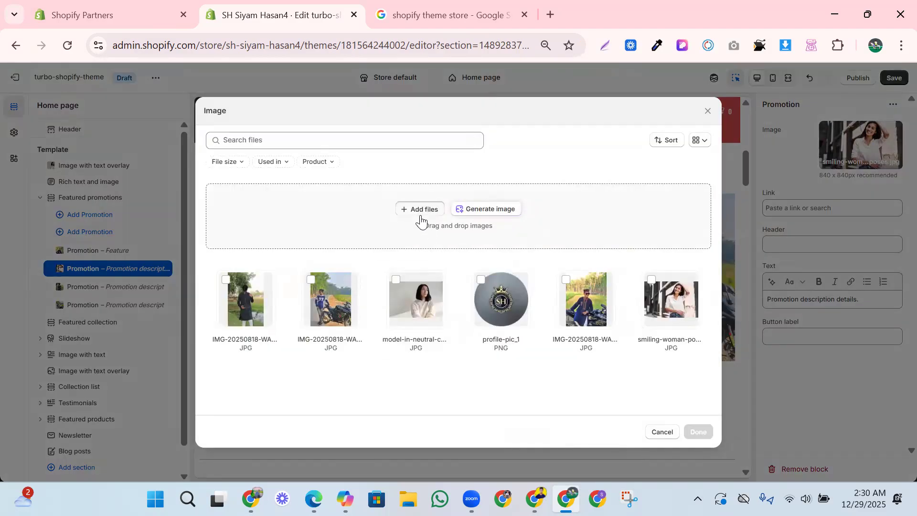
{"action": "left_click", "coordinate": [419, 211]}
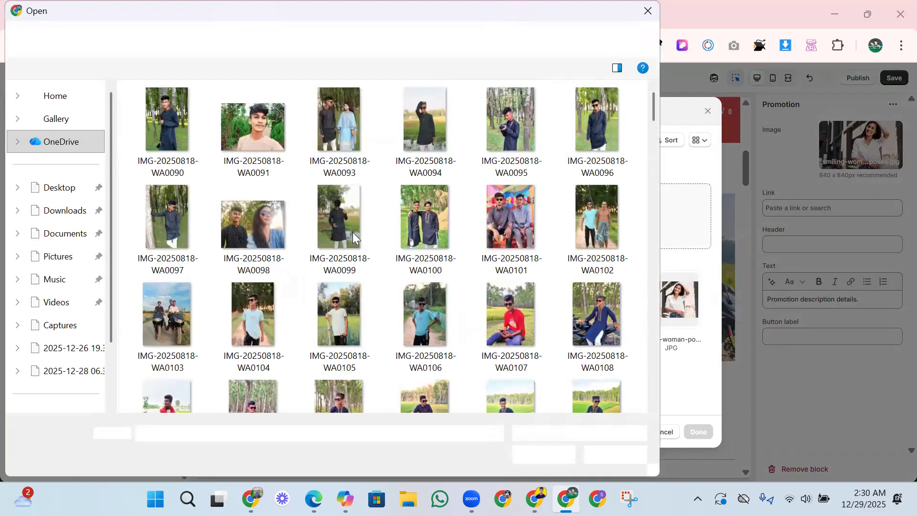
{"action": "scroll", "coordinate": [353, 232], "scroll_direction": "down", "scroll_amount": 6}
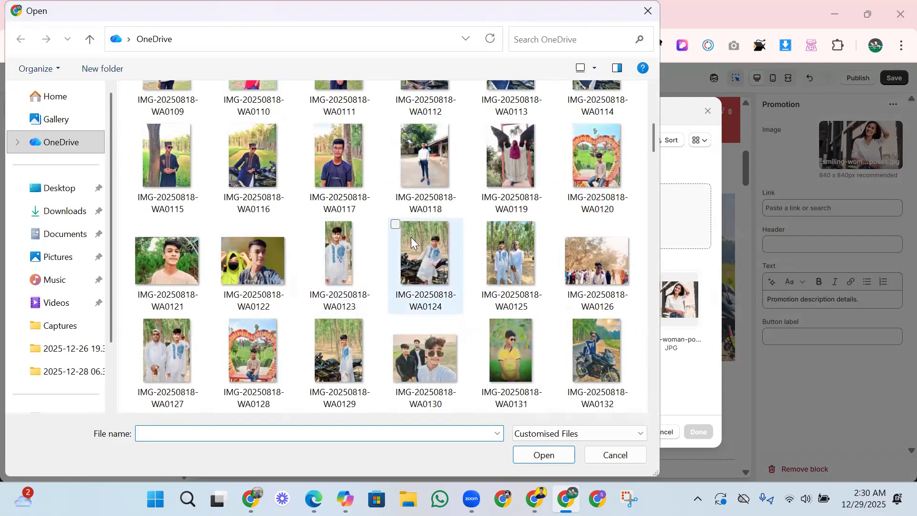
{"action": "left_click", "coordinate": [396, 225]}
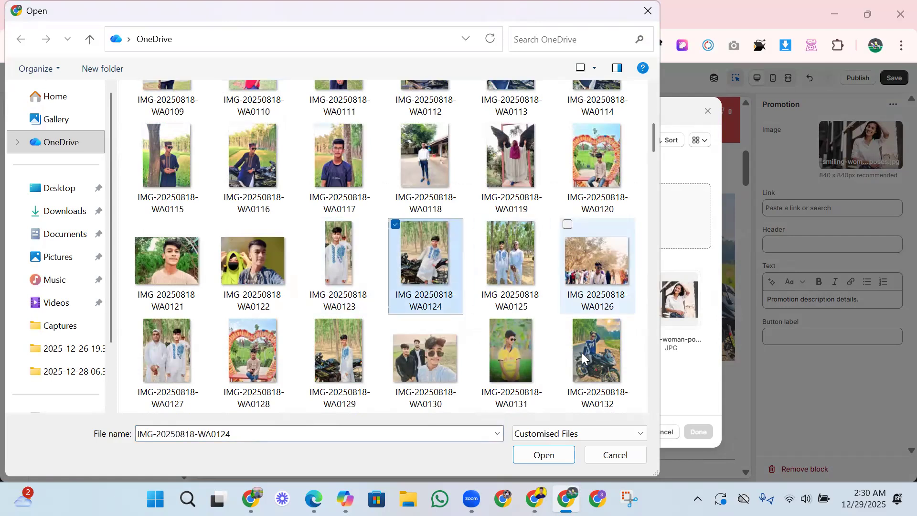
{"action": "left_click", "coordinate": [547, 455]}
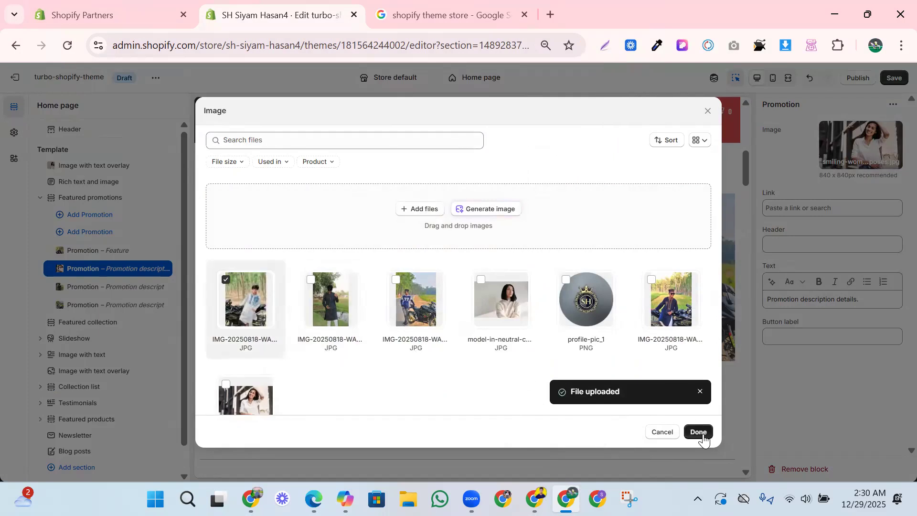
{"action": "left_click", "coordinate": [697, 432]}
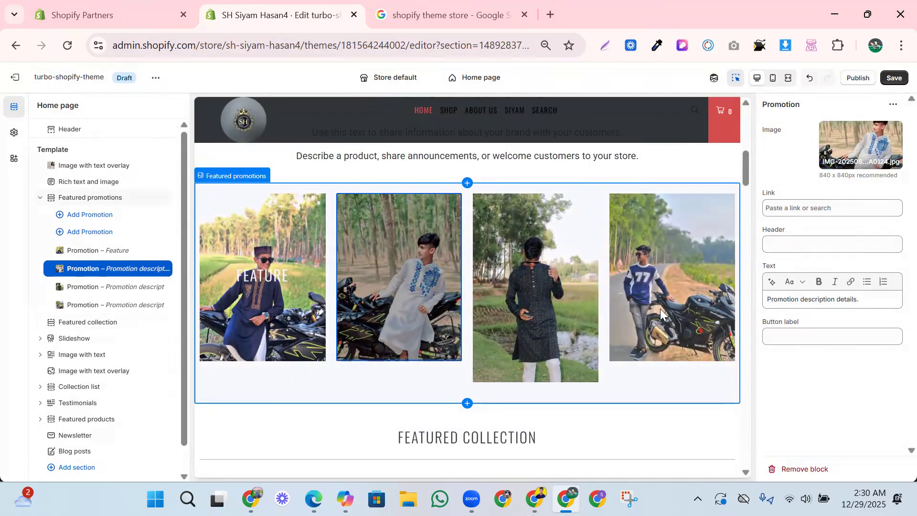
- Set the theme's regular text color to the already used teal #03857C, checking it on the "Rich text and image" section
{"action": "left_click", "coordinate": [565, 156]}
{"action": "scroll", "coordinate": [615, 299], "scroll_direction": "up", "scroll_amount": 2}
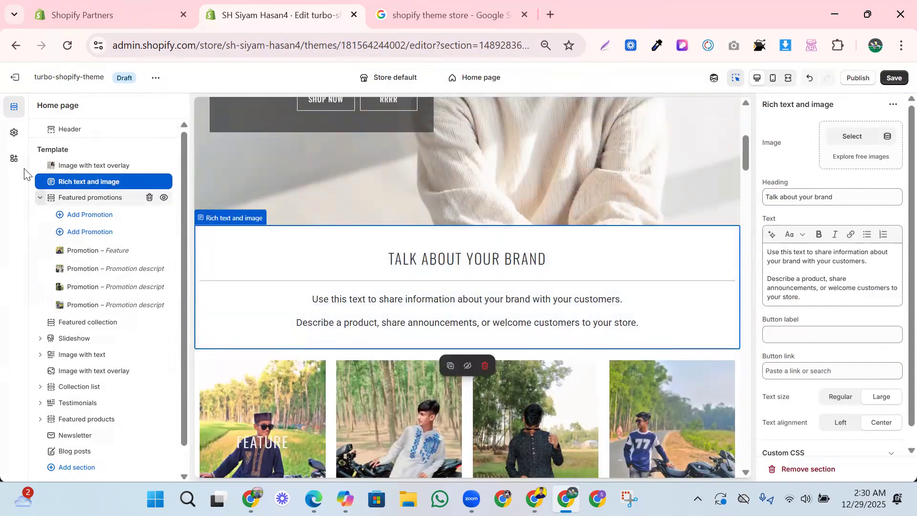
{"action": "left_click", "coordinate": [19, 140]}
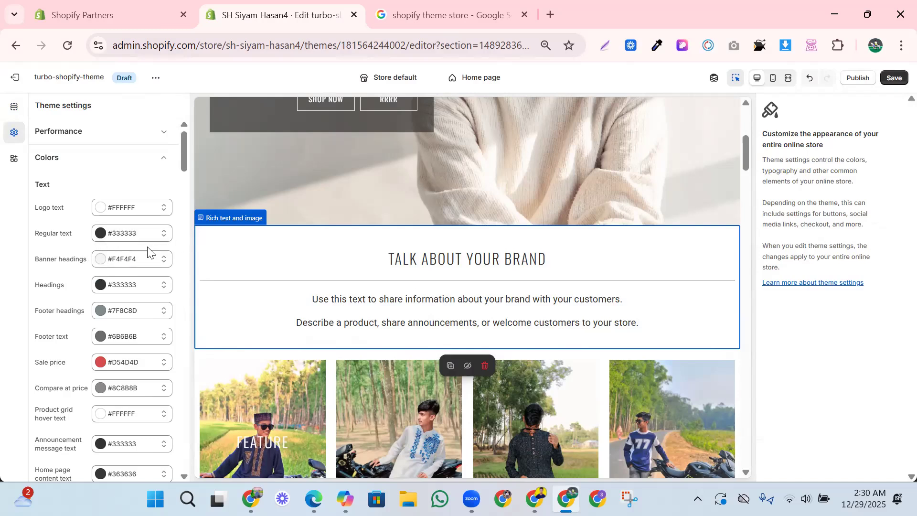
{"action": "left_click", "coordinate": [137, 234]}
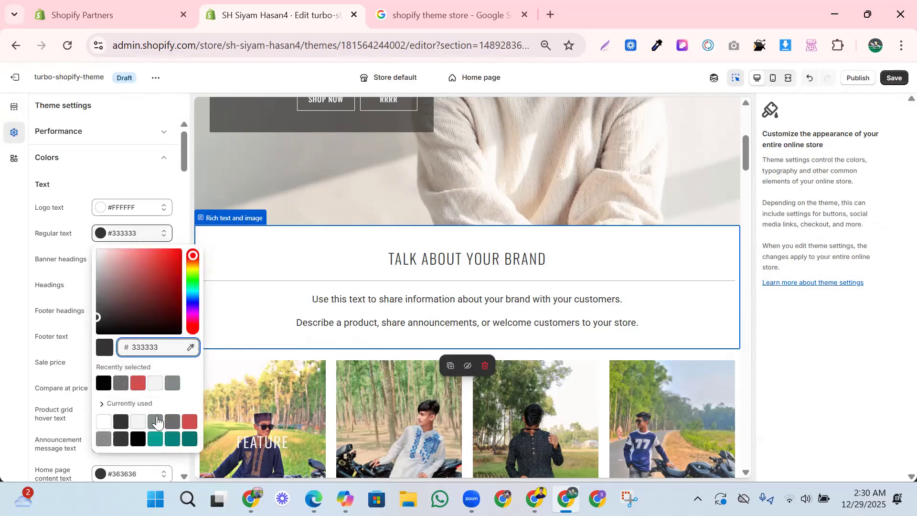
{"action": "left_click", "coordinate": [166, 435]}
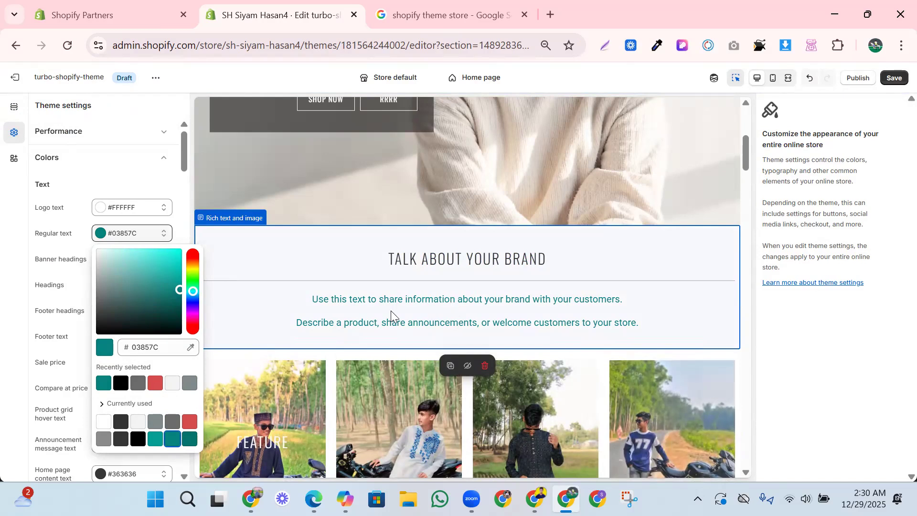
- Set the theme's regular text color to the already used dark gray #363636, checking it on the "Rich text and image" section
{"action": "scroll", "coordinate": [391, 310], "scroll_direction": "down", "scroll_amount": 10}
{"action": "scroll", "coordinate": [535, 326], "scroll_direction": "down", "scroll_amount": 5}
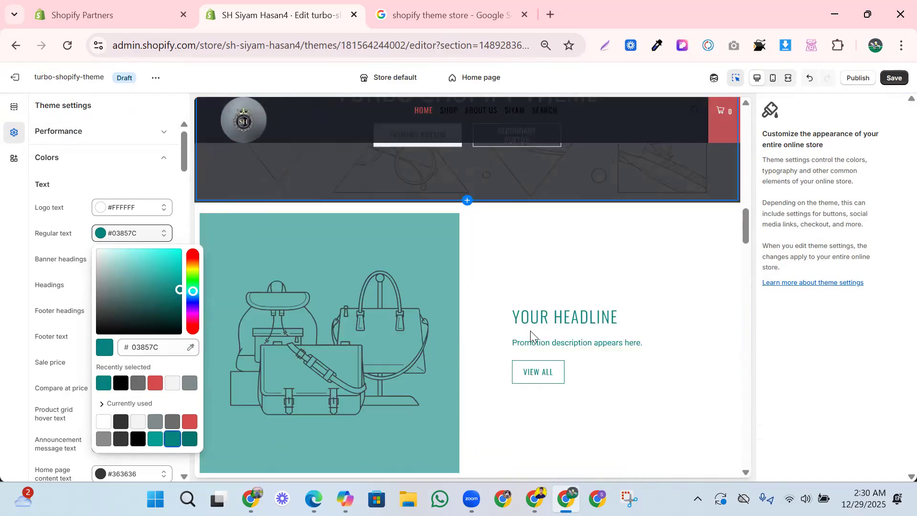
{"action": "scroll", "coordinate": [539, 294], "scroll_direction": "up", "scroll_amount": 8}
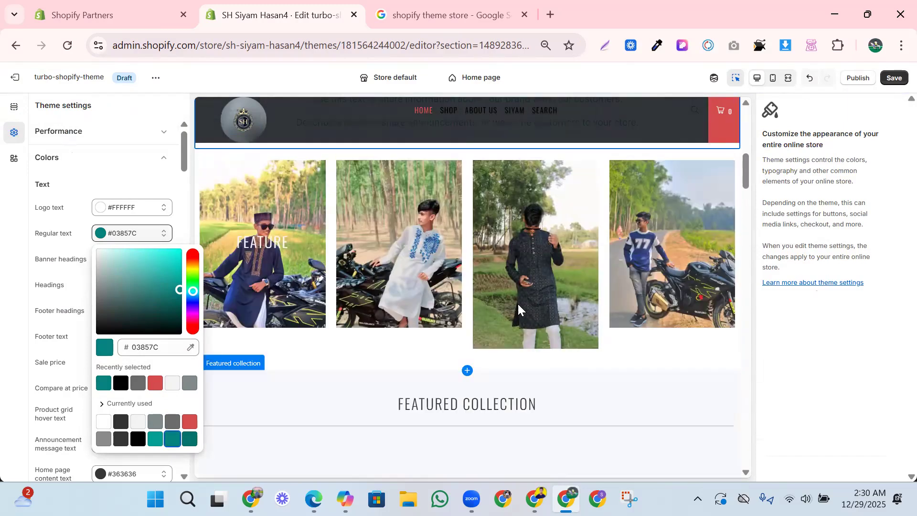
{"action": "scroll", "coordinate": [517, 303], "scroll_direction": "up", "scroll_amount": 4}
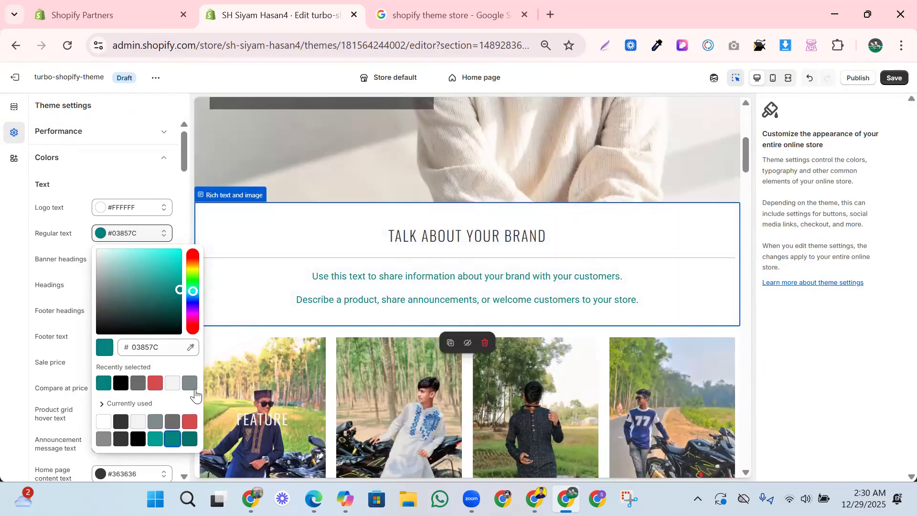
{"action": "left_click", "coordinate": [114, 440]}
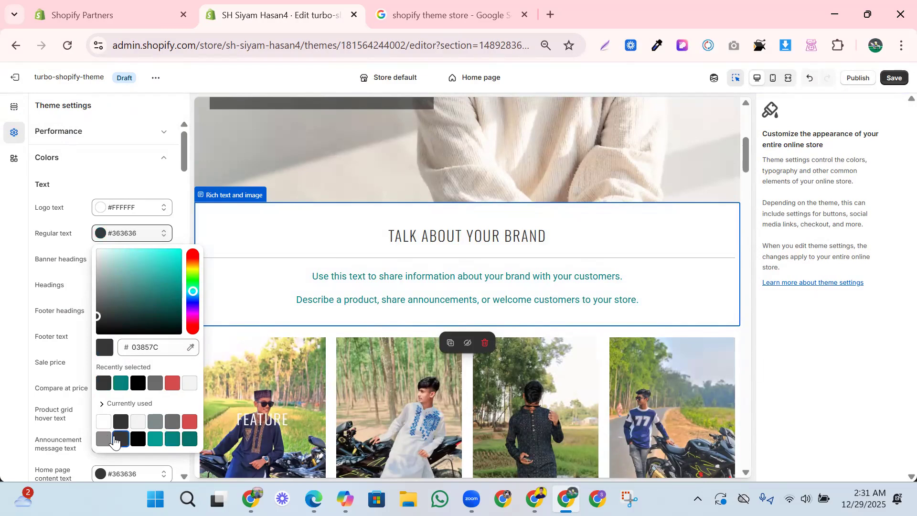
{"action": "left_click", "coordinate": [514, 242]}
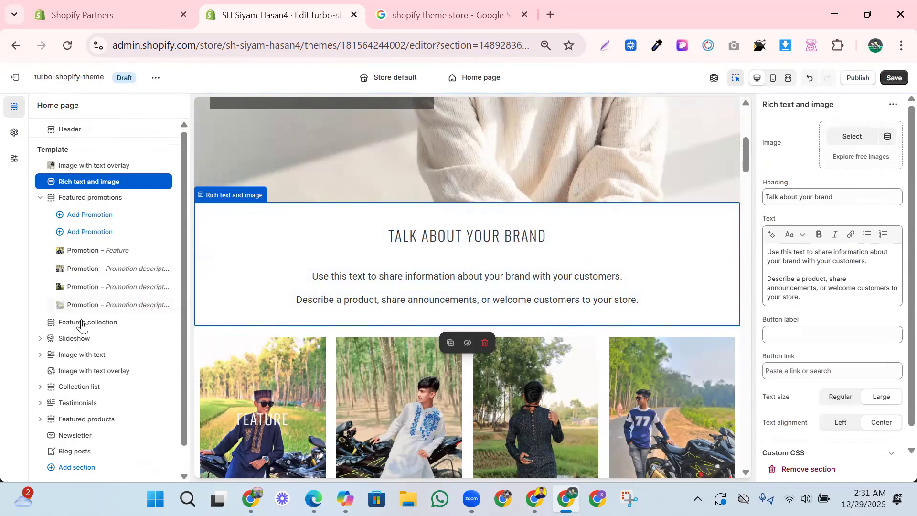
- Review the theme's text color settings and the home page's featured promotions and featured collection sections
{"action": "left_click", "coordinate": [14, 135]}
{"action": "scroll", "coordinate": [58, 265], "scroll_direction": "down", "scroll_amount": 2}
{"action": "scroll", "coordinate": [102, 206], "scroll_direction": "down", "scroll_amount": 1}
{"action": "scroll", "coordinate": [468, 240], "scroll_direction": "down", "scroll_amount": 1}
{"action": "scroll", "coordinate": [541, 346], "scroll_direction": "down", "scroll_amount": 3}
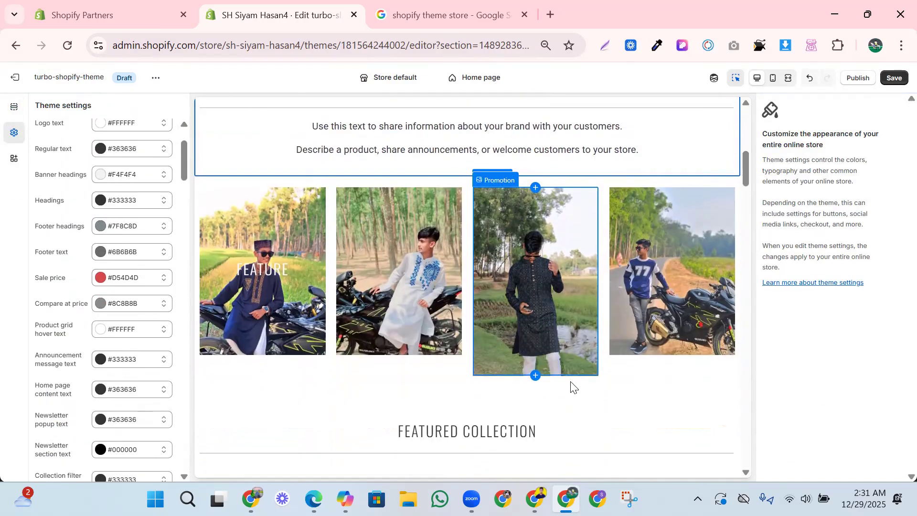
{"action": "left_click", "coordinate": [729, 384]}
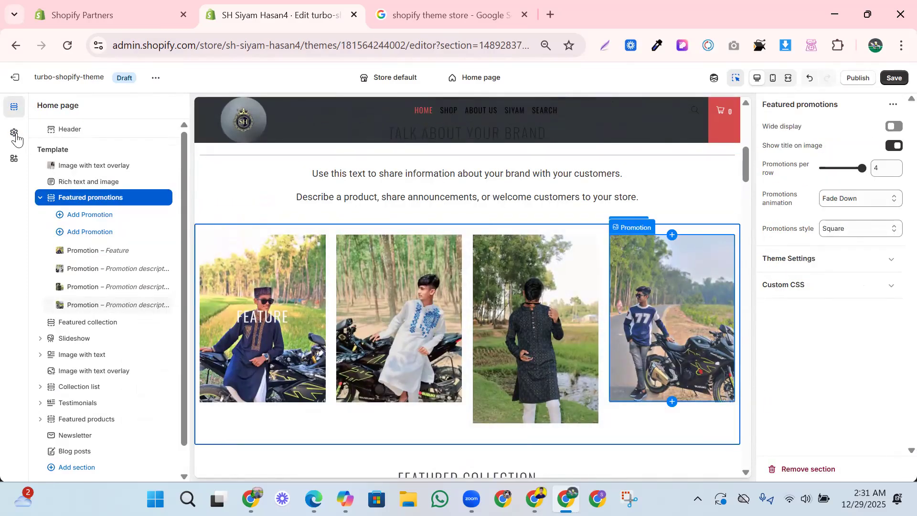
{"action": "scroll", "coordinate": [436, 345], "scroll_direction": "down", "scroll_amount": 2}
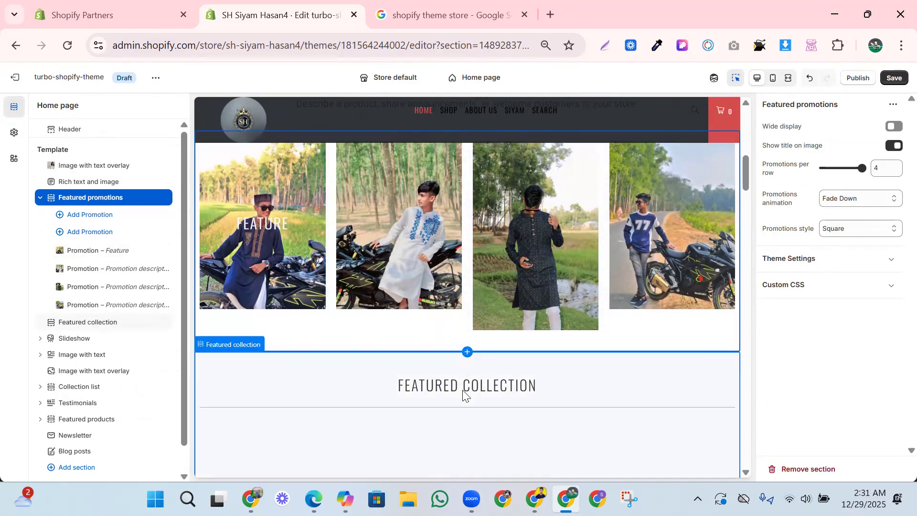
{"action": "left_click", "coordinate": [463, 394]}
- Set the "Turbo Shopify Theme" slide's image to the clothing rack photo from the Shop Local free images
{"action": "scroll", "coordinate": [450, 271], "scroll_direction": "down", "scroll_amount": 5}
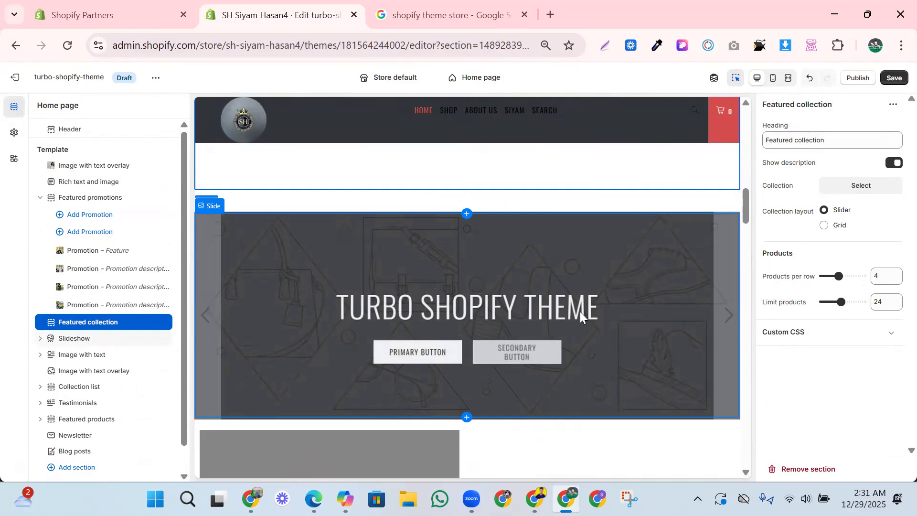
{"action": "scroll", "coordinate": [472, 331], "scroll_direction": "down", "scroll_amount": 1}
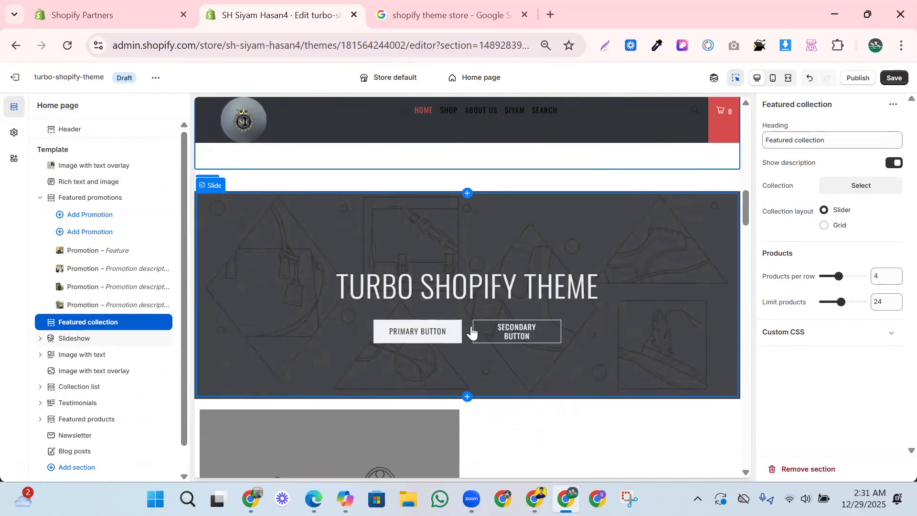
{"action": "left_click", "coordinate": [610, 290]}
{"action": "left_click", "coordinate": [863, 158]}
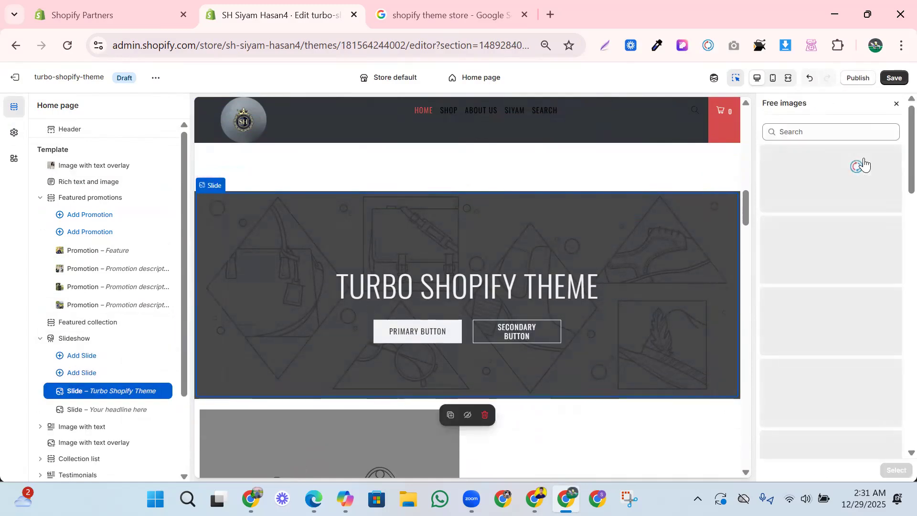
{"action": "left_click", "coordinate": [850, 257]}
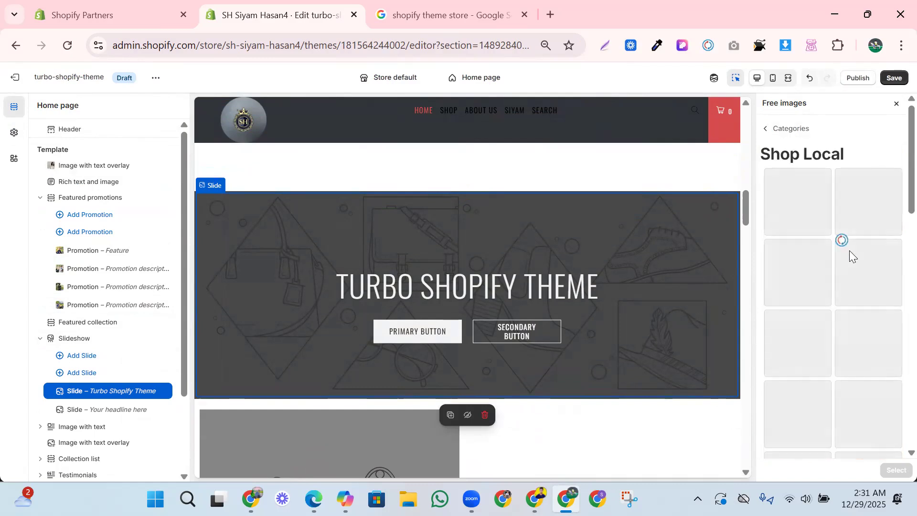
{"action": "left_click", "coordinate": [810, 216]}
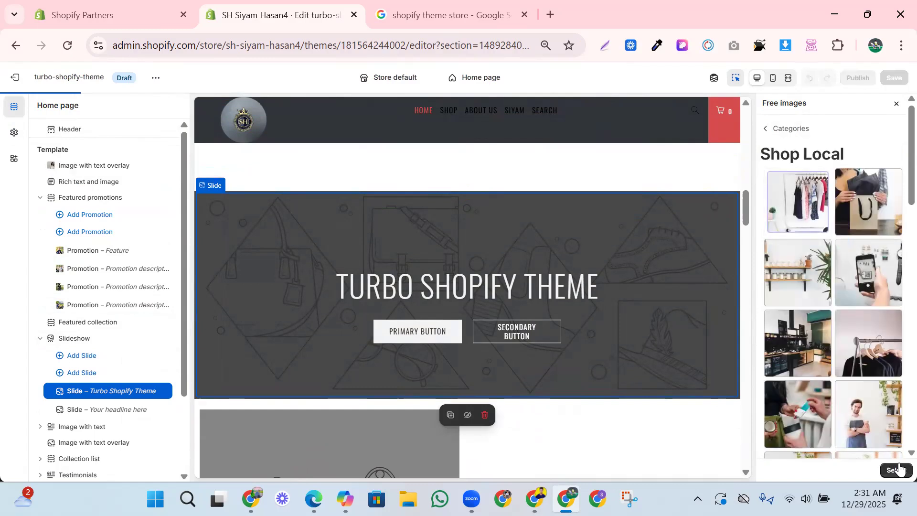
{"action": "left_click", "coordinate": [896, 470]}
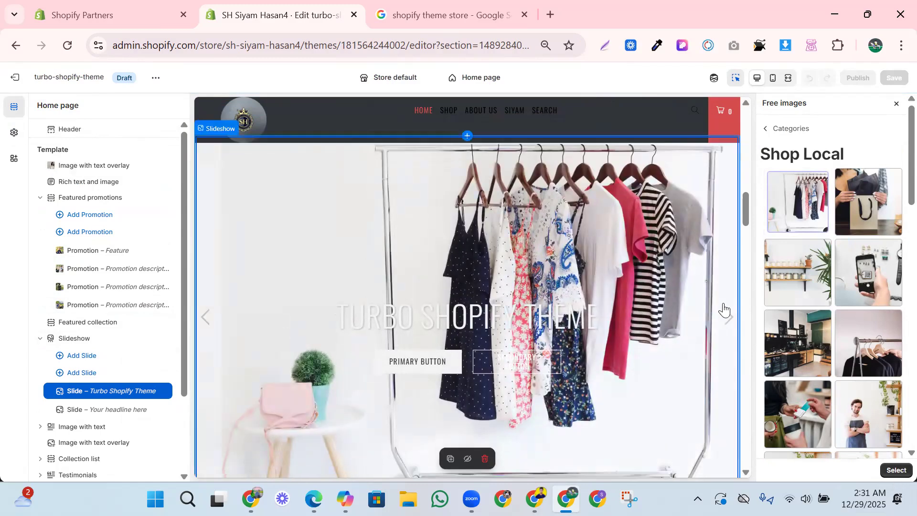
{"action": "left_click", "coordinate": [890, 470]}
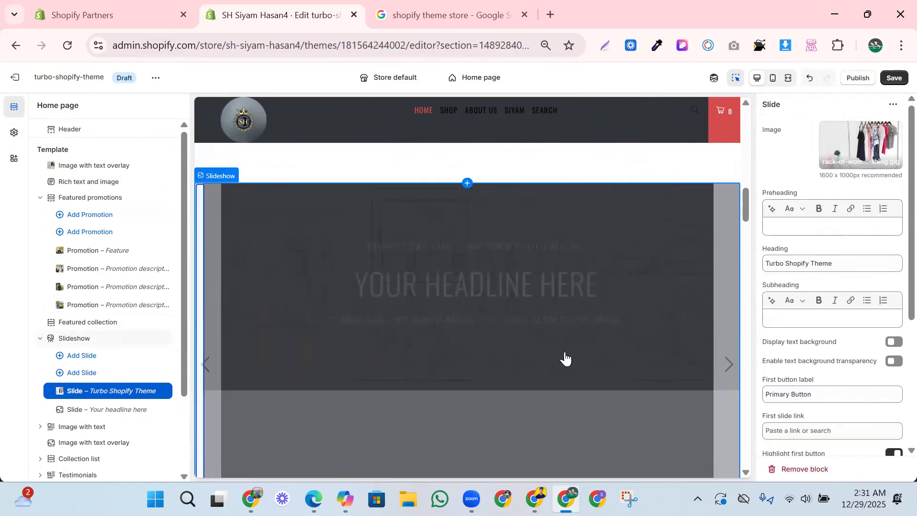
- Set the "Your headline here" slide's image to the photo of a person on a rocky shoreline from the Staff Favorites free images
{"action": "left_click", "coordinate": [565, 358]}
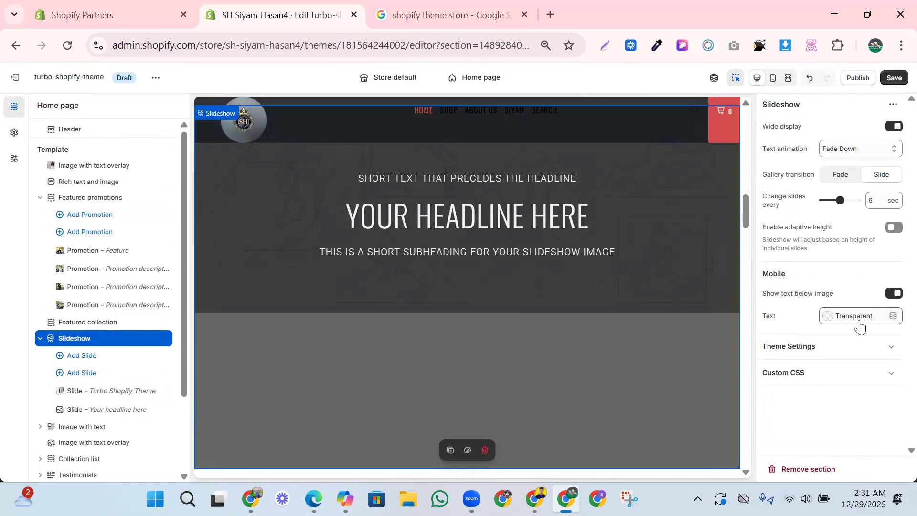
{"action": "left_click", "coordinate": [680, 266]}
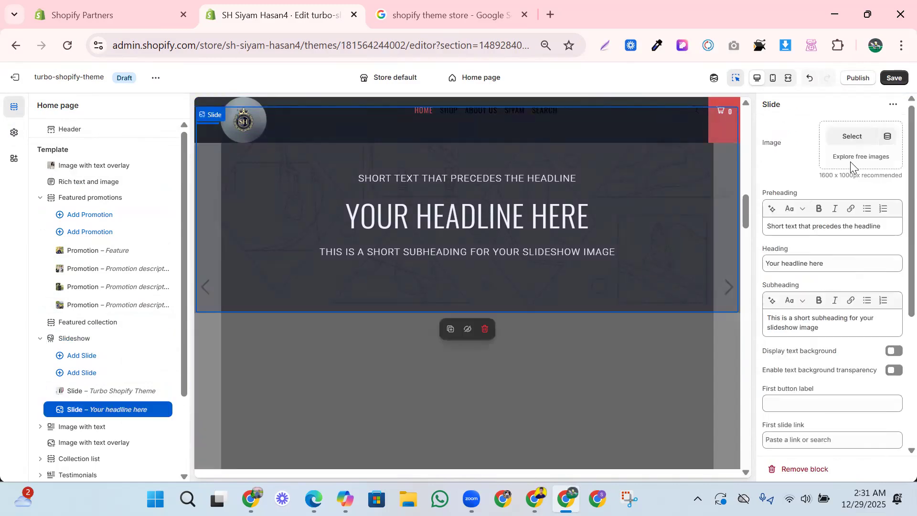
{"action": "left_click", "coordinate": [850, 160]}
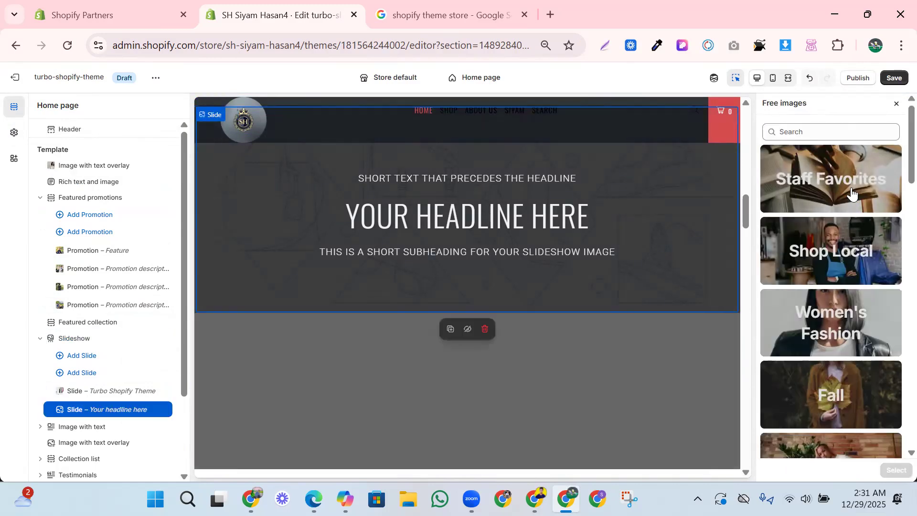
{"action": "left_click", "coordinate": [819, 201]}
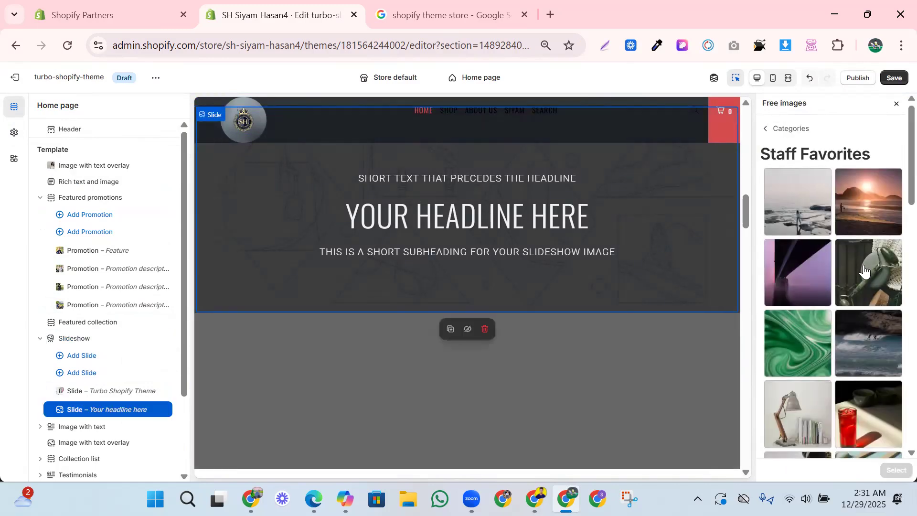
{"action": "left_click", "coordinate": [807, 212]}
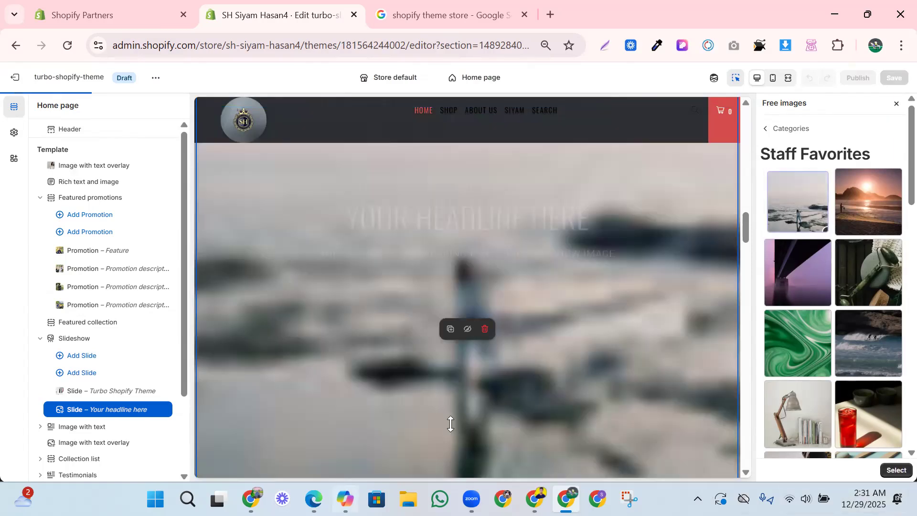
{"action": "left_click", "coordinate": [893, 472]}
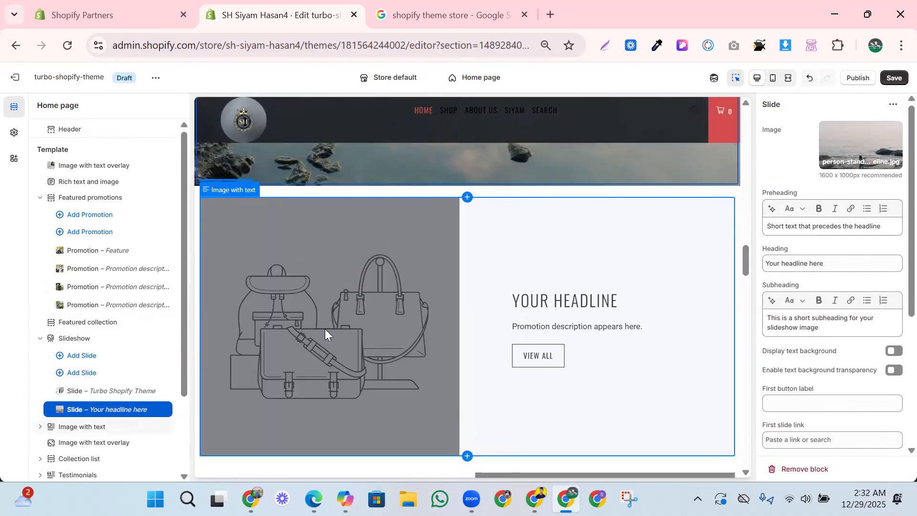
- Set the first "Image with text" block's image to the jade roller flatlay from the Staff Favorites free images and select its heading
{"action": "left_click", "coordinate": [360, 326]}
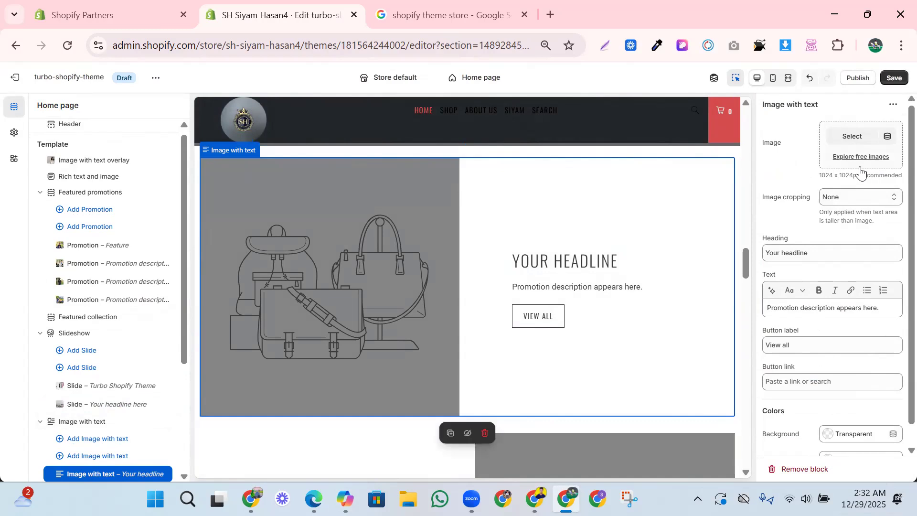
{"action": "left_click", "coordinate": [848, 158]}
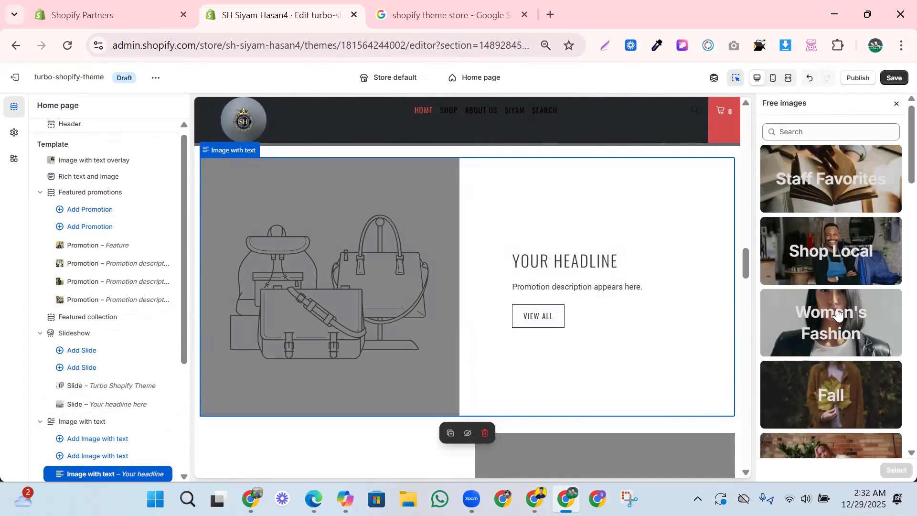
{"action": "left_click", "coordinate": [808, 153]}
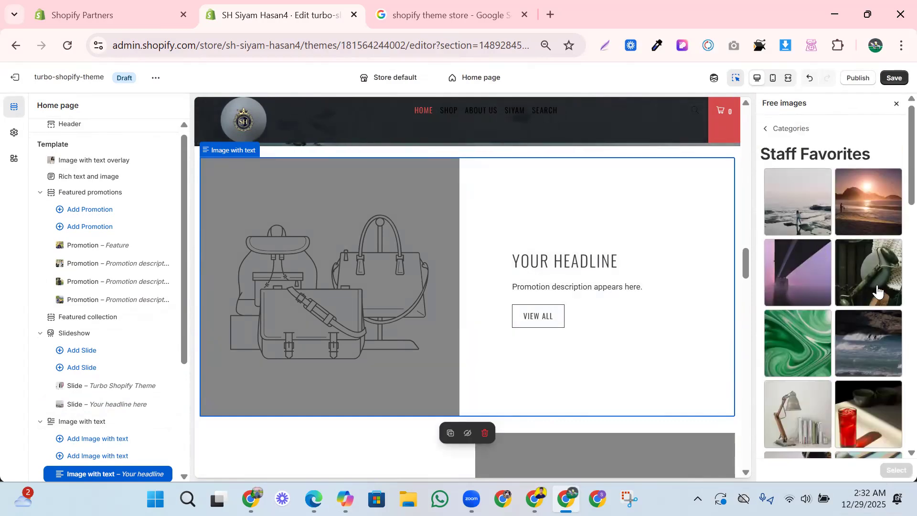
{"action": "left_click", "coordinate": [878, 284]}
{"action": "left_click", "coordinate": [889, 471]}
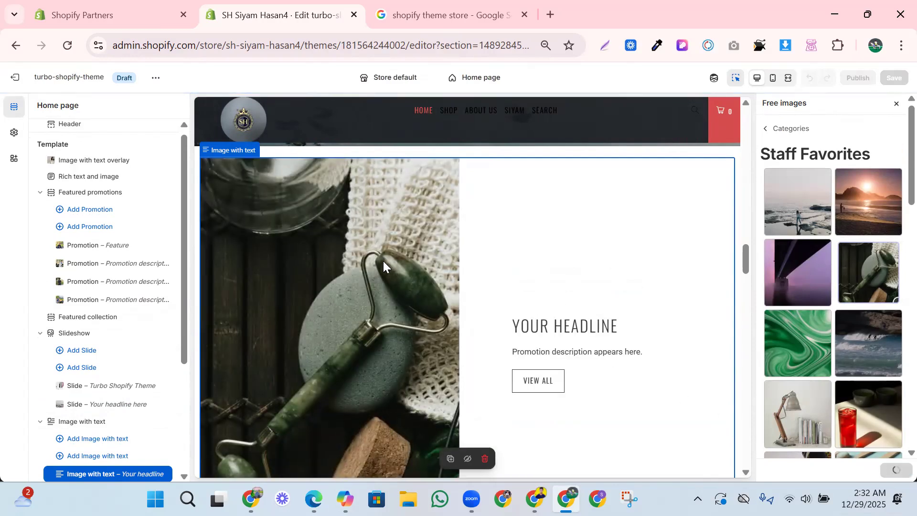
{"action": "left_click", "coordinate": [543, 329]}
{"action": "scroll", "coordinate": [571, 359], "scroll_direction": "down", "scroll_amount": 2}
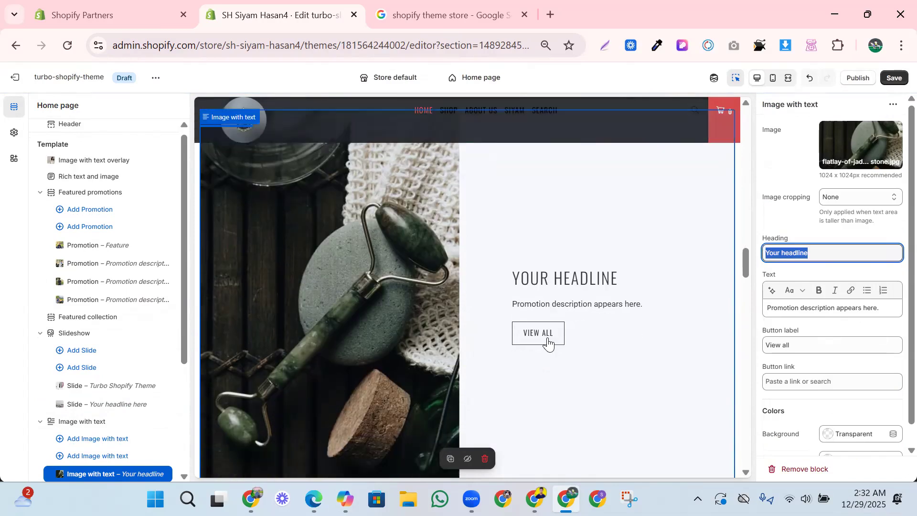
- Hide the "Image with text overlay" section above the collection list and show it again
{"action": "scroll", "coordinate": [582, 311], "scroll_direction": "down", "scroll_amount": 1}
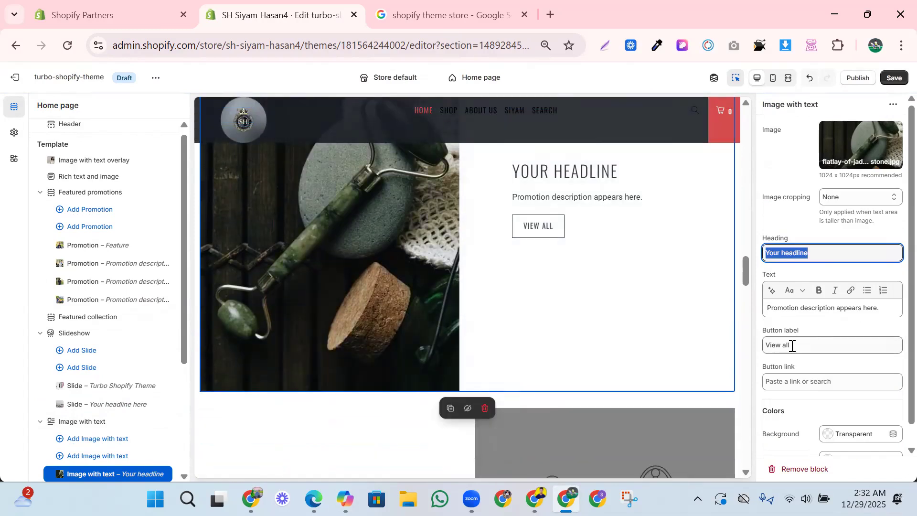
{"action": "scroll", "coordinate": [558, 311], "scroll_direction": "down", "scroll_amount": 5}
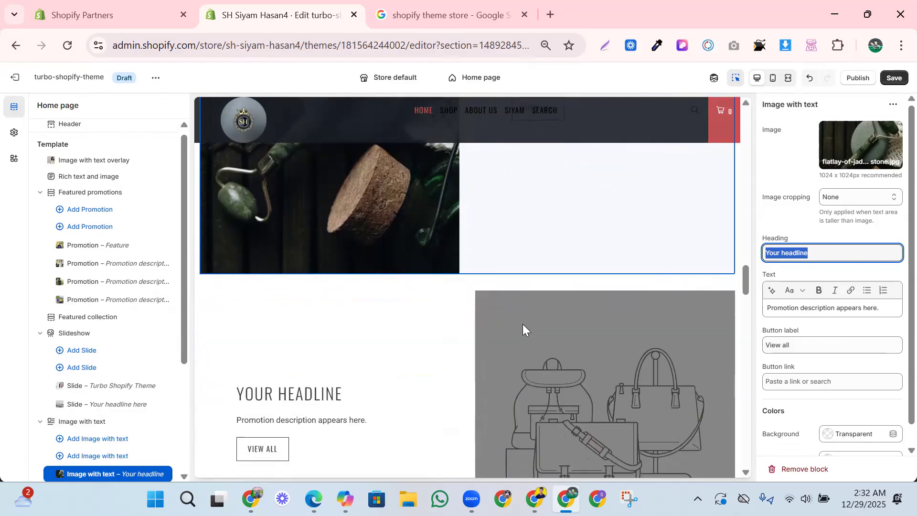
{"action": "scroll", "coordinate": [582, 351], "scroll_direction": "down", "scroll_amount": 6}
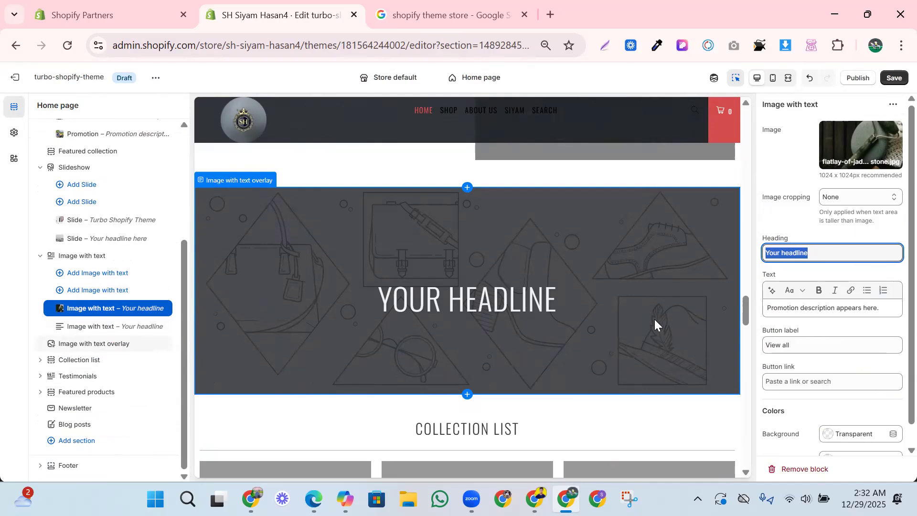
{"action": "scroll", "coordinate": [525, 327], "scroll_direction": "down", "scroll_amount": 5}
{"action": "scroll", "coordinate": [515, 328], "scroll_direction": "up", "scroll_amount": 5}
{"action": "left_click", "coordinate": [517, 310]}
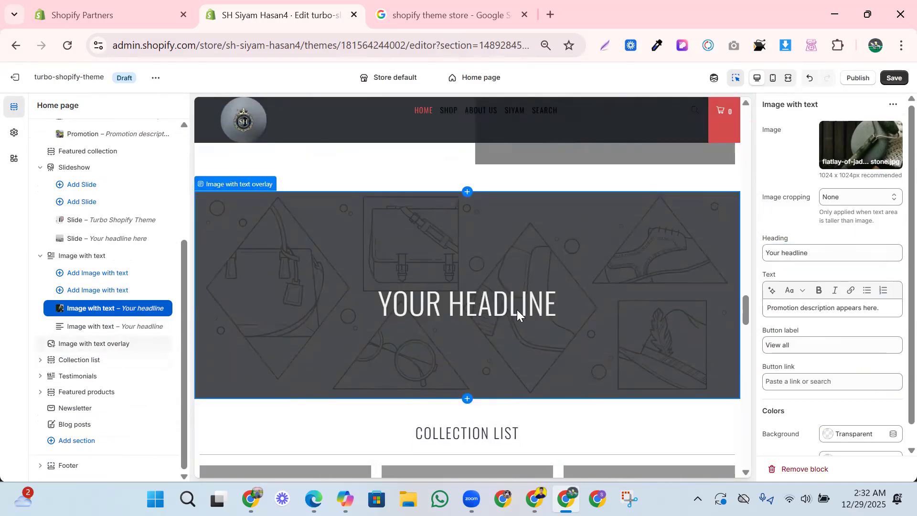
{"action": "mouse_move", "coordinate": [162, 345]}
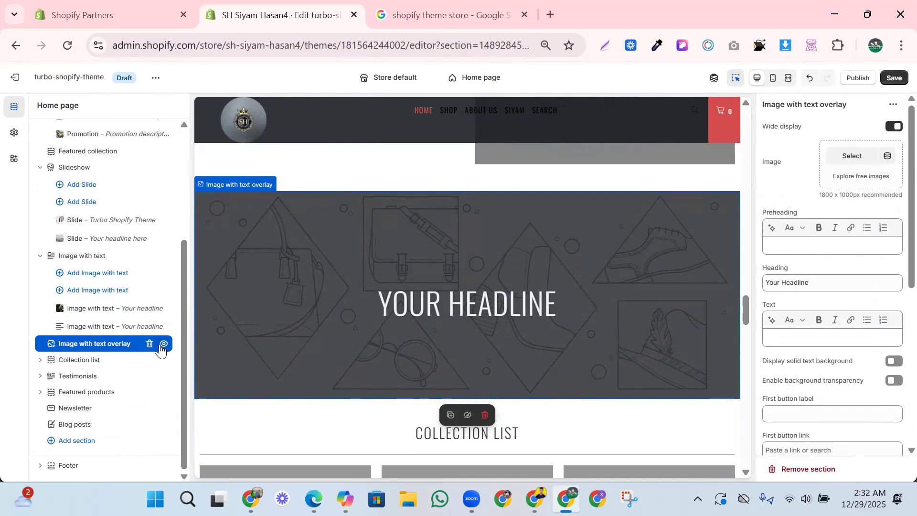
{"action": "left_click", "coordinate": [164, 345]}
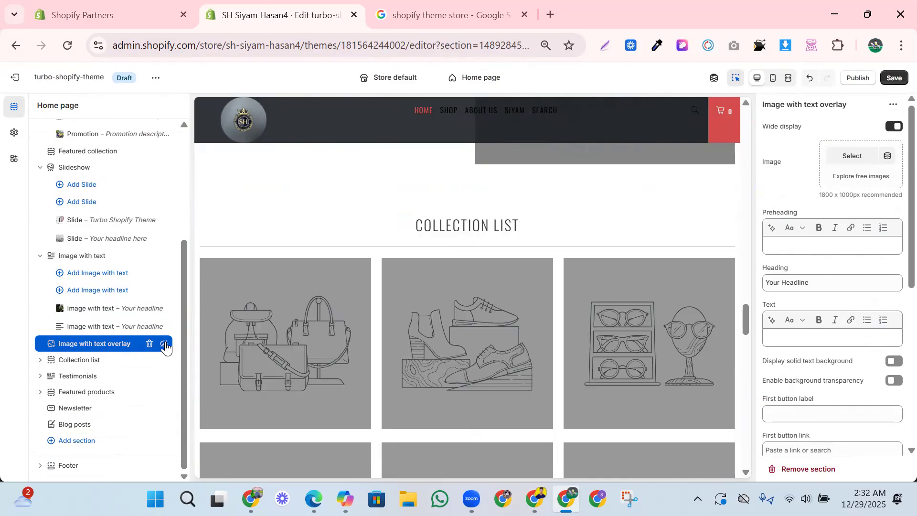
{"action": "scroll", "coordinate": [166, 348], "scroll_direction": "up", "scroll_amount": 2}
{"action": "scroll", "coordinate": [166, 348], "scroll_direction": "down", "scroll_amount": 2}
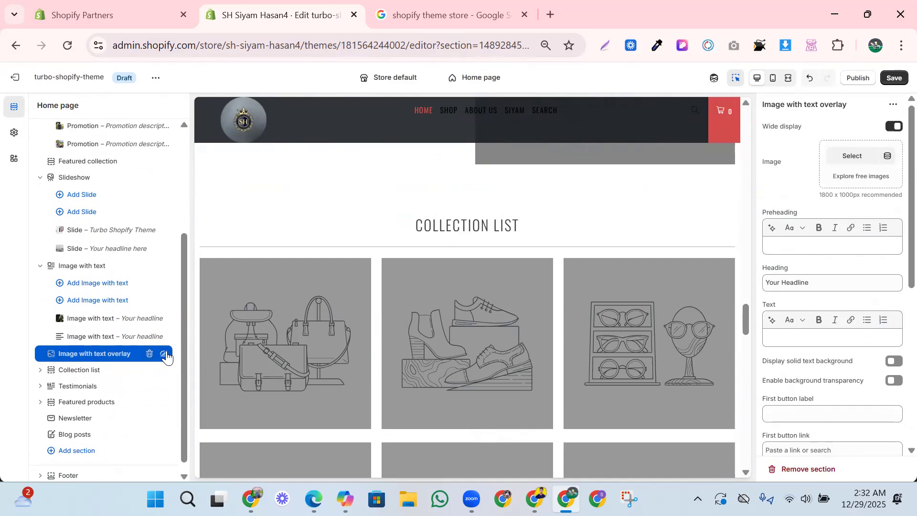
{"action": "left_click", "coordinate": [164, 354]}
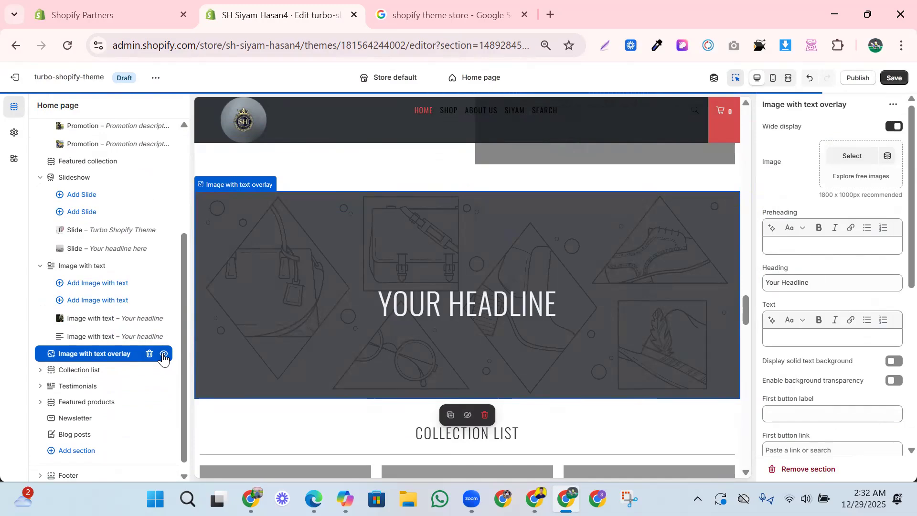
{"action": "scroll", "coordinate": [339, 340], "scroll_direction": "down", "scroll_amount": 4}
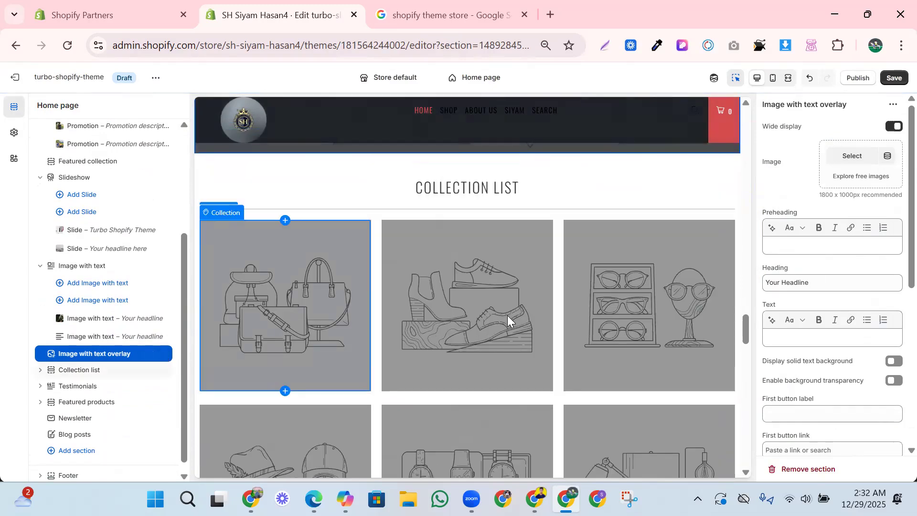
- Hide the second Collection block, the one with the shoe illustration, in the Collection list section
{"action": "left_click", "coordinate": [531, 334]}
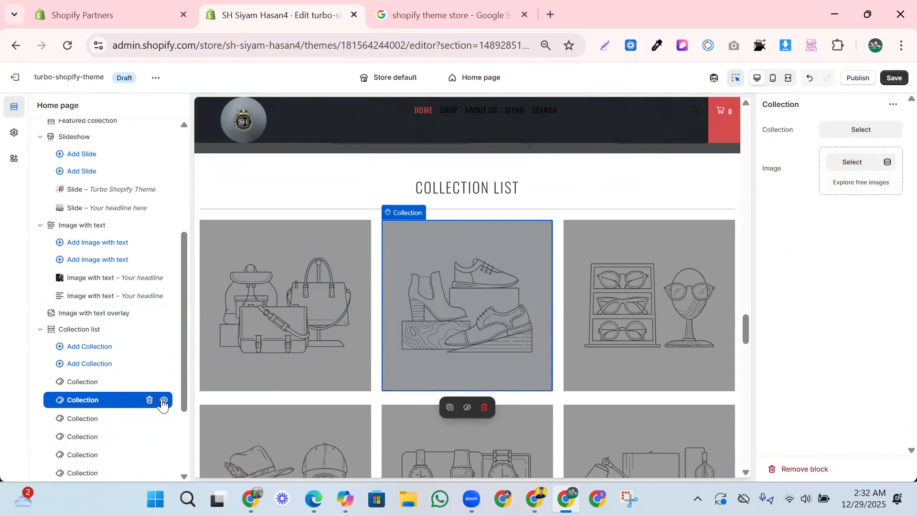
{"action": "left_click", "coordinate": [163, 401]}
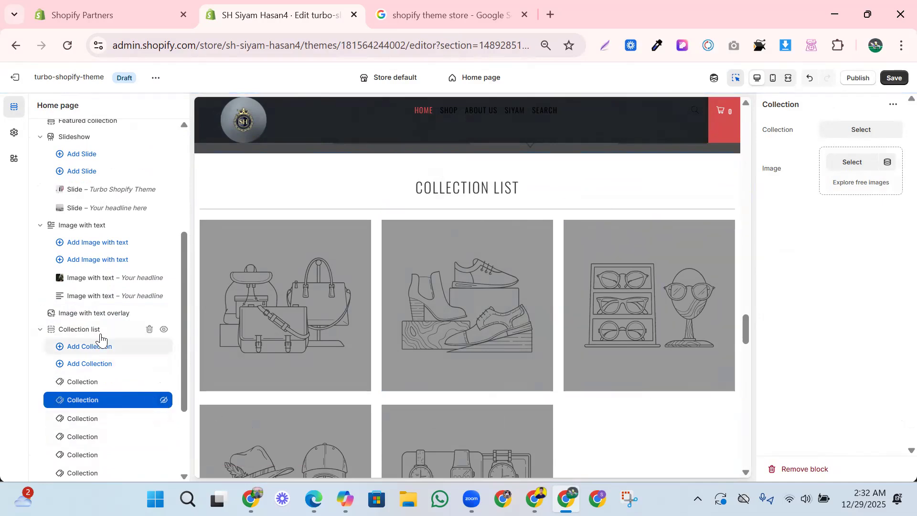
{"action": "left_click", "coordinate": [165, 332]}
- Review the remaining home page sections down to the footer and its settings, and the whole page back up to the header
{"action": "scroll", "coordinate": [338, 320], "scroll_direction": "down", "scroll_amount": 4}
{"action": "scroll", "coordinate": [338, 318], "scroll_direction": "down", "scroll_amount": 10}
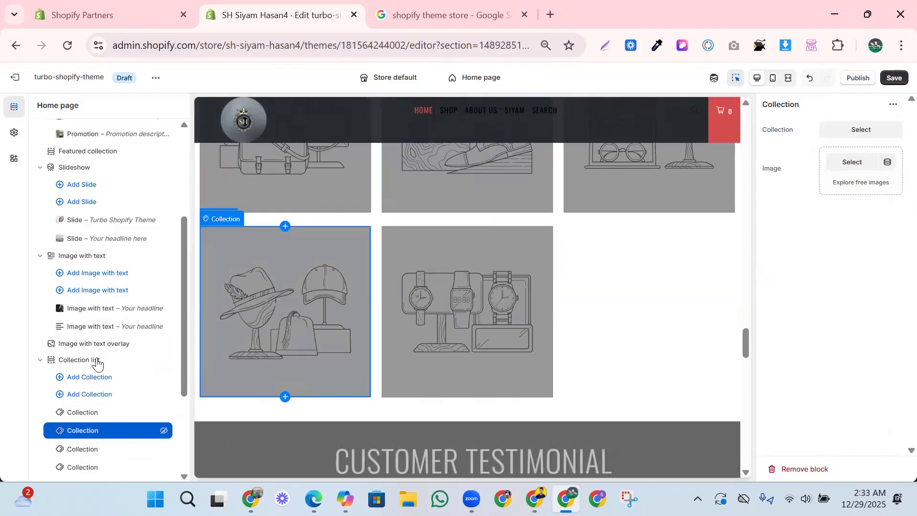
{"action": "scroll", "coordinate": [460, 294], "scroll_direction": "down", "scroll_amount": 9}
{"action": "scroll", "coordinate": [447, 306], "scroll_direction": "down", "scroll_amount": 10}
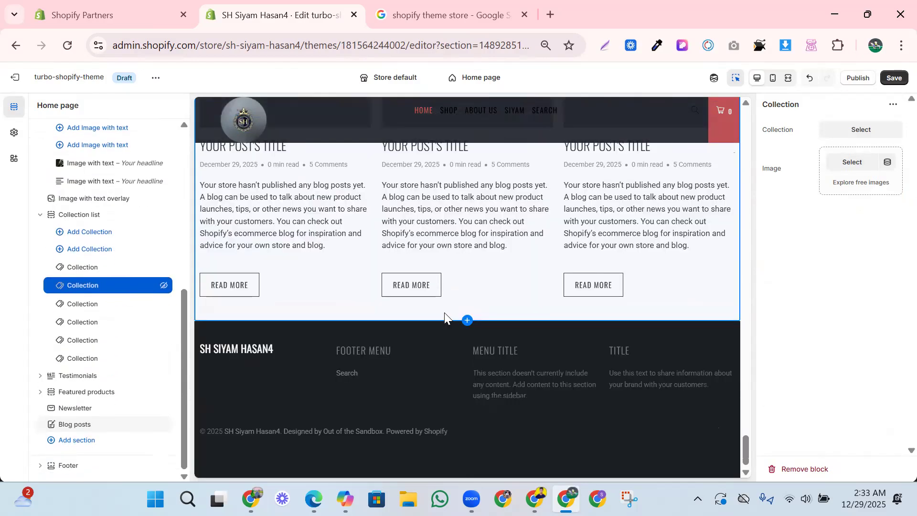
{"action": "scroll", "coordinate": [444, 312], "scroll_direction": "up", "scroll_amount": 5}
{"action": "scroll", "coordinate": [454, 259], "scroll_direction": "down", "scroll_amount": 6}
{"action": "left_click", "coordinate": [620, 443]}
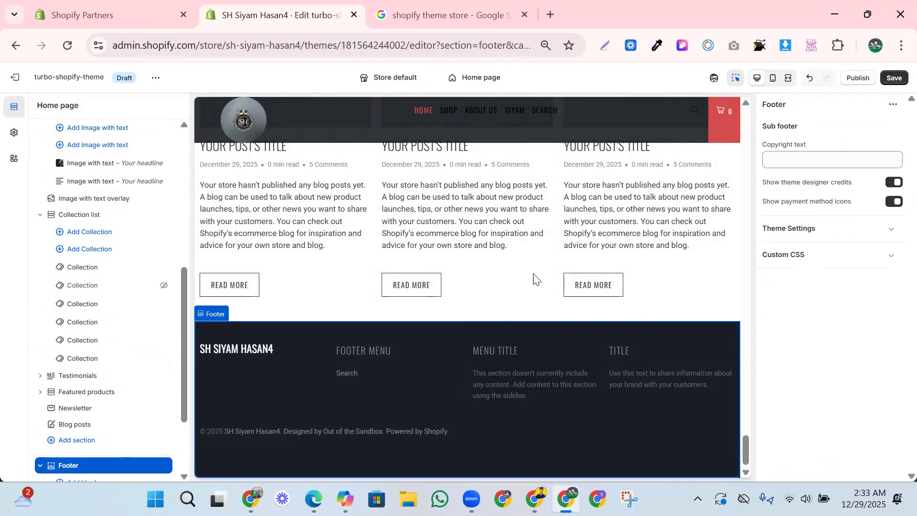
{"action": "scroll", "coordinate": [537, 275], "scroll_direction": "up", "scroll_amount": 10}
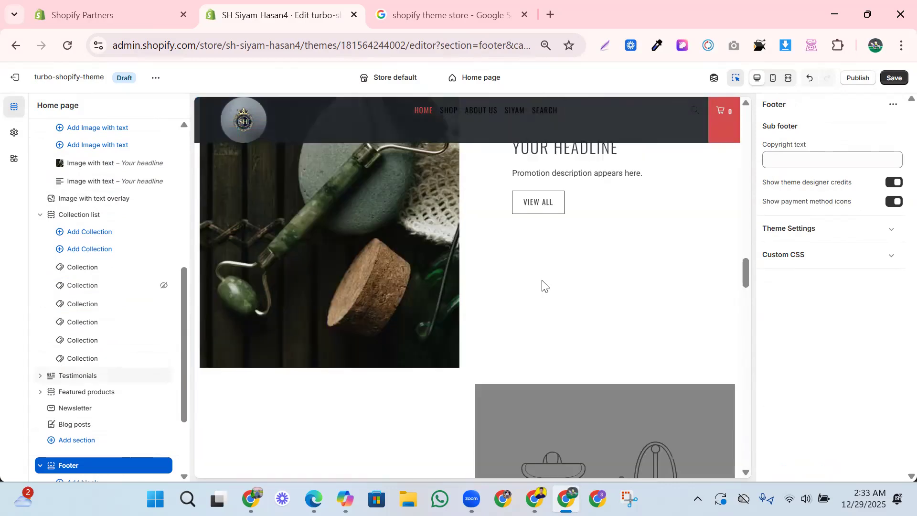
{"action": "scroll", "coordinate": [541, 281], "scroll_direction": "up", "scroll_amount": 10}
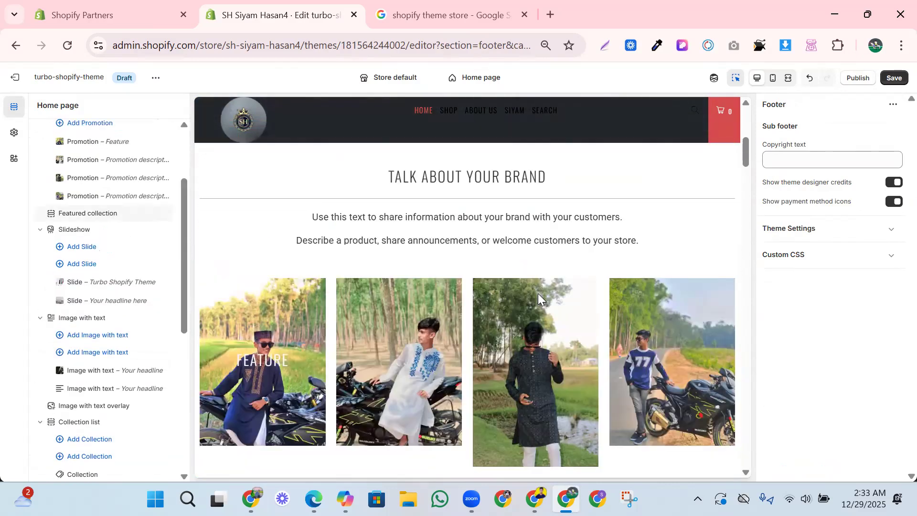
{"action": "scroll", "coordinate": [536, 296], "scroll_direction": "up", "scroll_amount": 8}
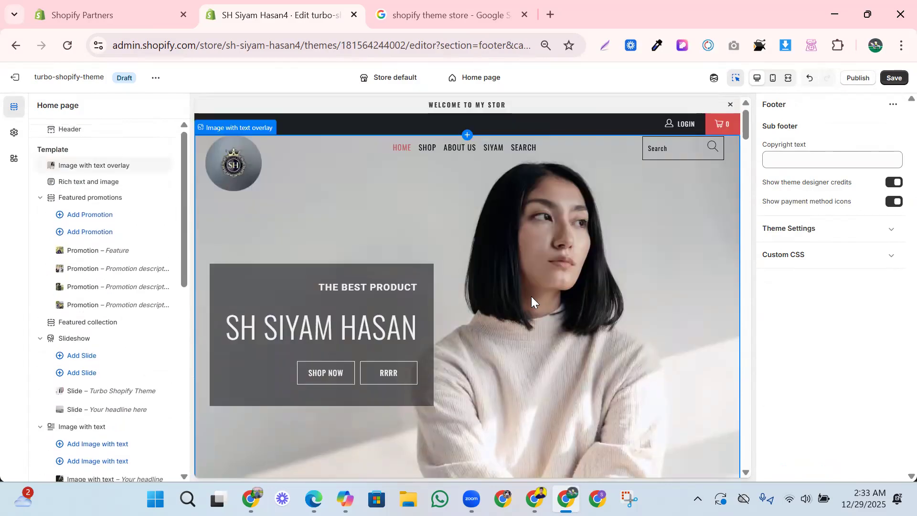